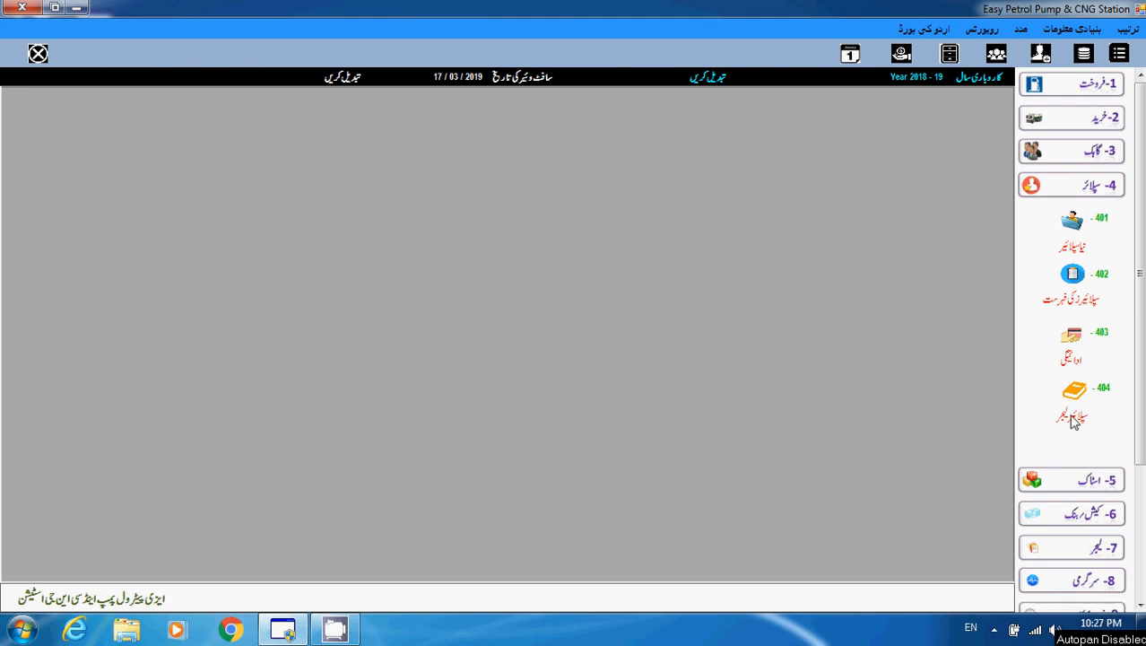
# Open 404 Supplier Ledger from the sidebar's Supplier section.
pyautogui.click(1075, 418)
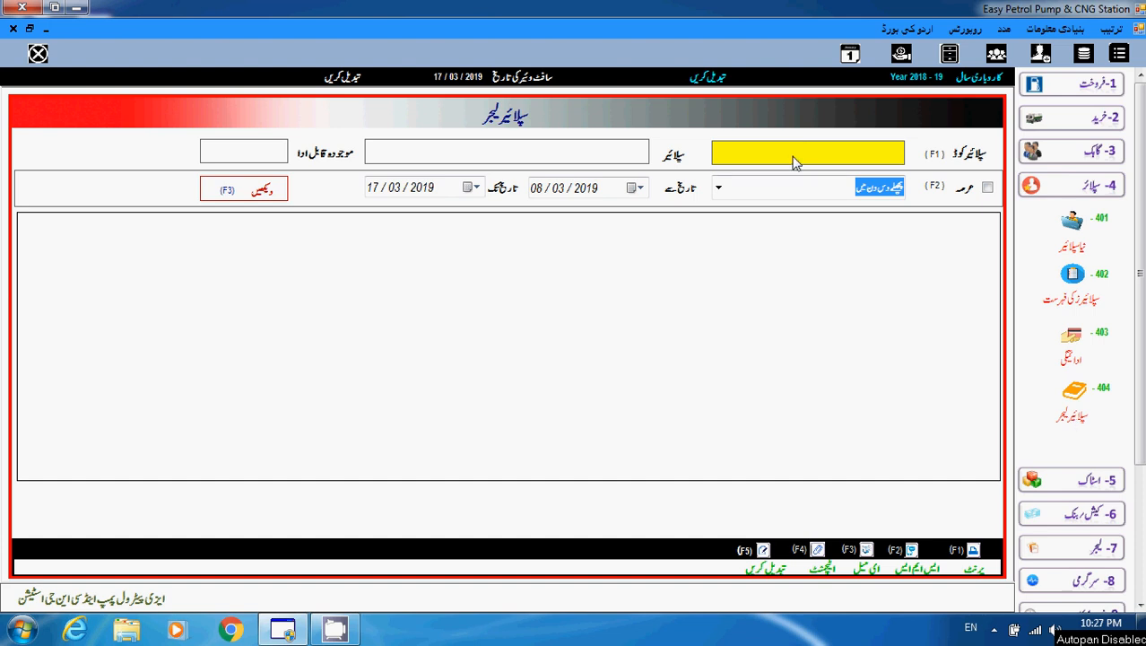
# Load supplier code 6's ledger for the default period, showing its three transactions.
pyautogui.write('6')
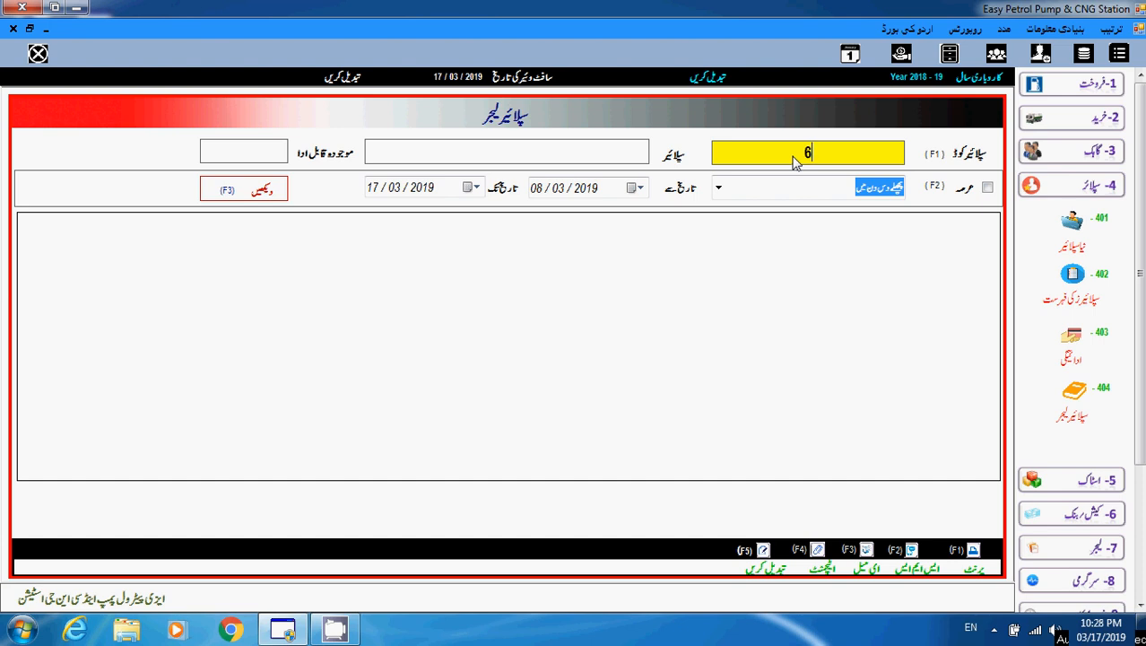
pyautogui.press('Return')
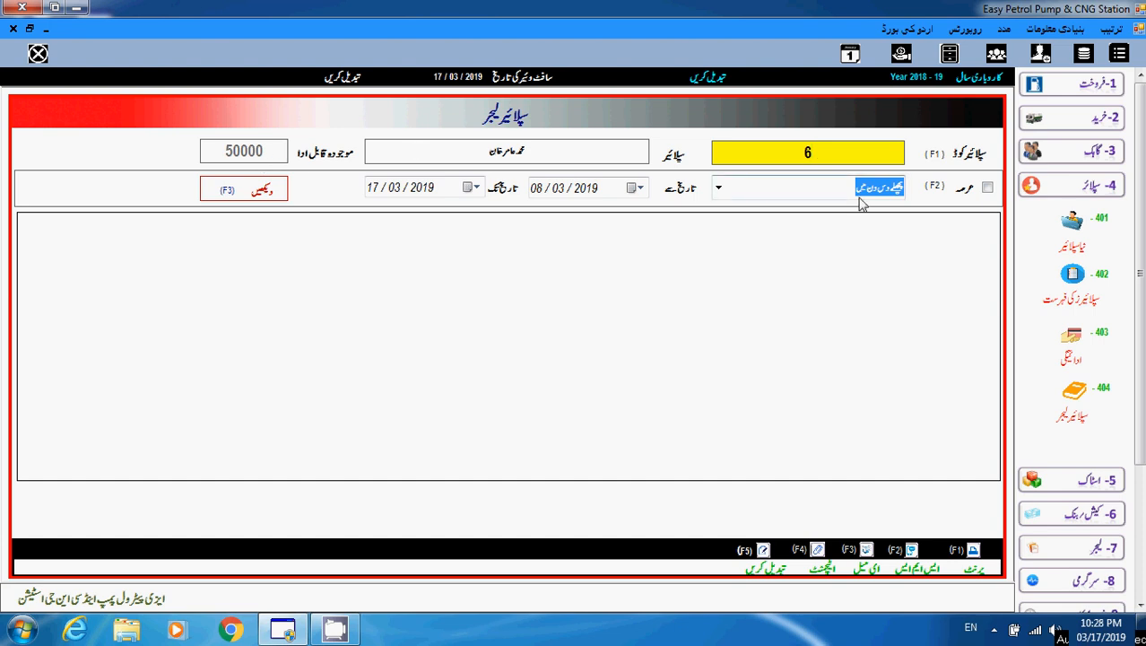
pyautogui.click(719, 187)
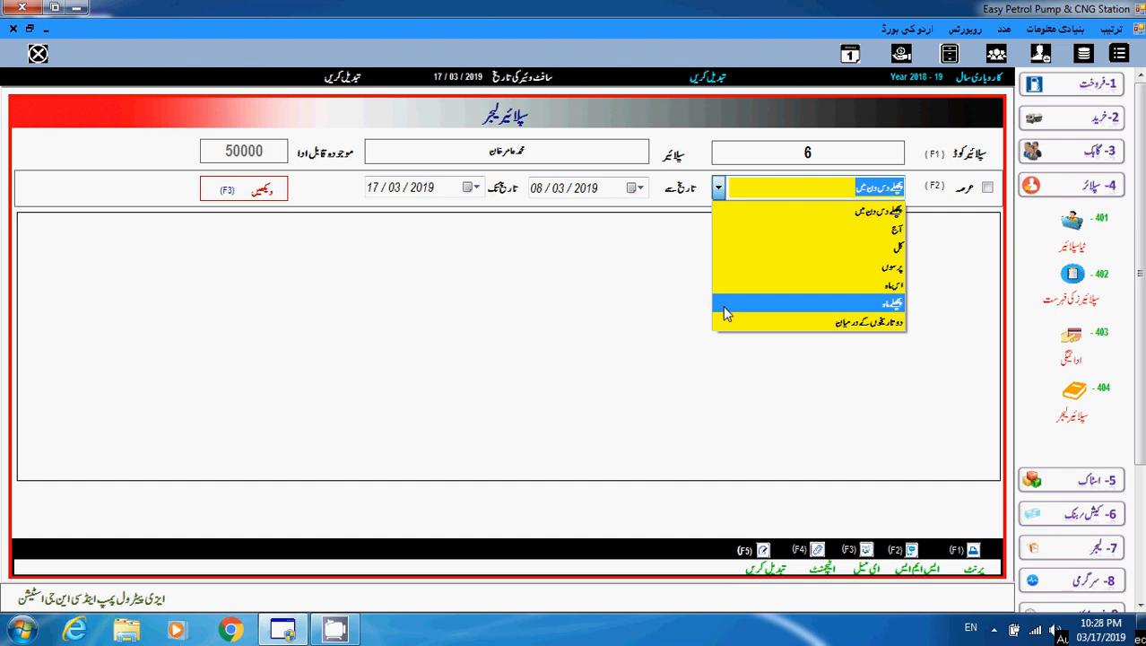
pyautogui.click(721, 189)
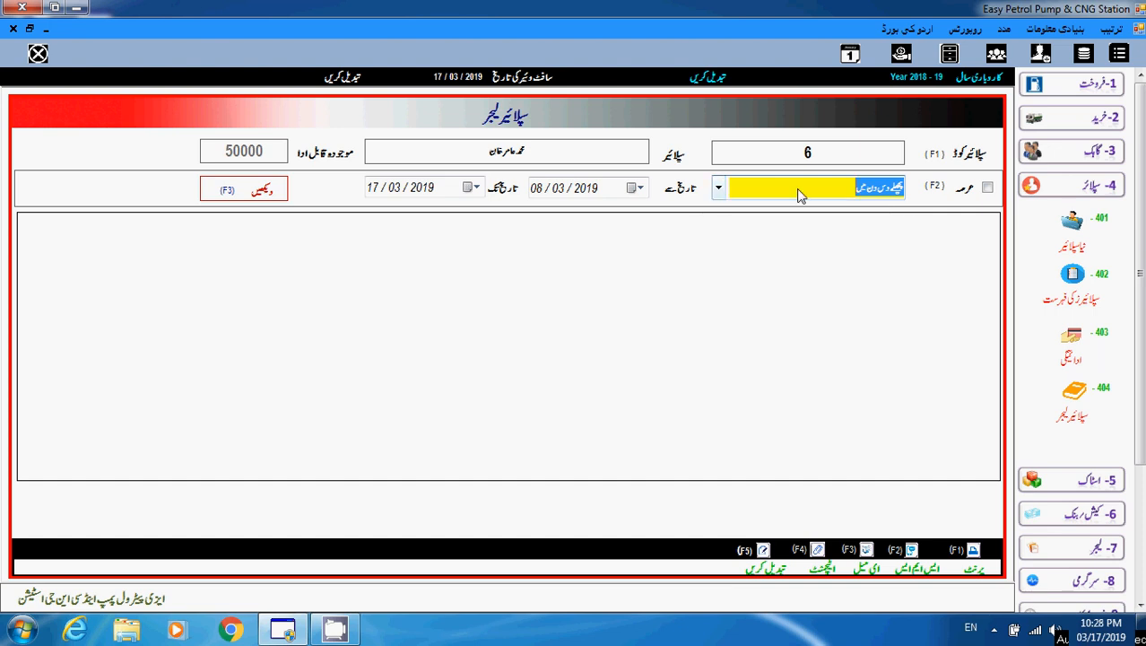
pyautogui.click(258, 199)
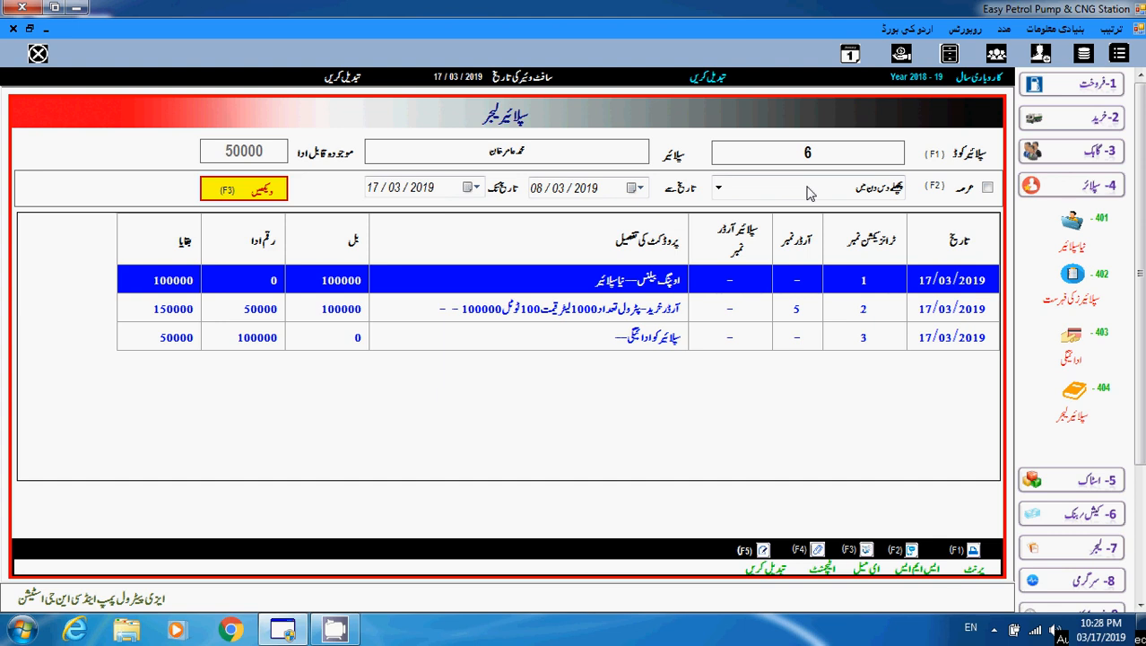
pyautogui.click(836, 158)
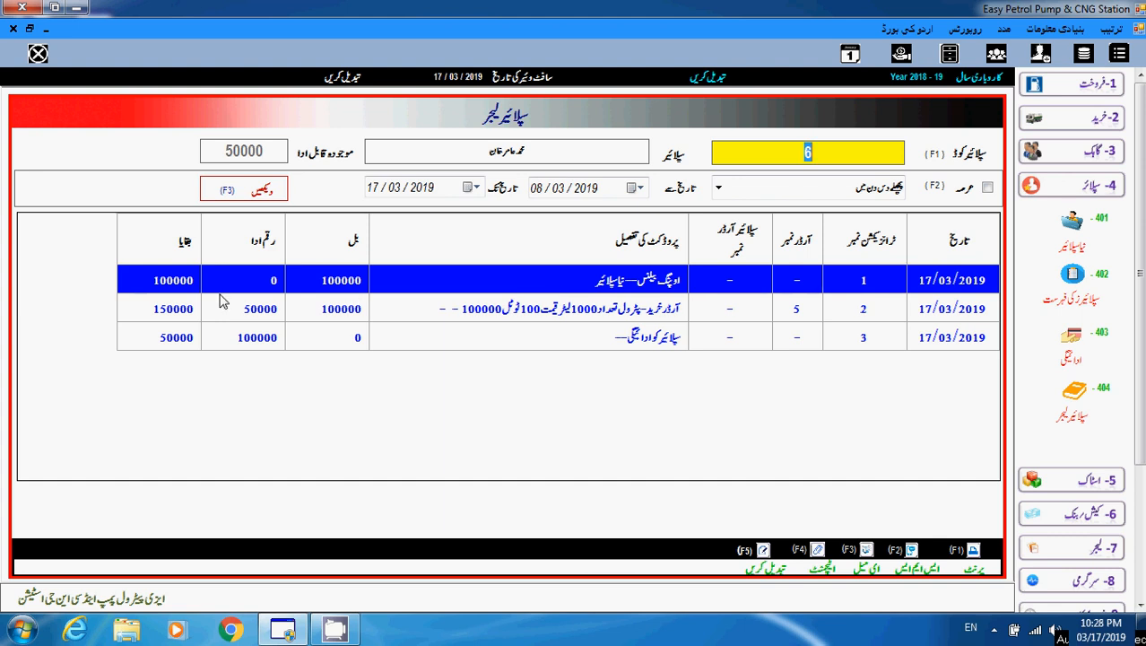
# Review supplier 6's opening balance, purchase order and payment rows, then close the ledger.
pyautogui.click(176, 287)
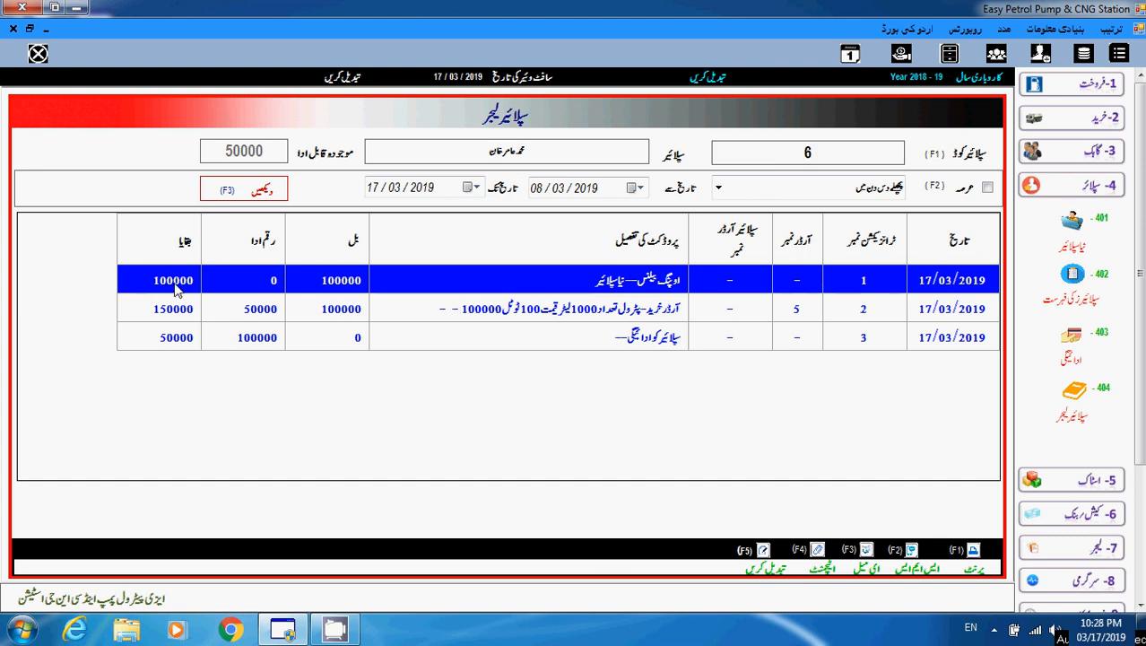
pyautogui.click(863, 308)
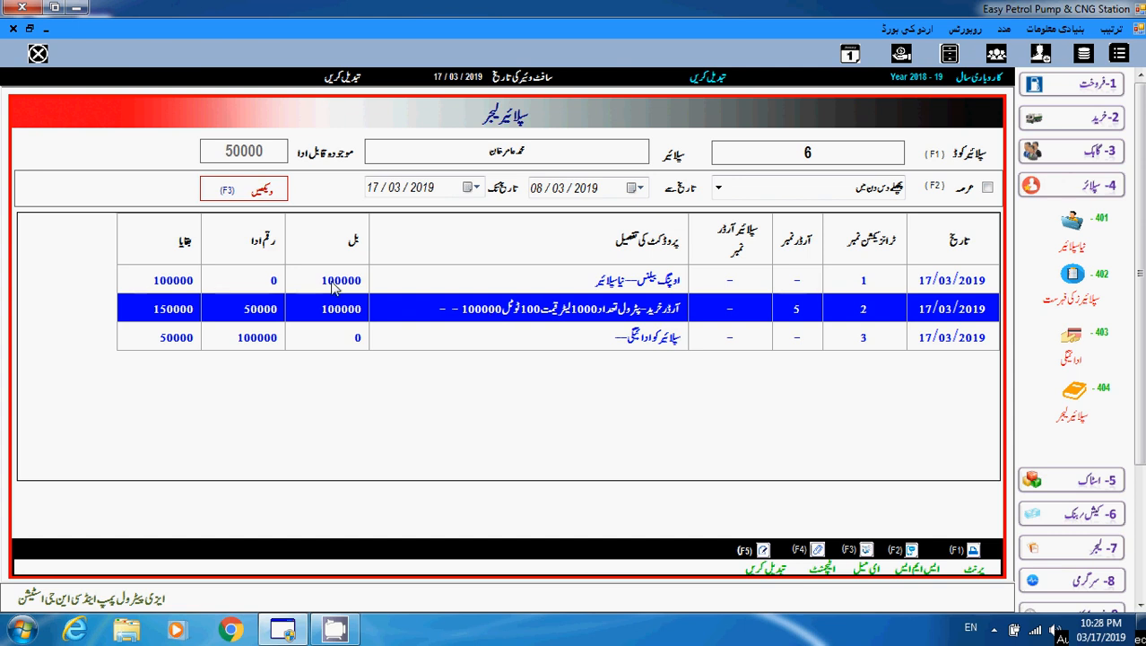
pyautogui.click(182, 283)
pyautogui.click(341, 310)
pyautogui.click(739, 345)
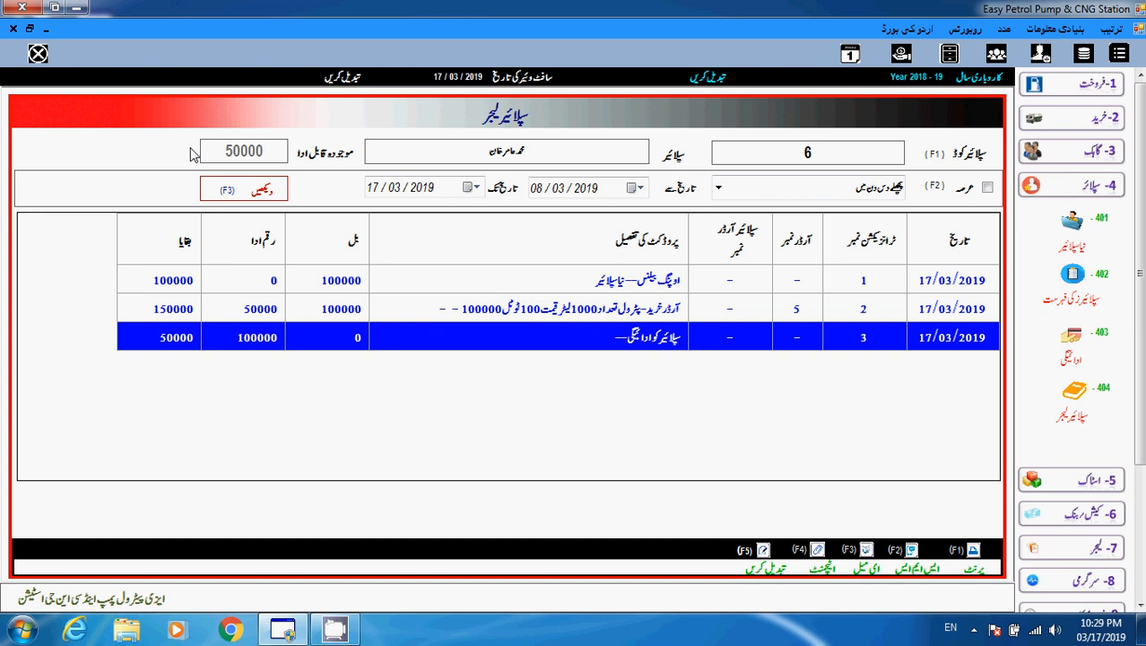
pyautogui.click(12, 30)
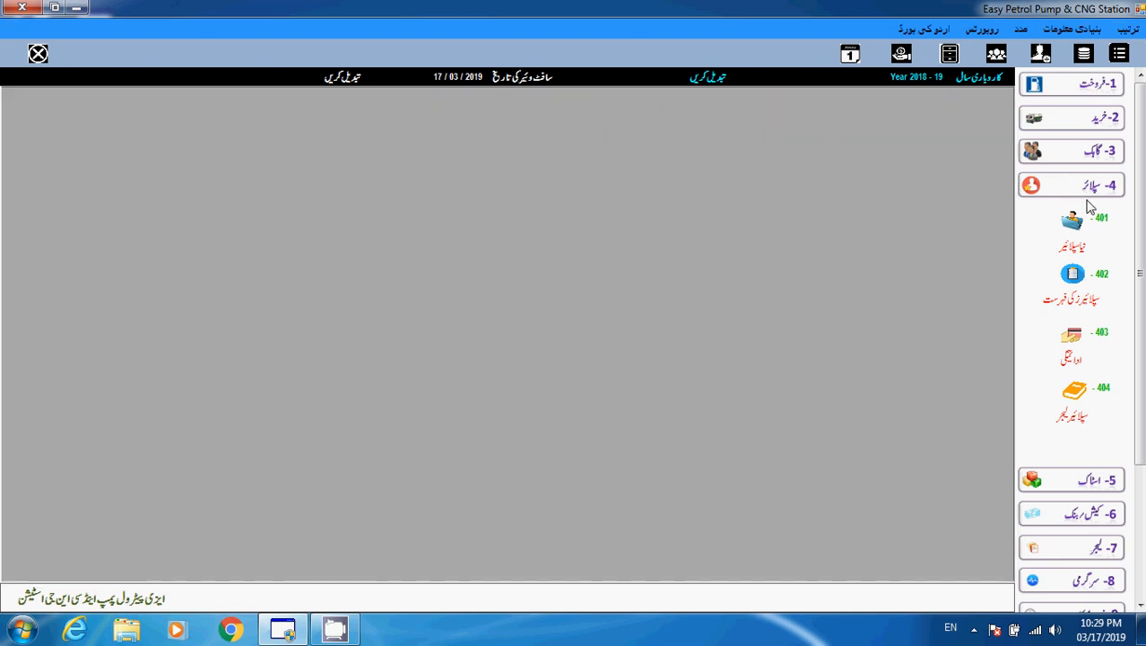
# Start new supplier record 7 and enter the supplier's name from the lookup.
pyautogui.click(1081, 249)
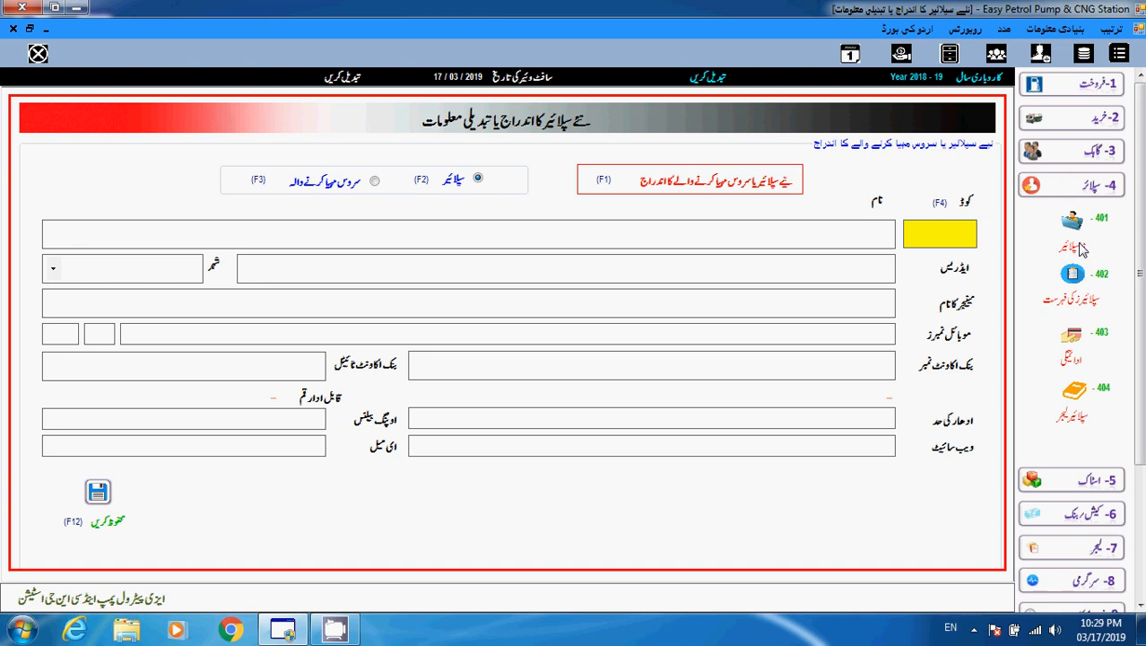
pyautogui.click(735, 184)
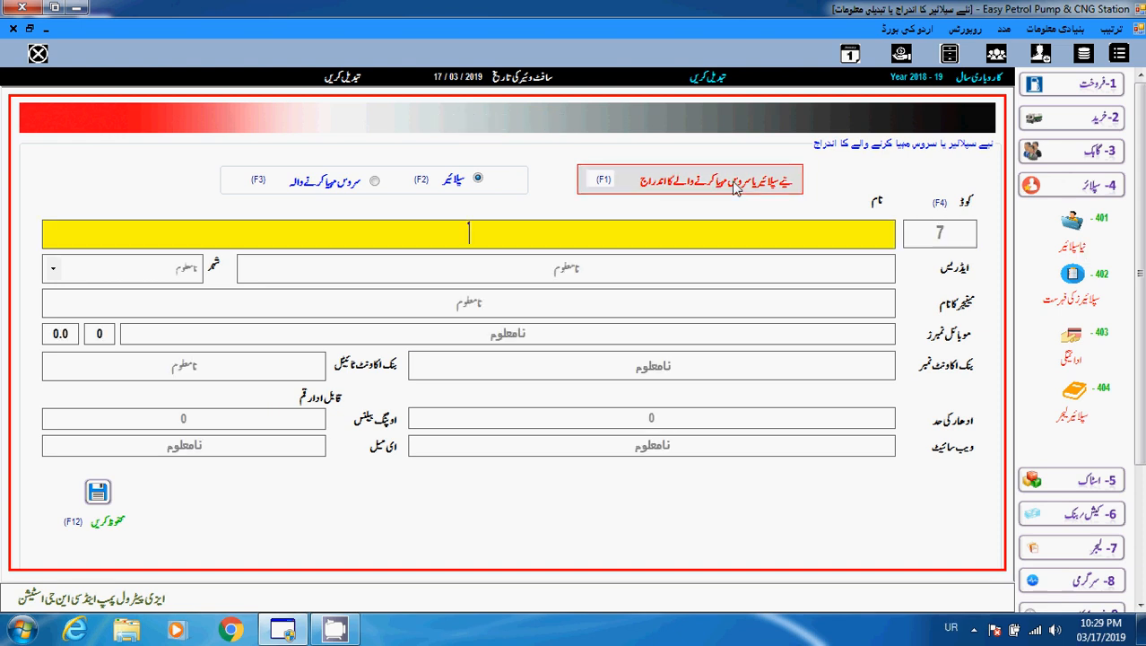
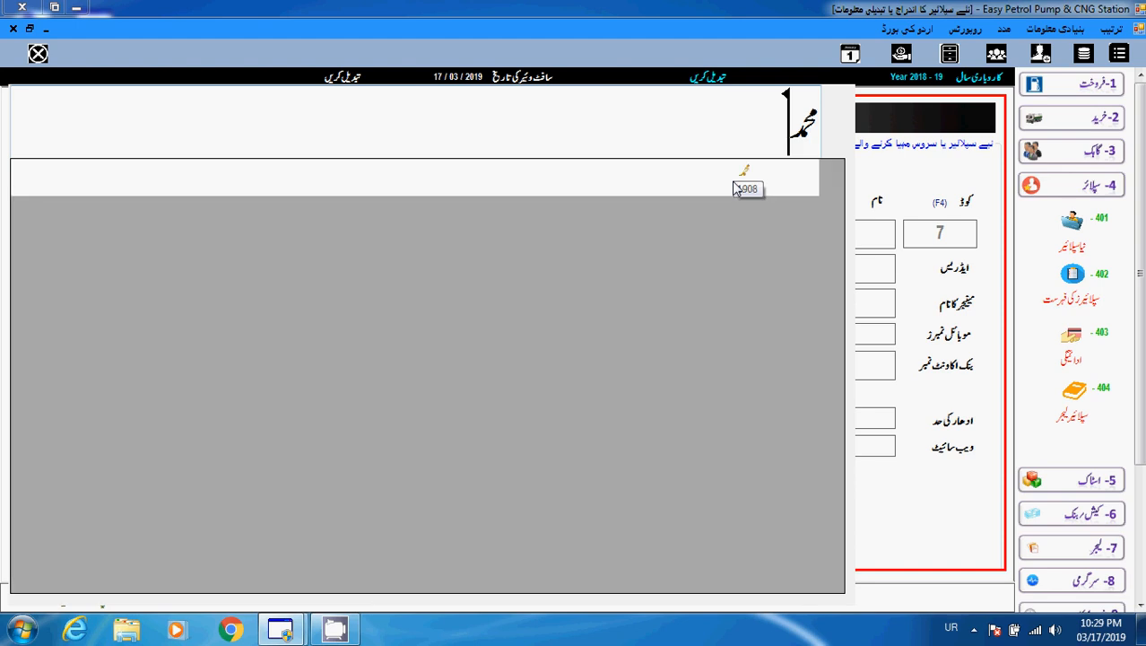
pyautogui.press('Return')
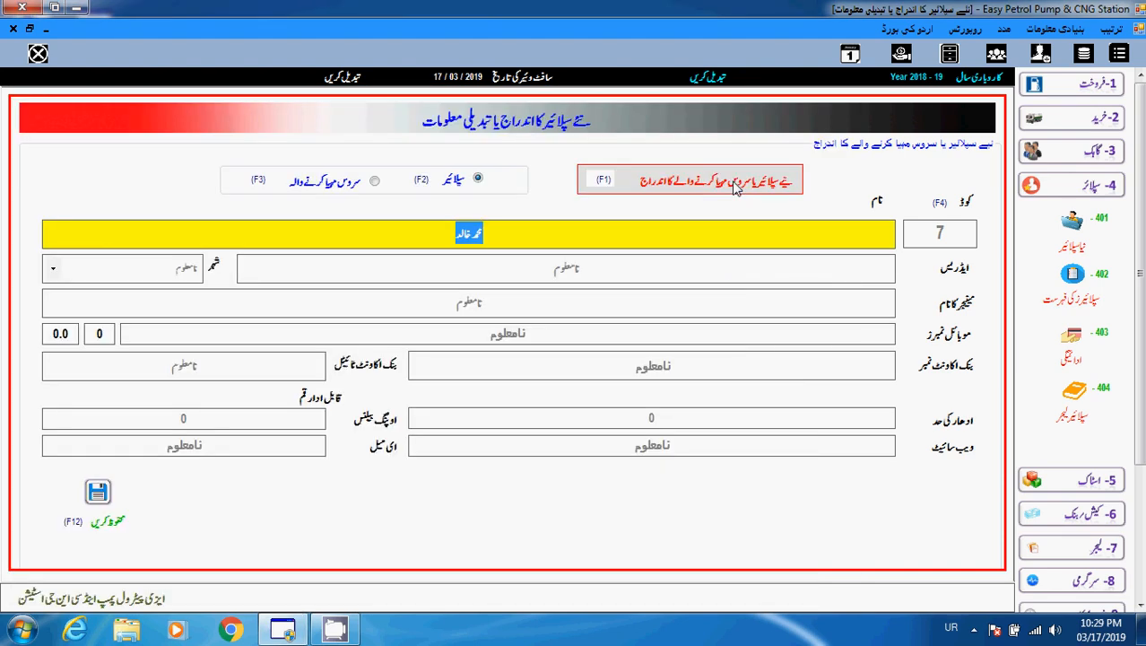
pyautogui.press('Return')
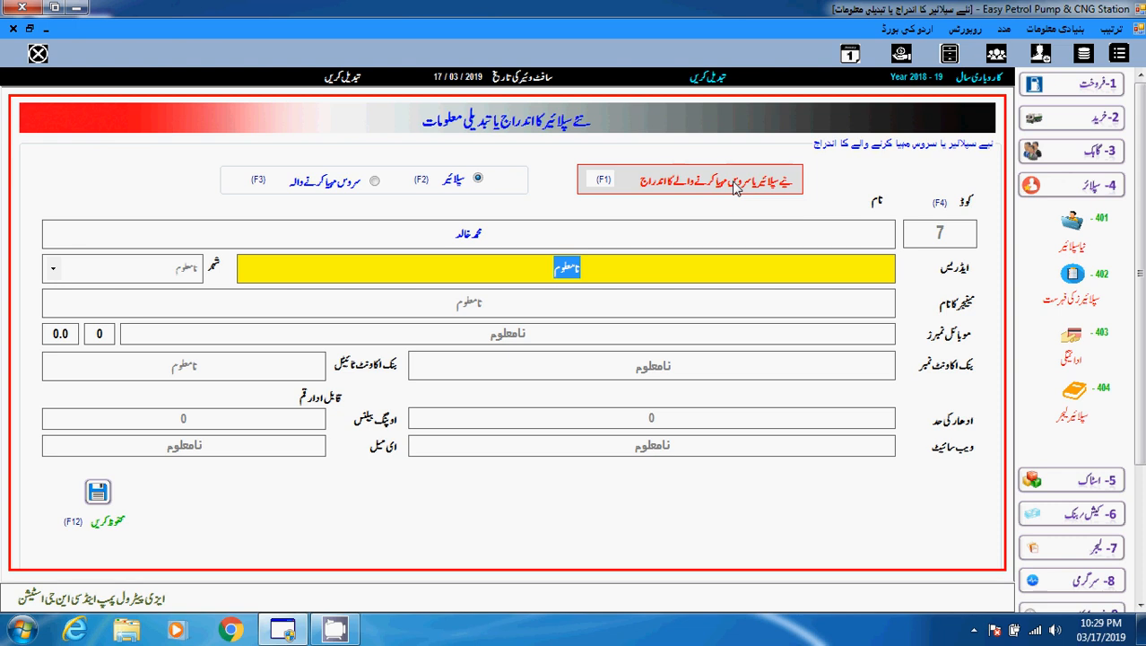
pyautogui.press('Return')
pyautogui.press('Return')
pyautogui.press('Return')
pyautogui.press('Return')
pyautogui.press('Return')
pyautogui.press('Return')
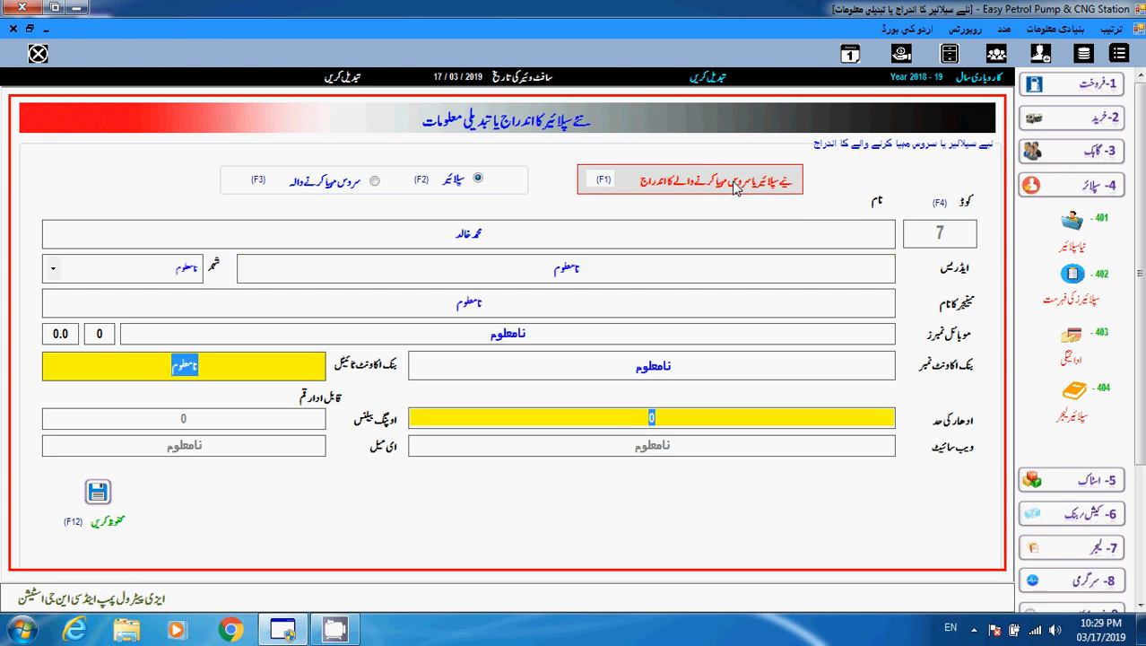
# Give supplier 7 an opening balance of 200000, save it, and reopen the supplier ledger.
pyautogui.press('Return')
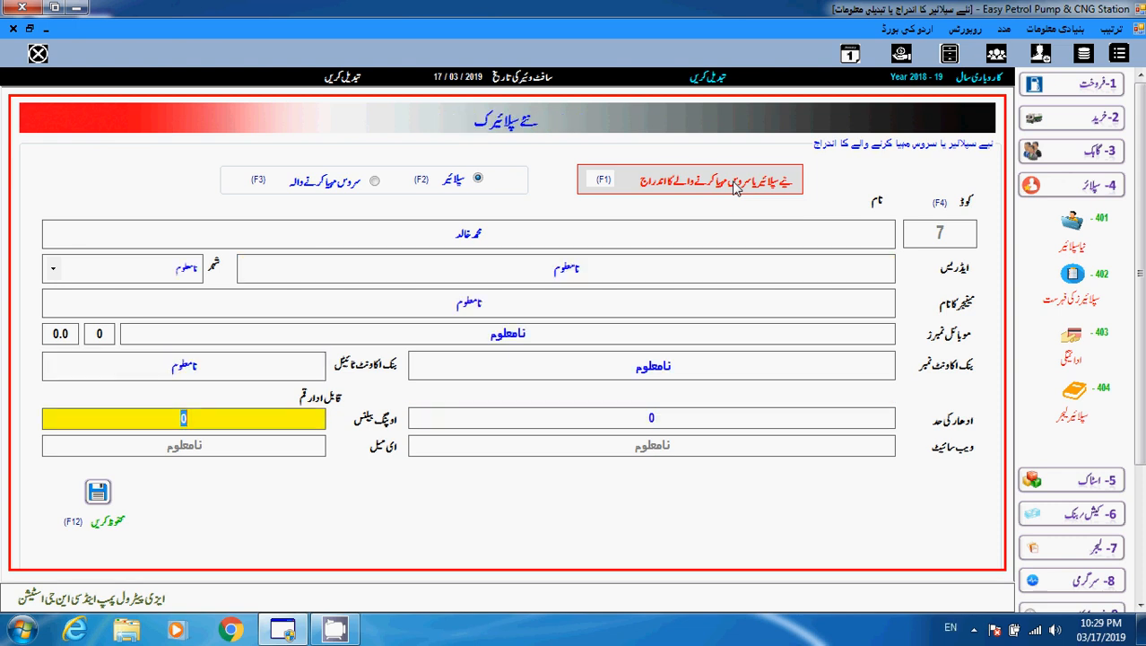
pyautogui.write('20')
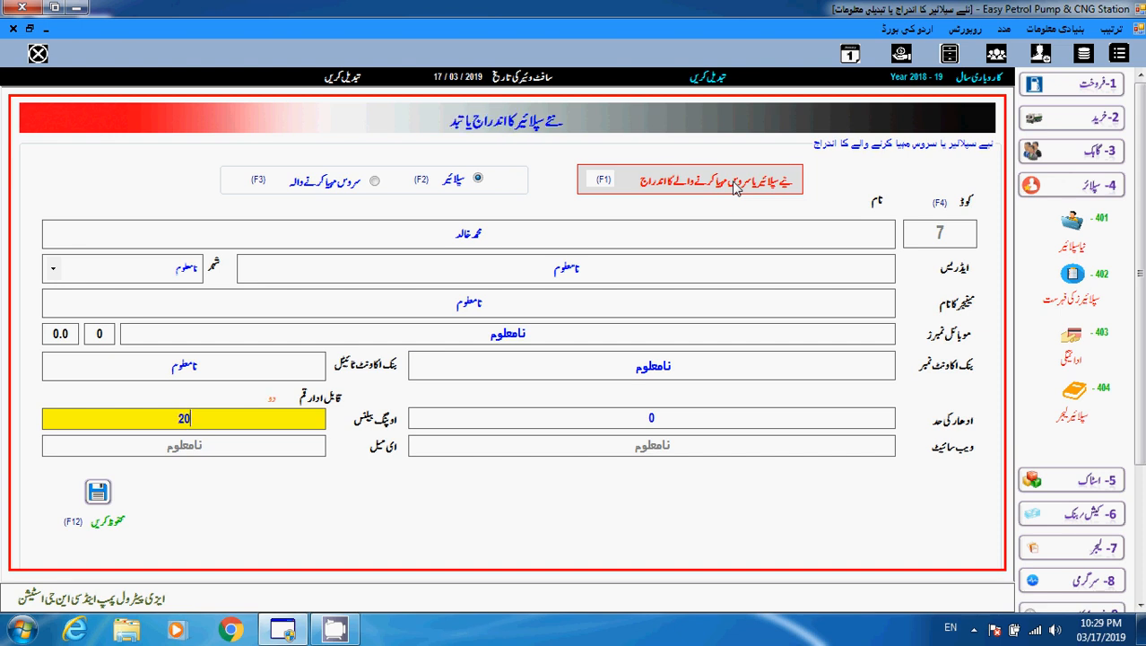
pyautogui.write('0000')
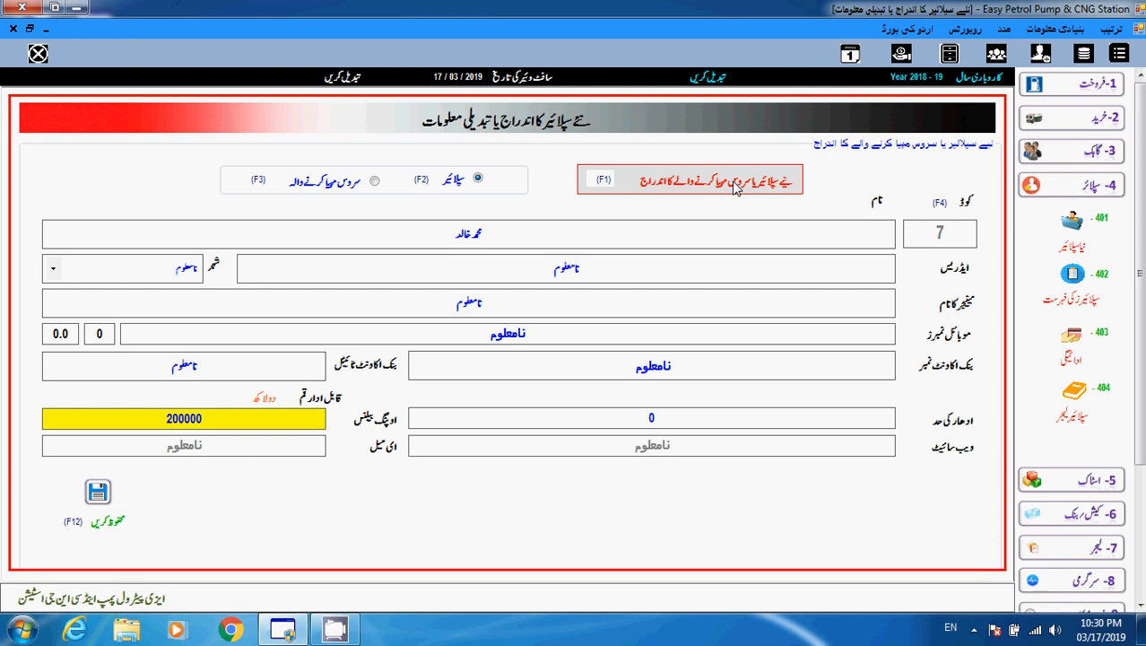
pyautogui.press('Return')
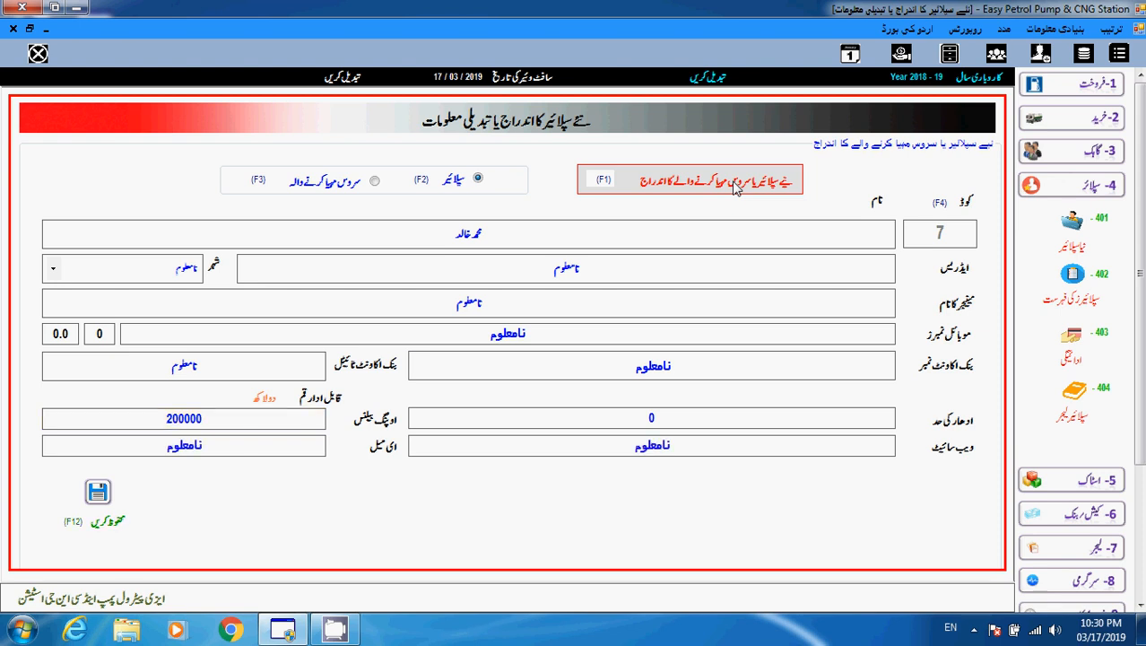
pyautogui.click(734, 186)
pyautogui.press('Return')
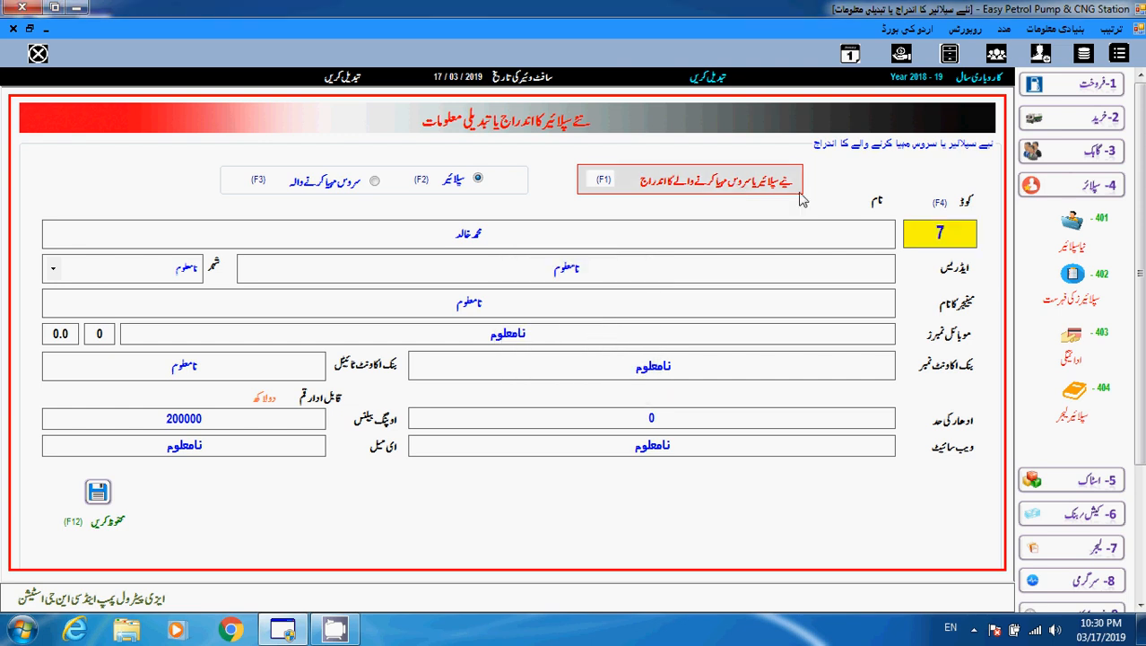
pyautogui.click(1074, 420)
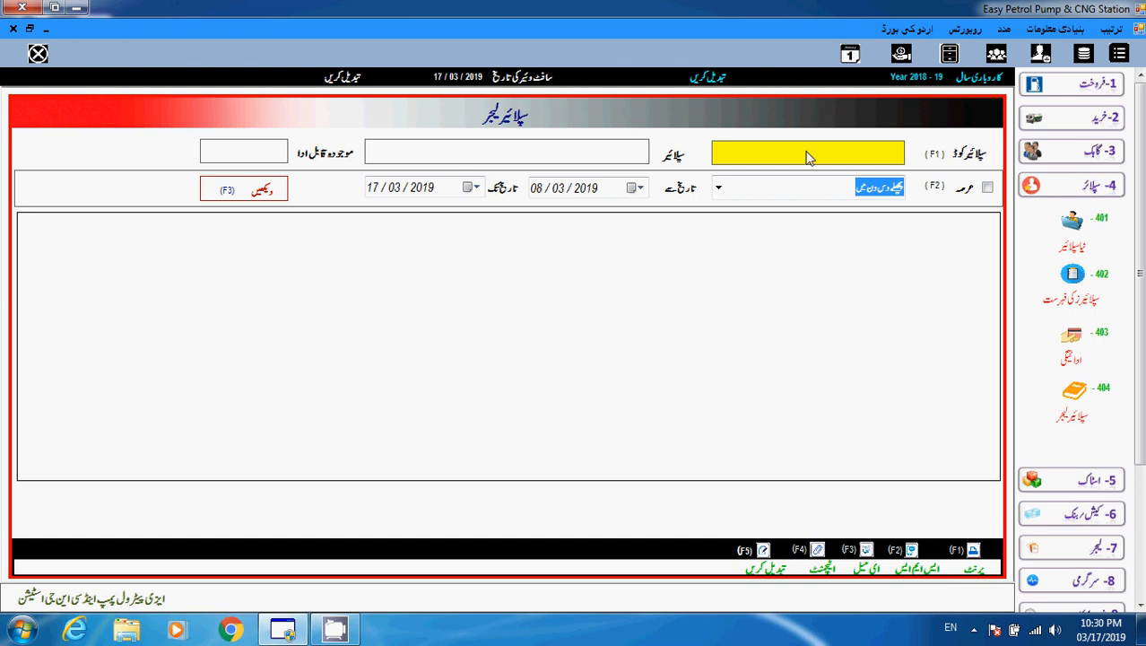
# Load supplier 7's ledger, showing the single 200000 opening balance entry.
pyautogui.click(1083, 299)
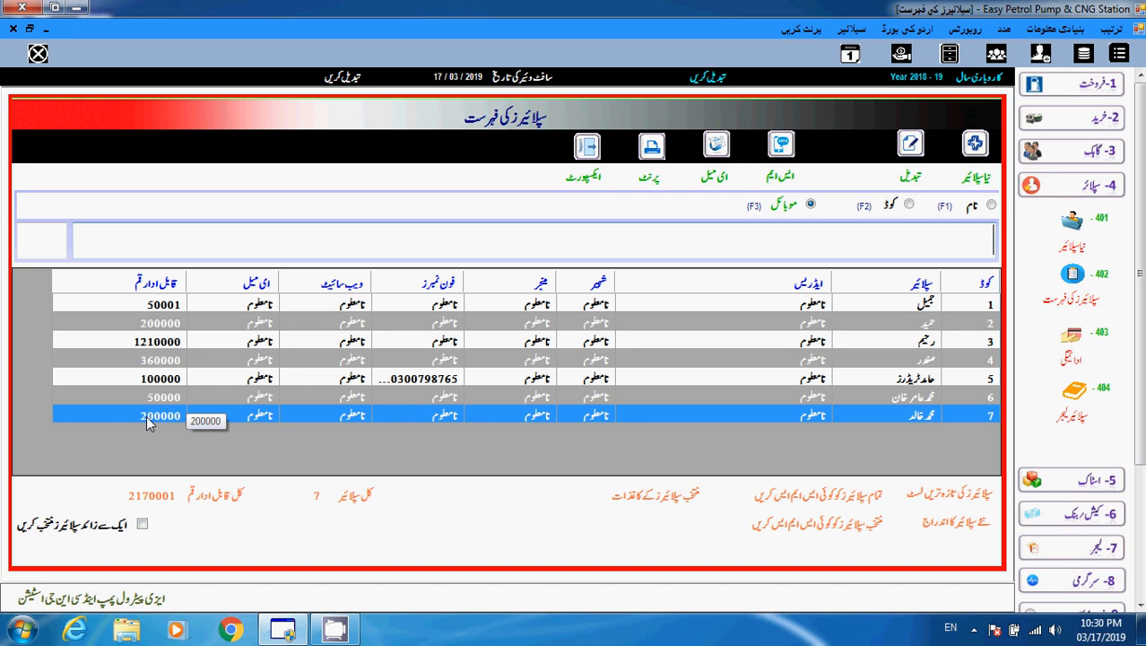
pyautogui.click(14, 27)
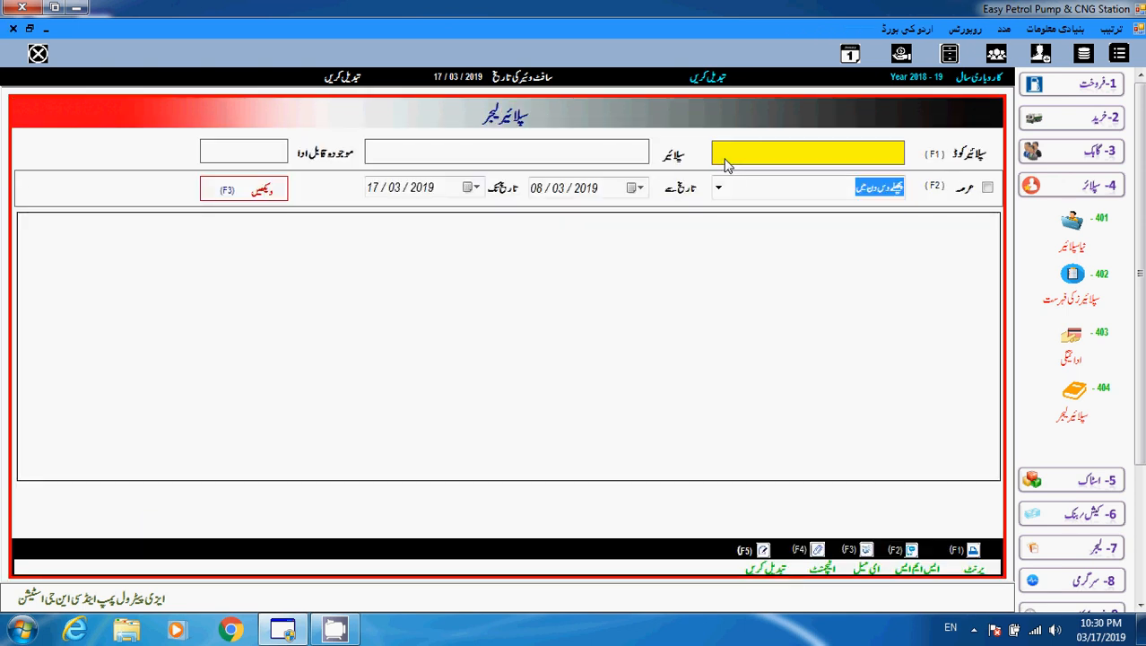
pyautogui.write('7')
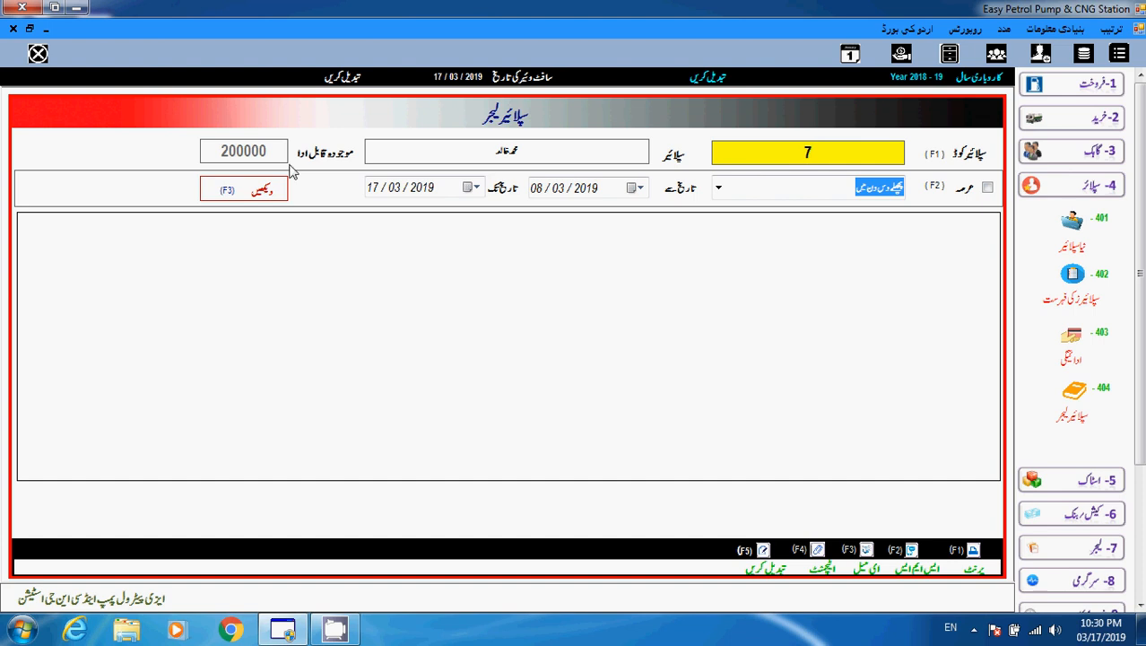
pyautogui.click(261, 195)
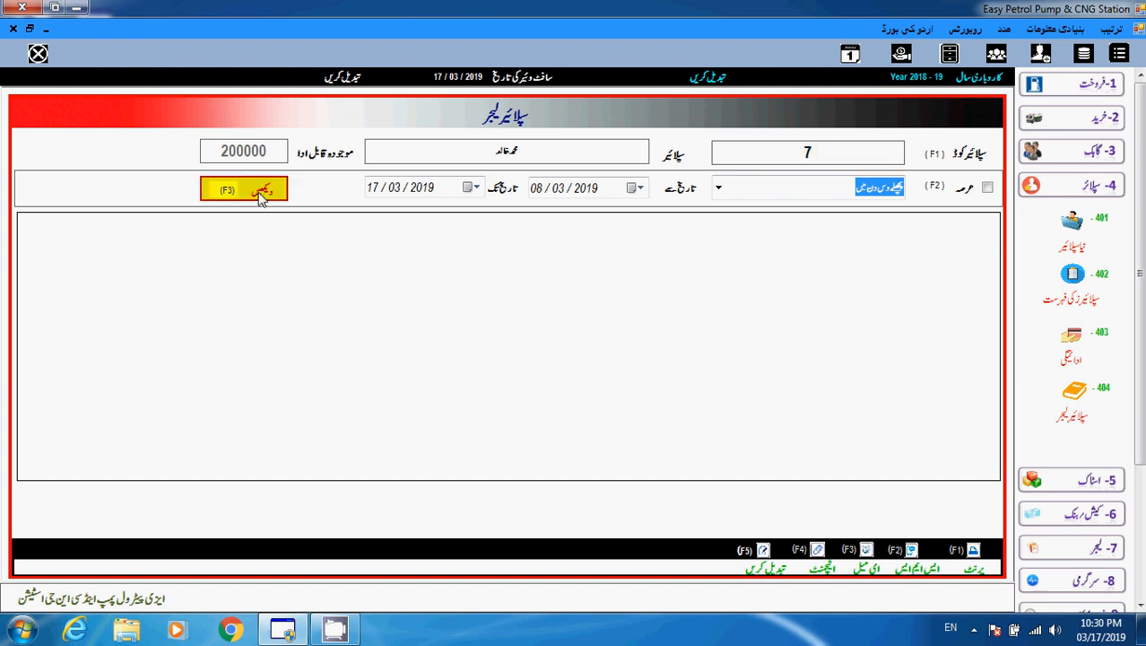
pyautogui.click(261, 194)
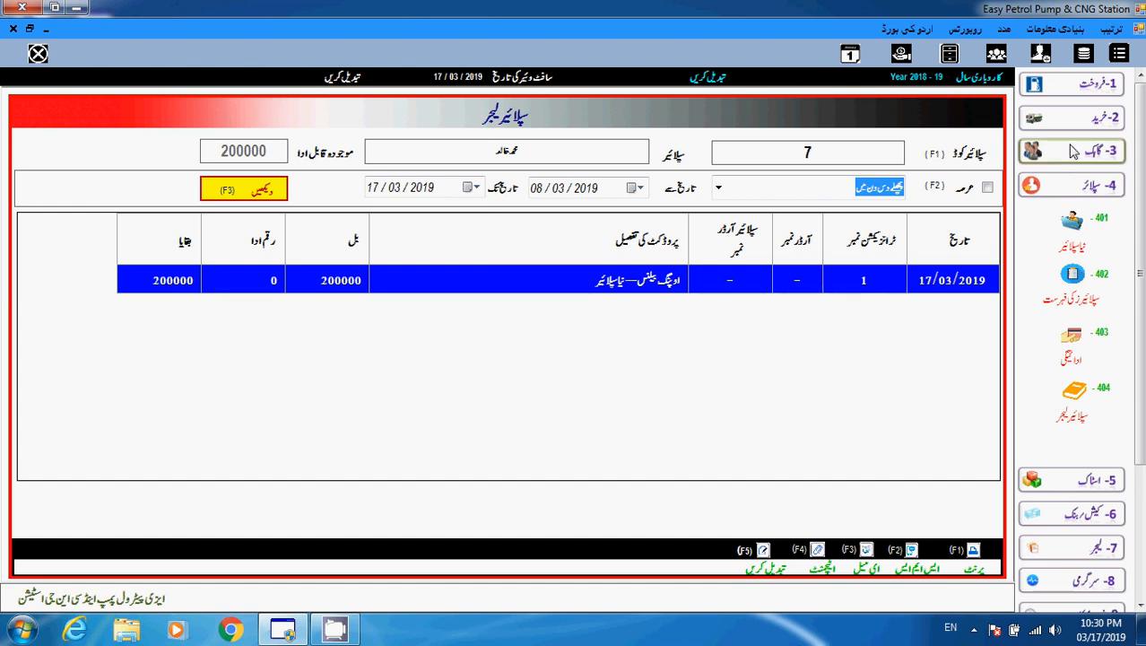
pyautogui.click(1095, 118)
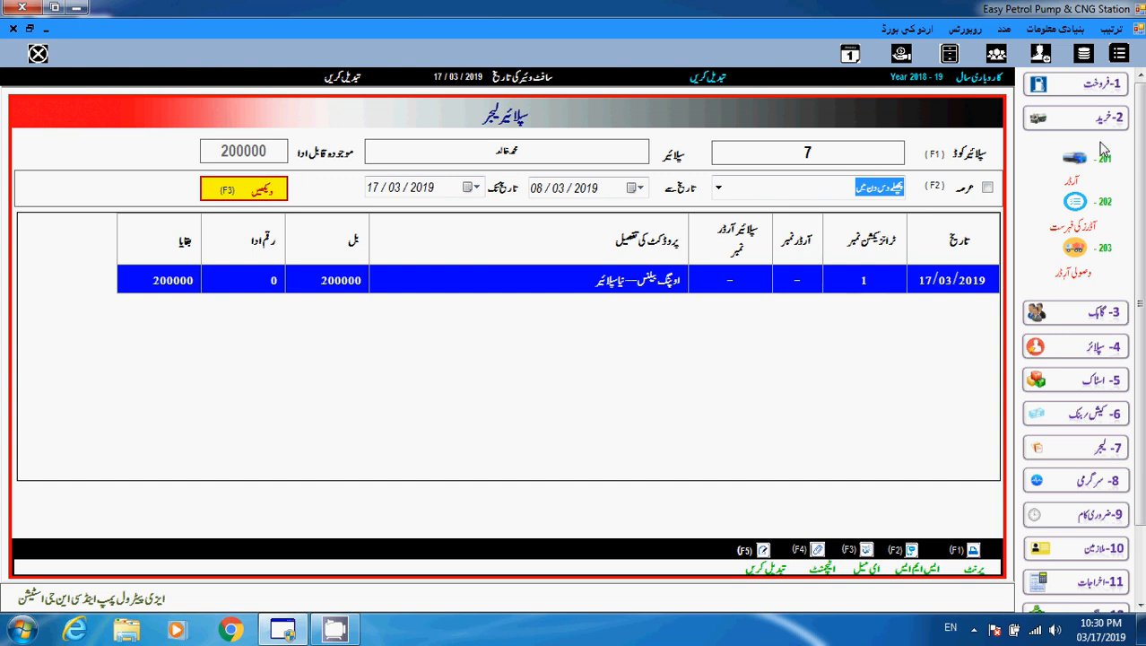
# Start a new purchase order for supplier 7.
pyautogui.click(1071, 180)
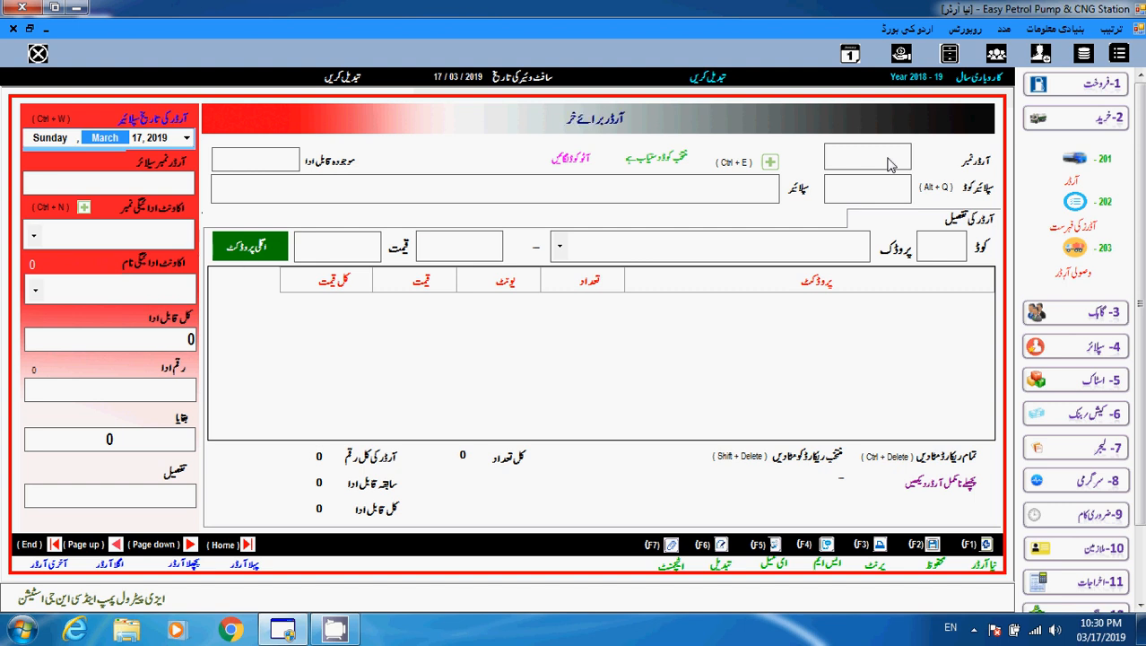
pyautogui.press('F1')
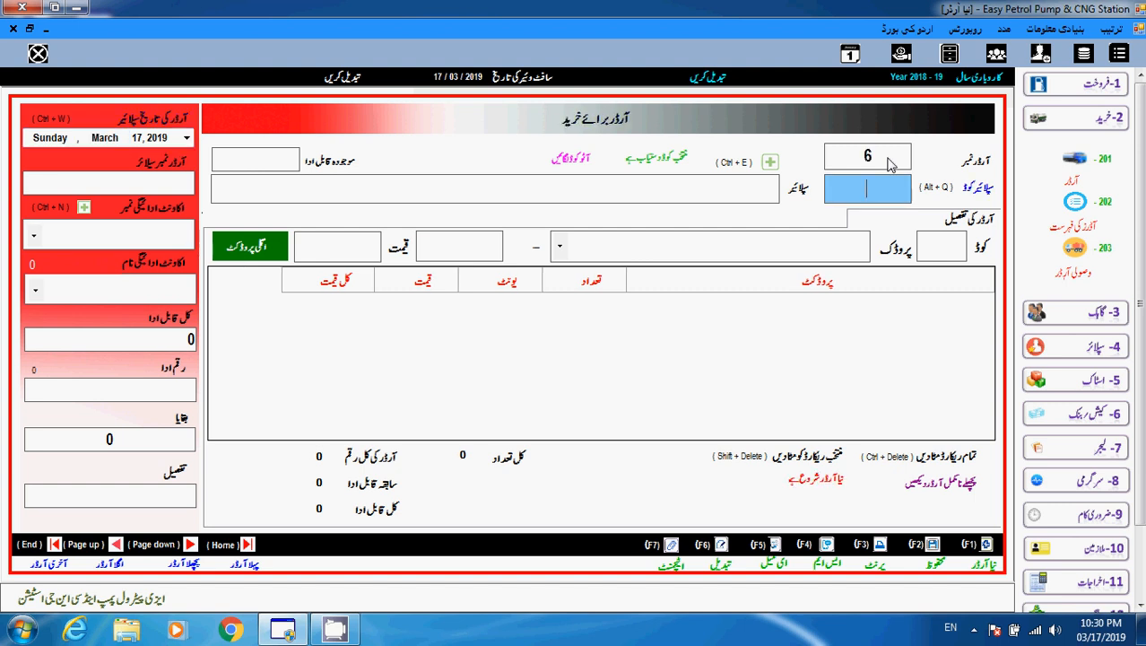
pyautogui.write('7')
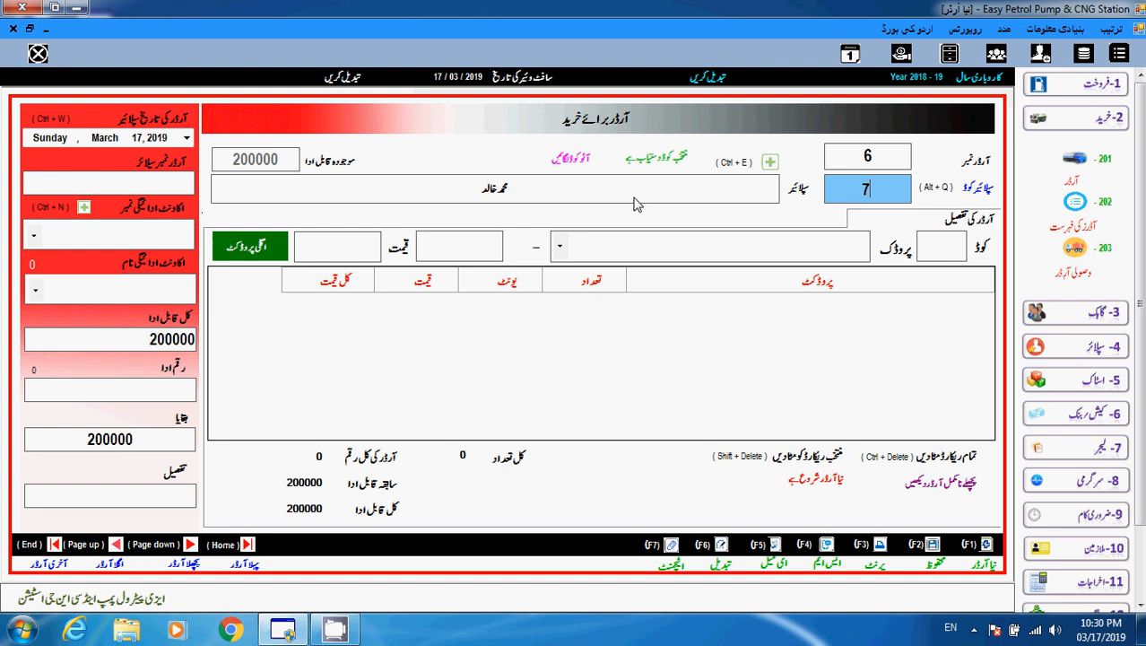
pyautogui.click(936, 252)
# Add a petrol line (product 1) of 1000 litres at 100 to the order.
pyautogui.write('1')
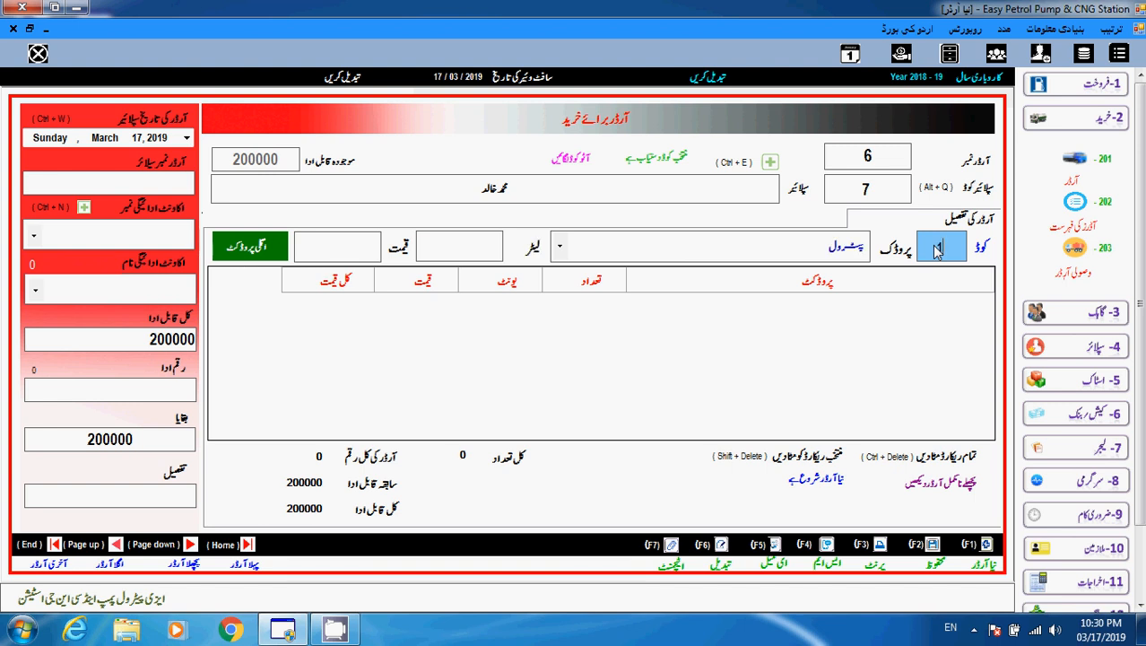
pyautogui.press('Return')
pyautogui.write('1000')
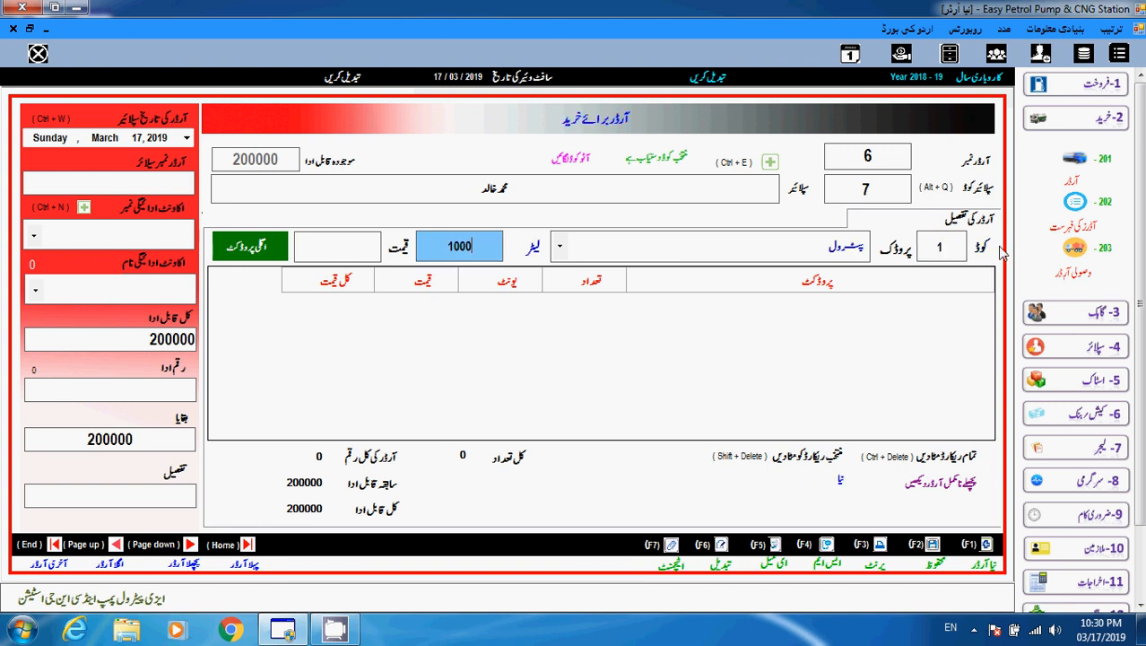
pyautogui.press('Return')
pyautogui.write('100')
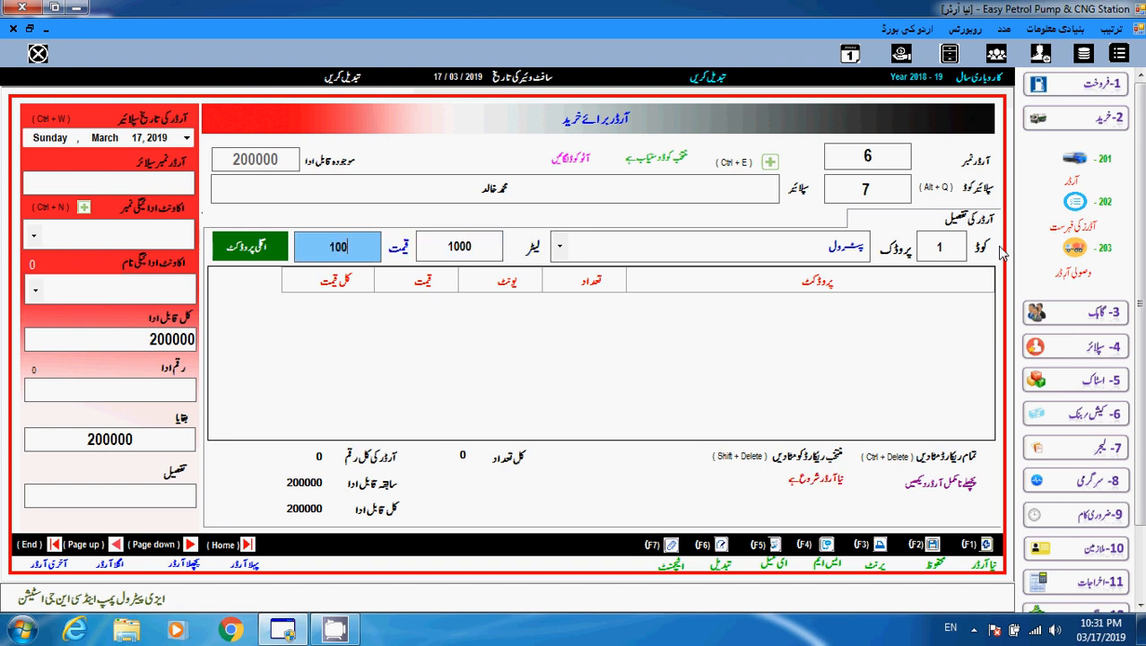
pyautogui.press('Return')
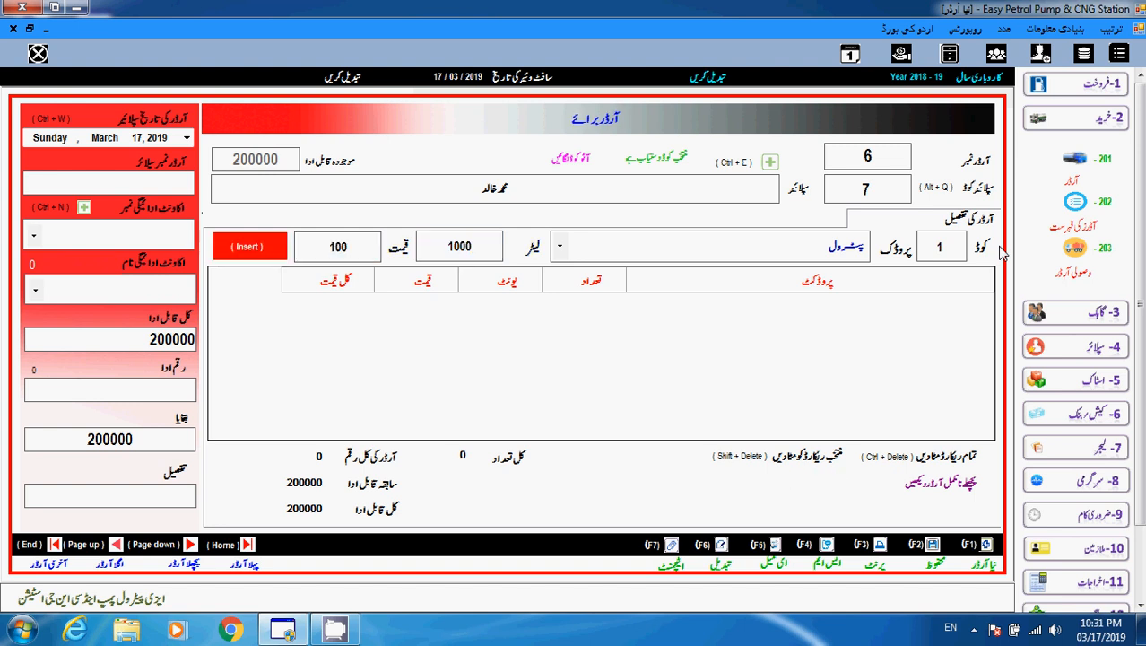
pyautogui.press('Return')
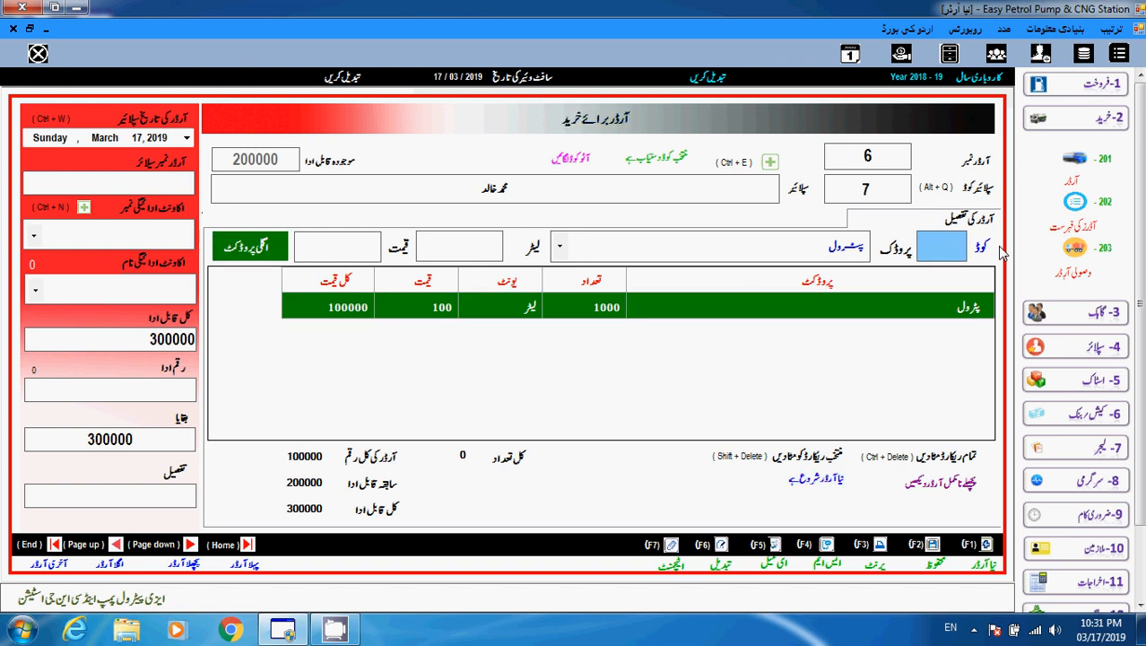
pyautogui.hotkey('ctrl', 'w')
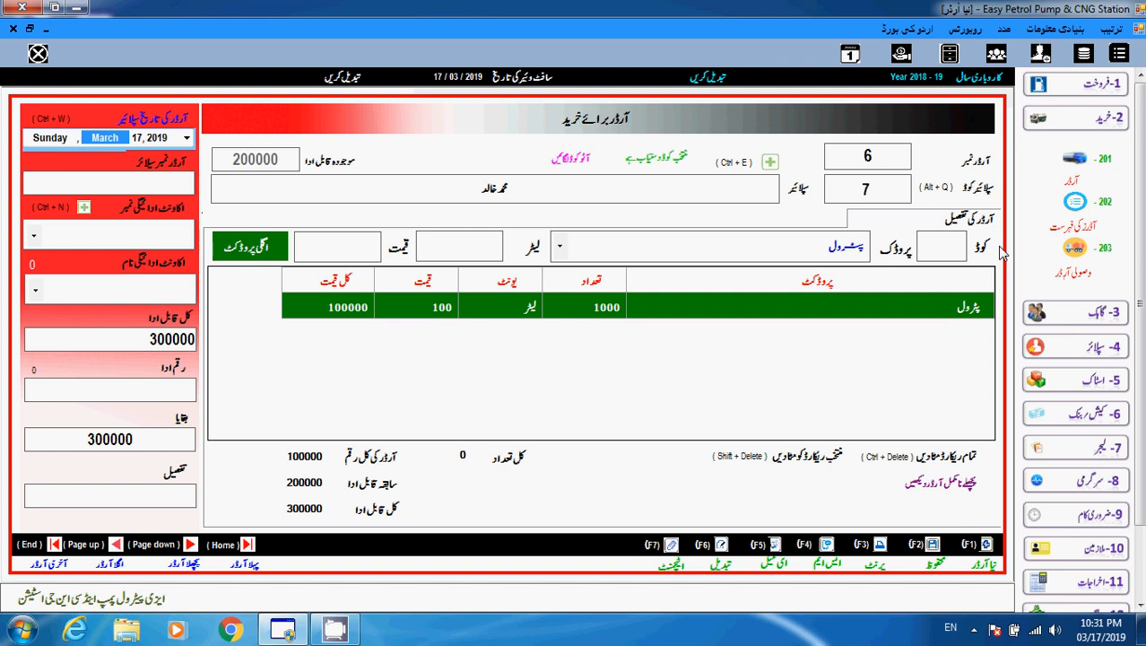
pyautogui.press('Return')
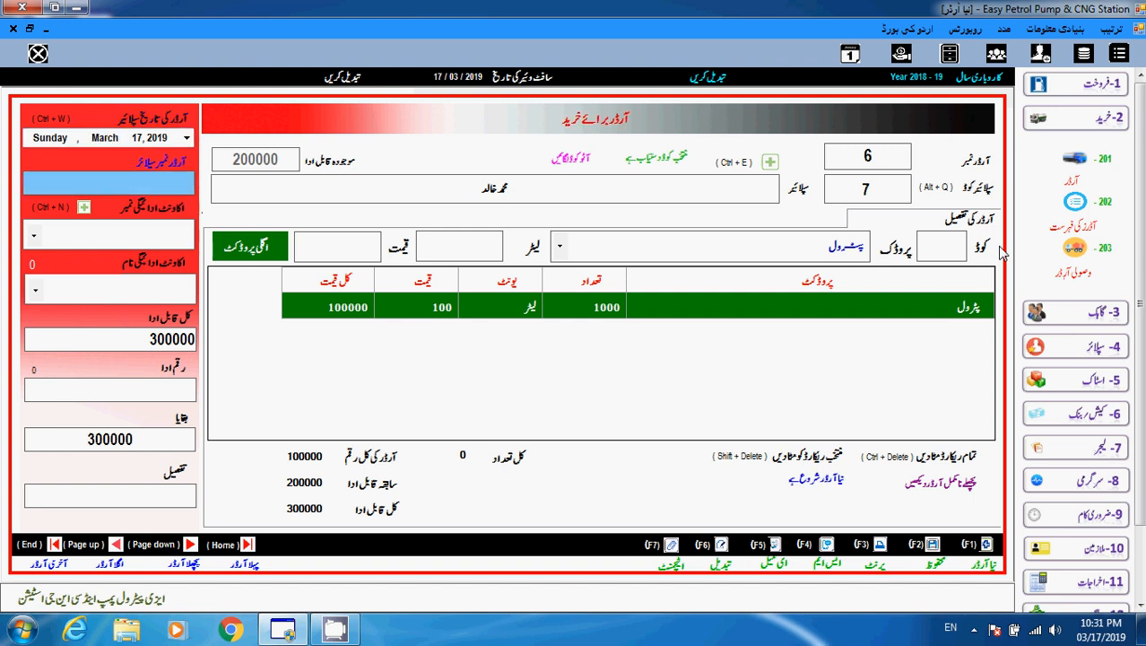
# Pay 50000 on order 6 from pump cash account 1, leaving 250000 due.
pyautogui.press('Return')
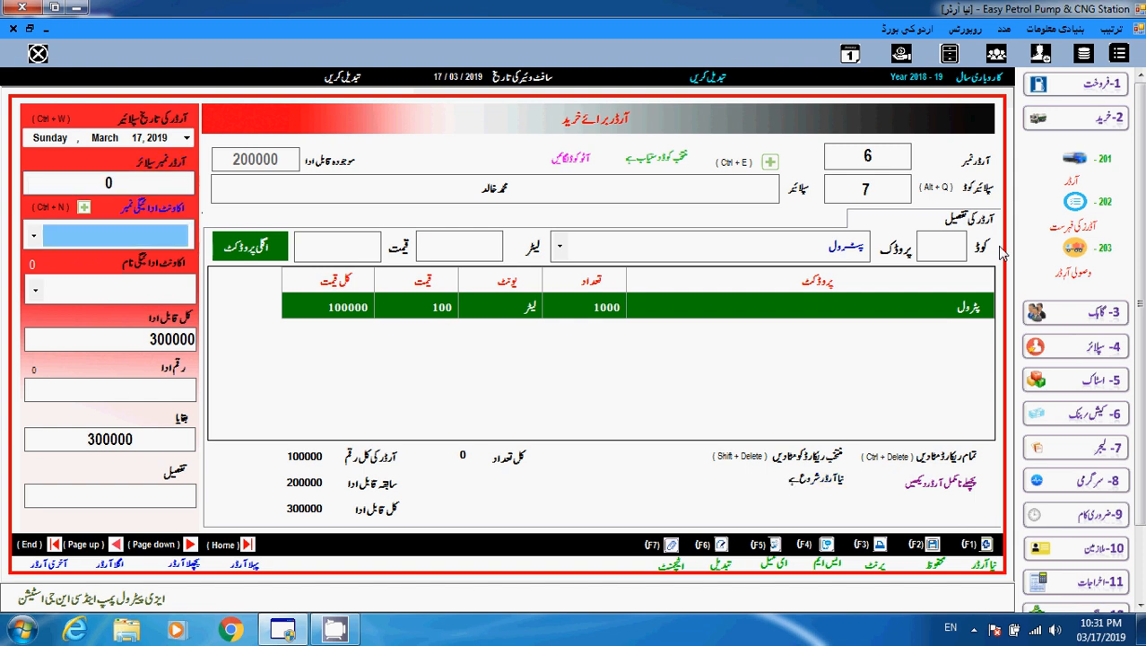
pyautogui.write('1')
pyautogui.press('Return')
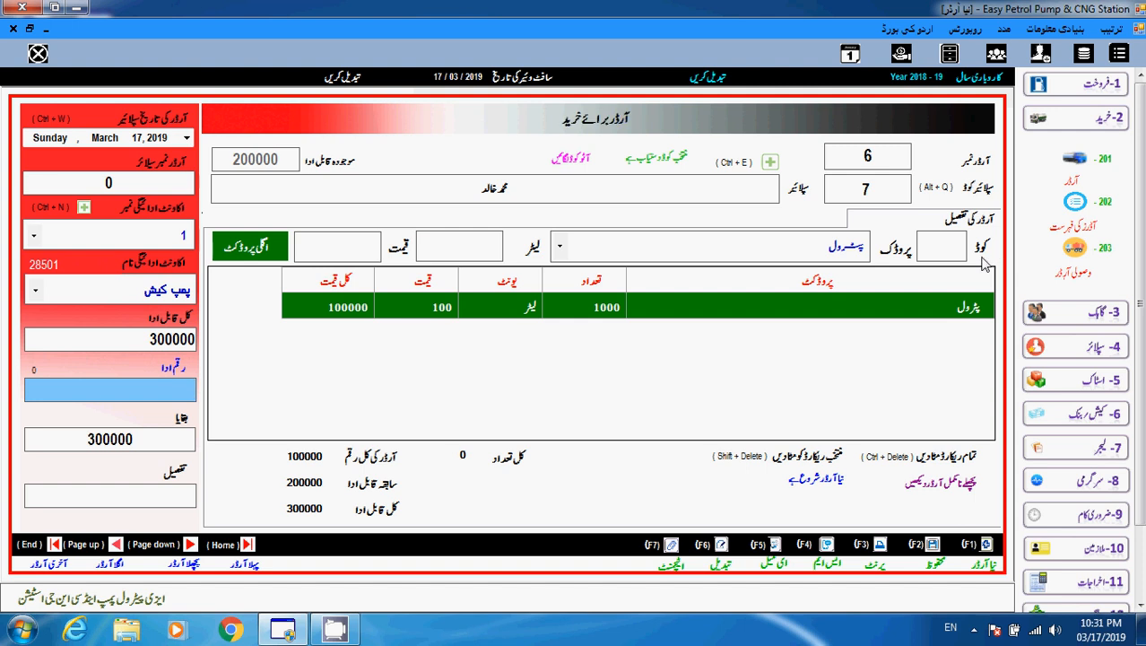
pyautogui.write('50000')
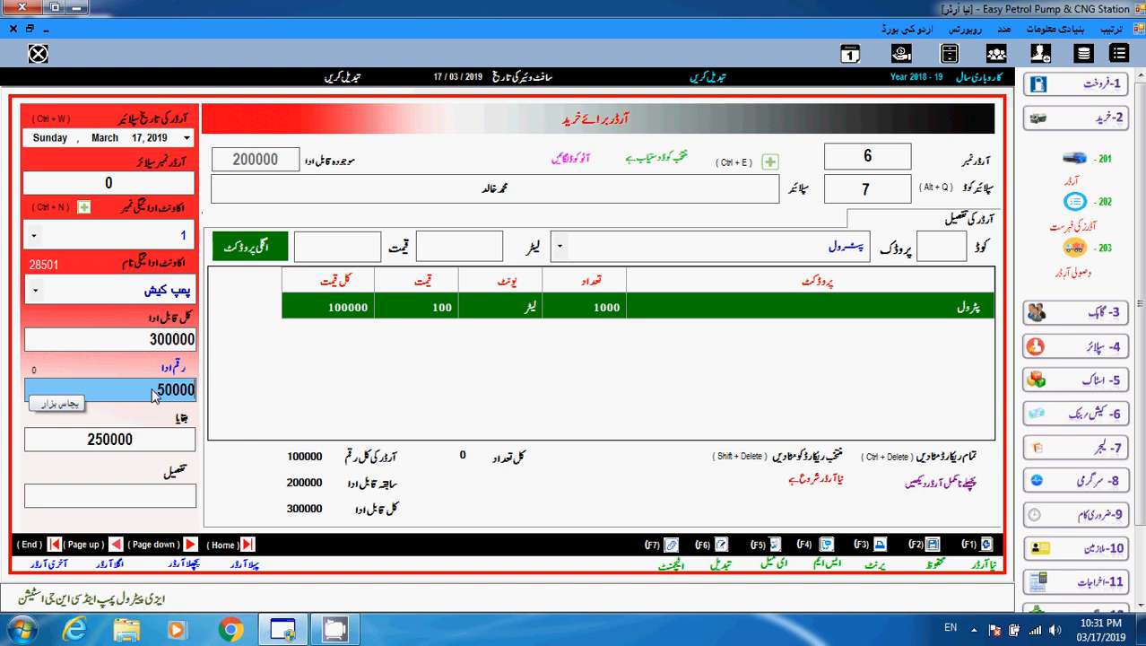
pyautogui.click(305, 463)
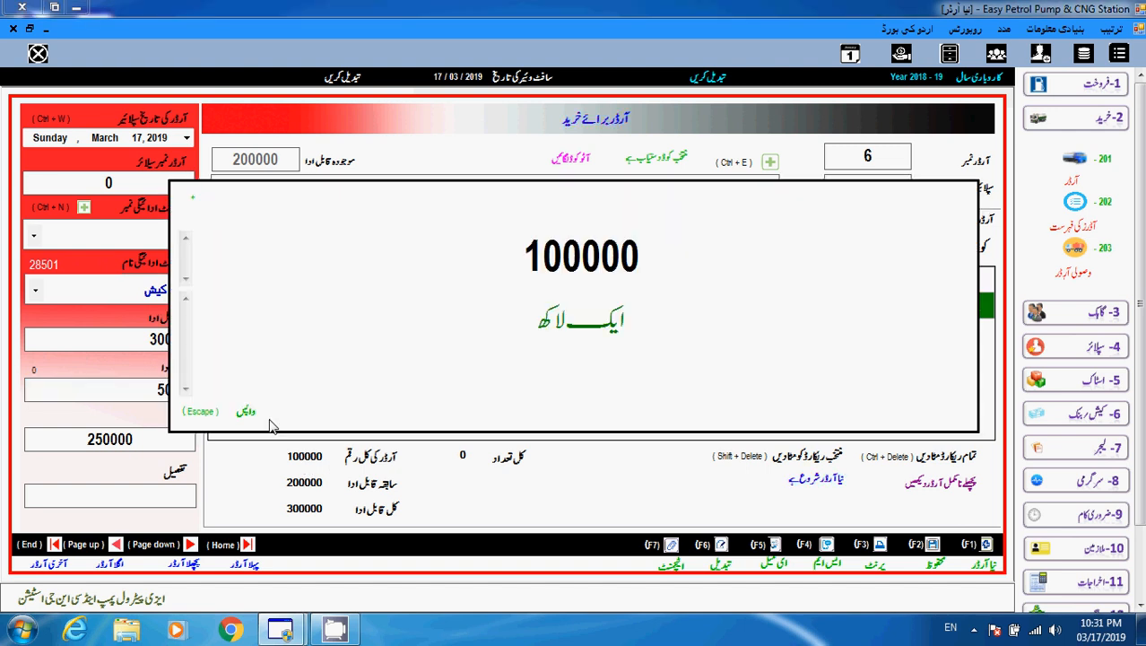
pyautogui.click(247, 413)
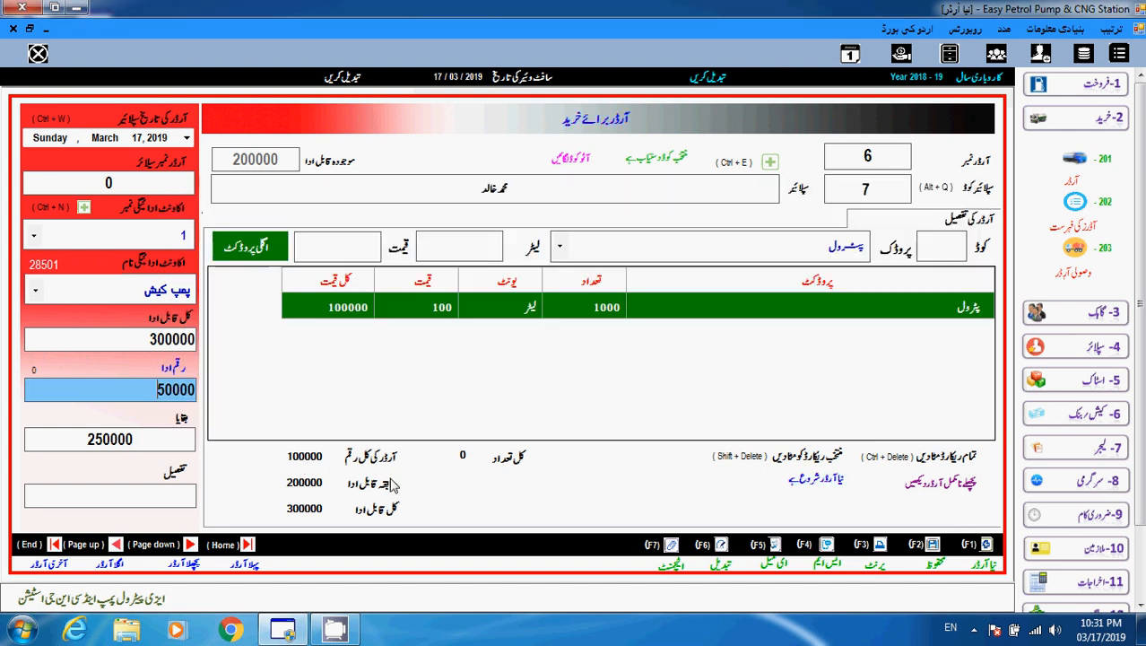
pyautogui.click(305, 482)
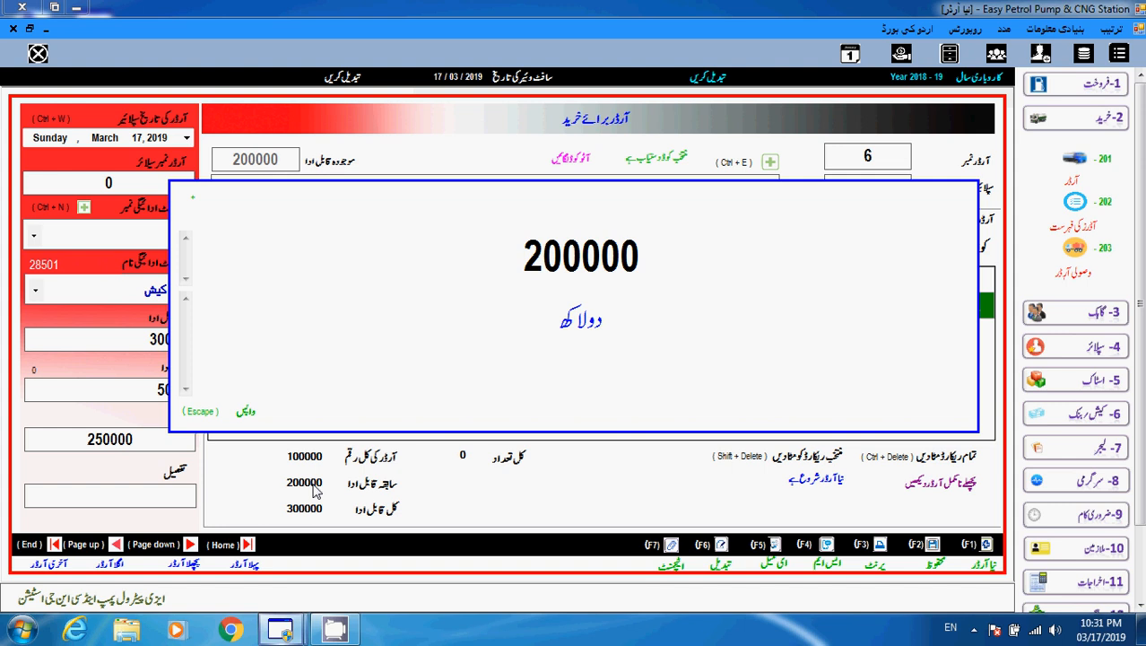
pyautogui.click(248, 413)
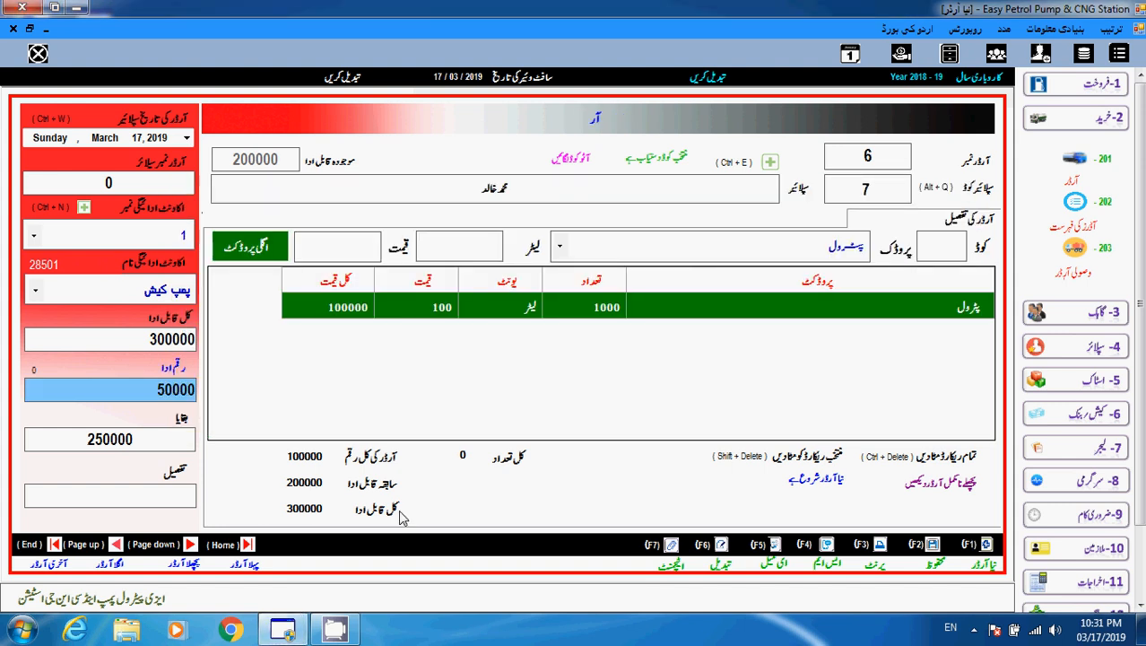
pyautogui.click(401, 514)
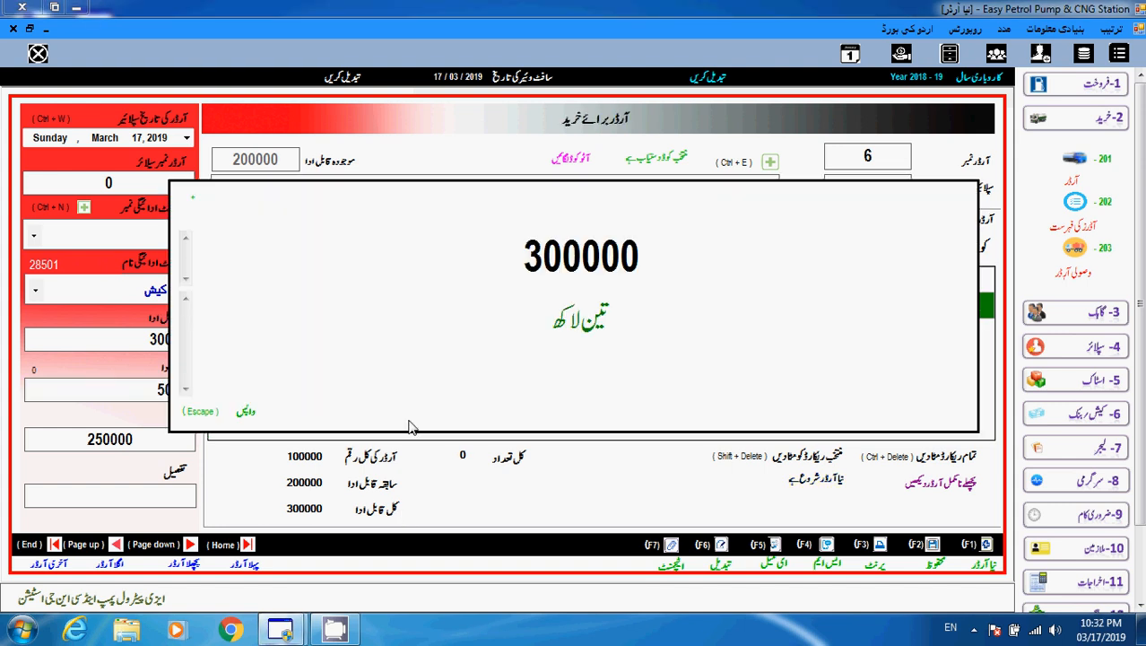
pyautogui.click(248, 415)
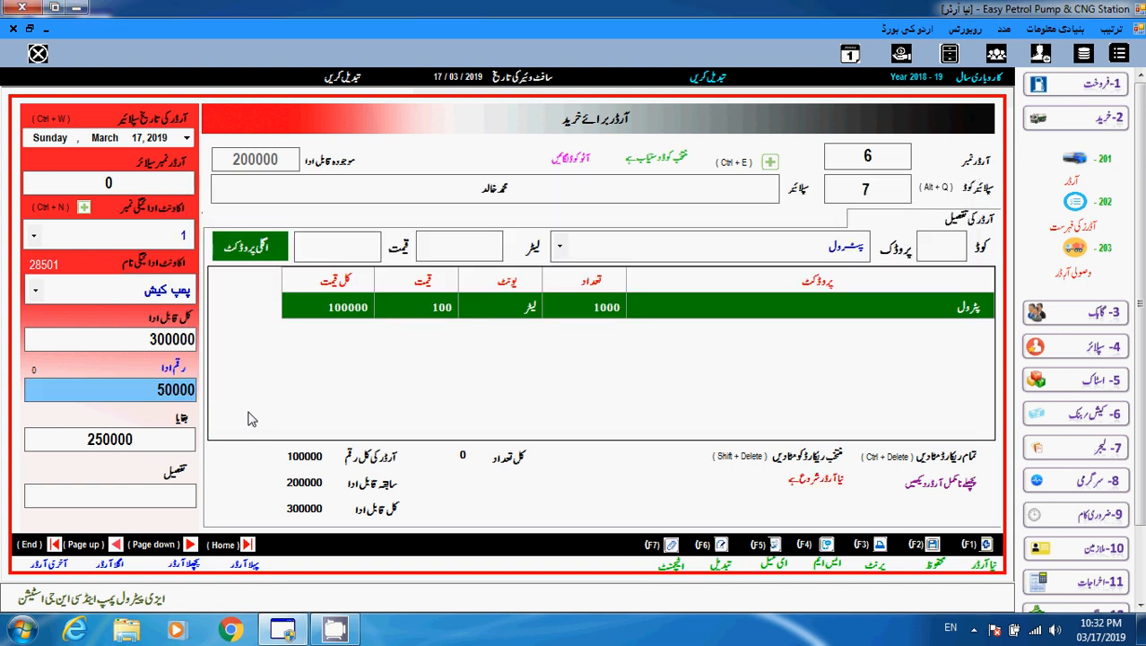
pyautogui.click(148, 391)
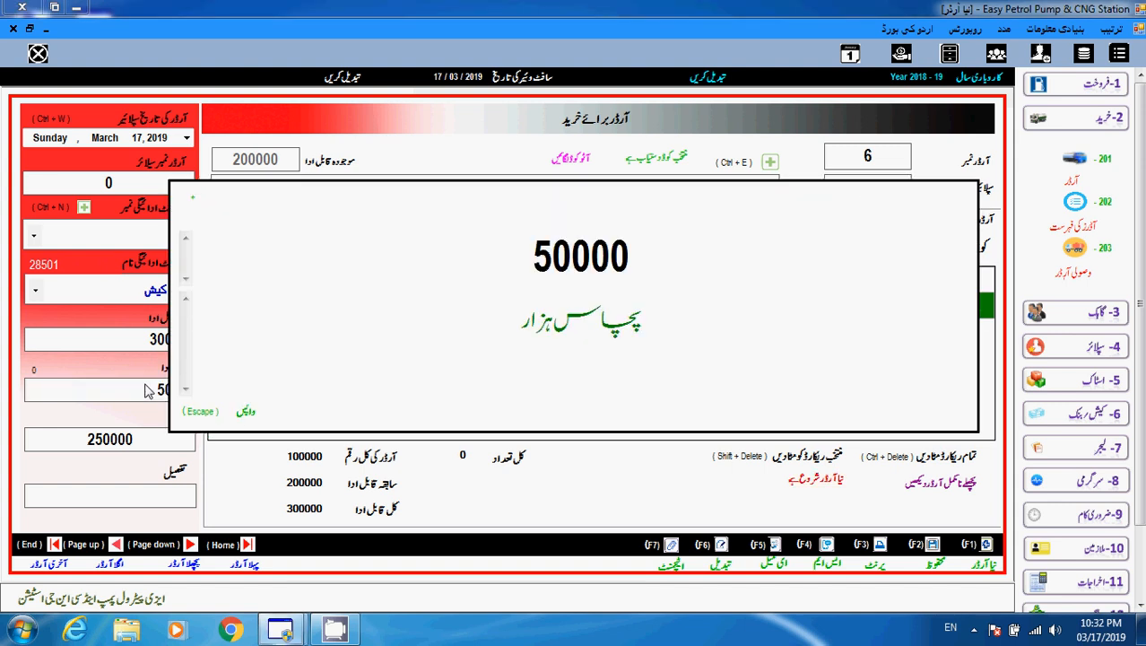
pyautogui.click(247, 413)
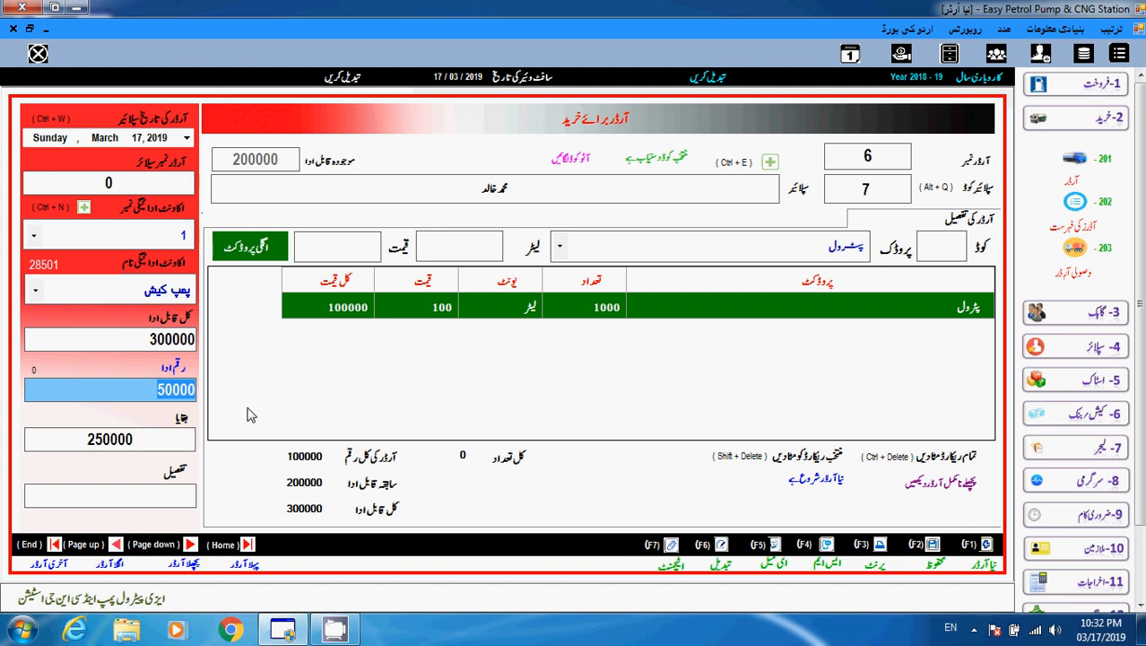
# Save purchase order 6 with empty details and dismiss both confirmation messages.
pyautogui.press('Tab')
pyautogui.press('Return')
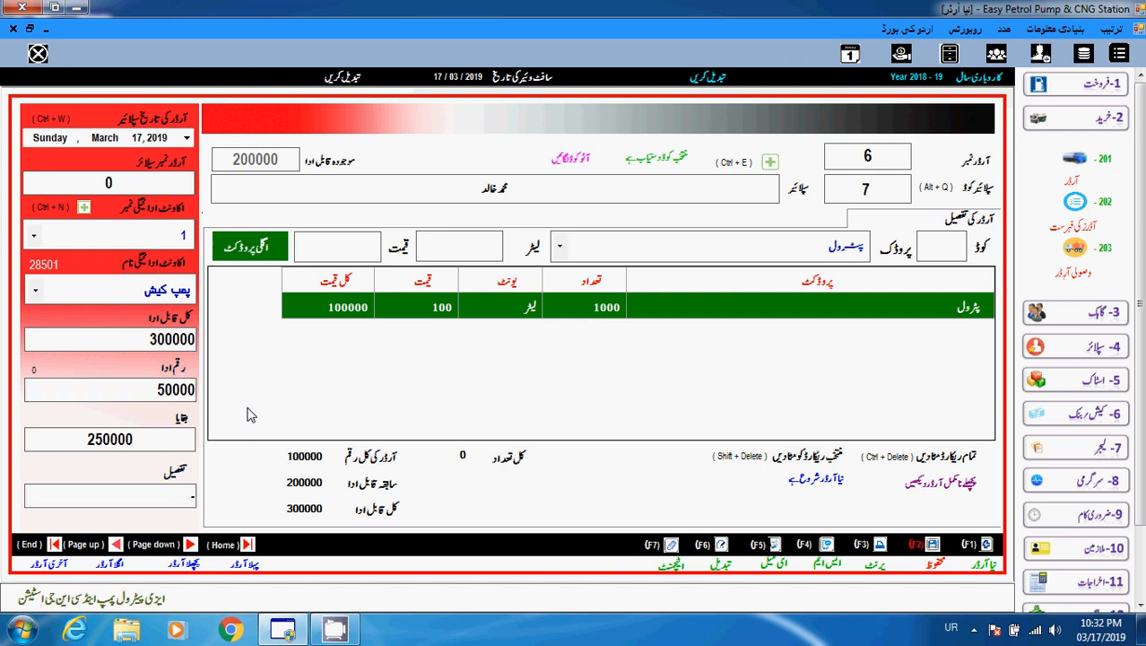
pyautogui.press('Return')
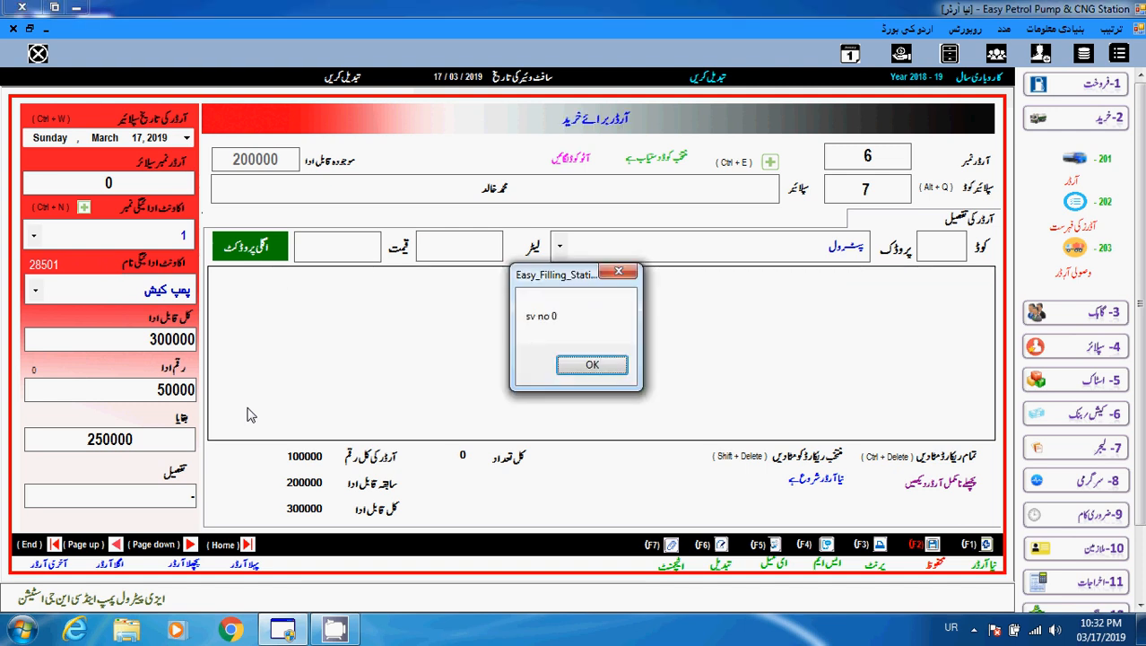
pyautogui.press('Return')
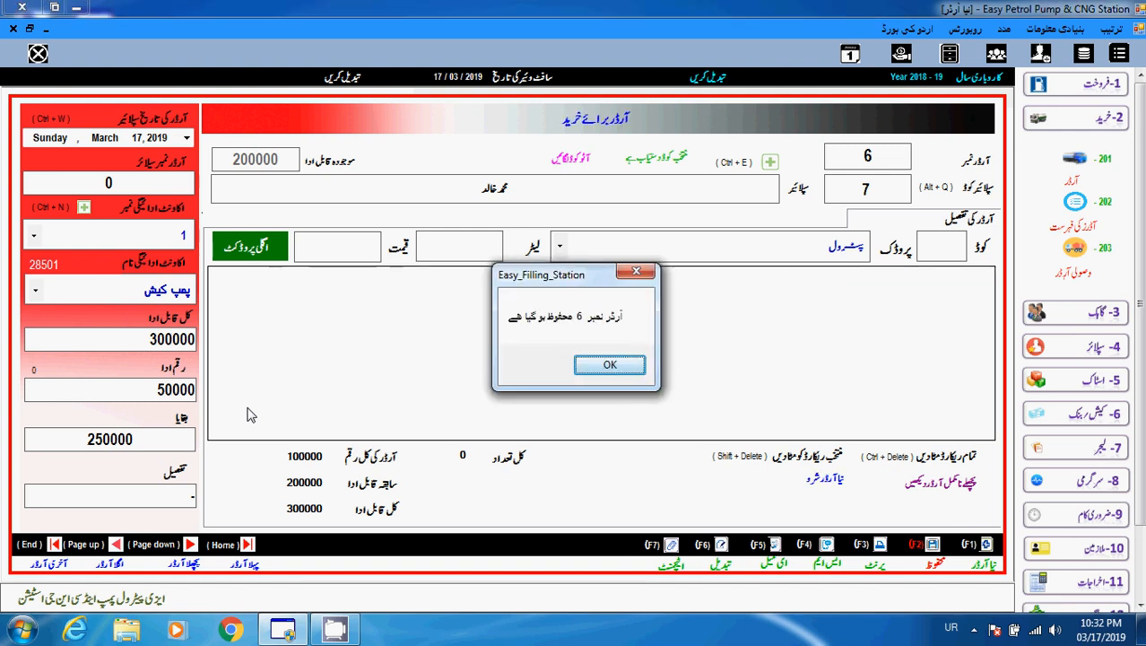
pyautogui.press('Return')
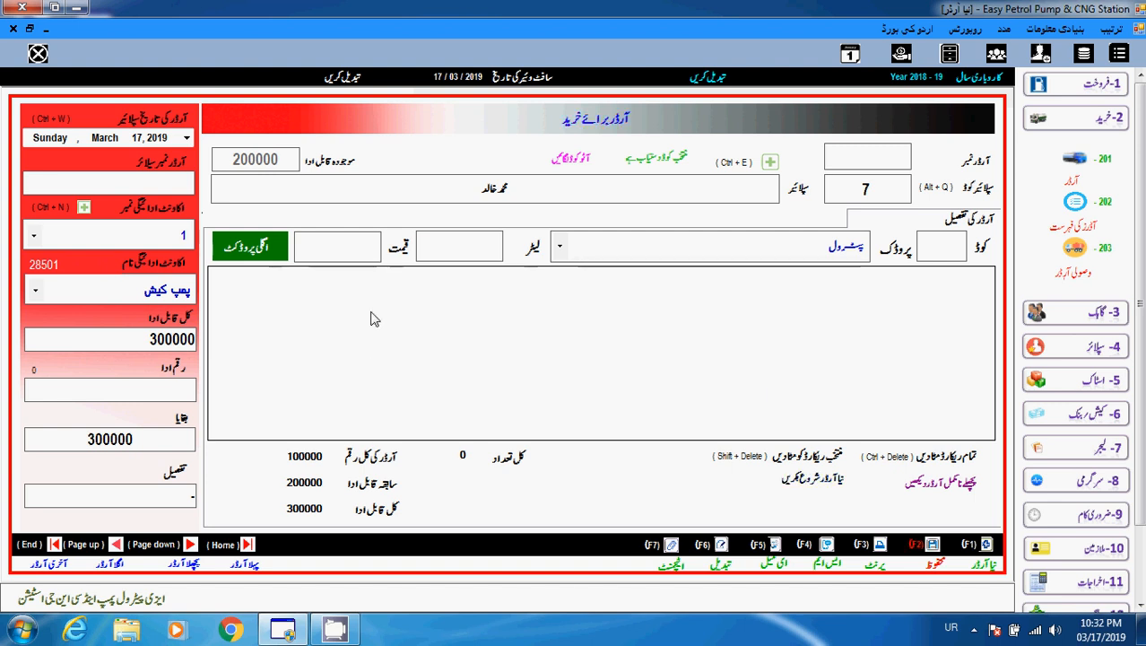
# Reopen the supplier ledger, switch input to English, and load supplier code 7.
pyautogui.click(1107, 357)
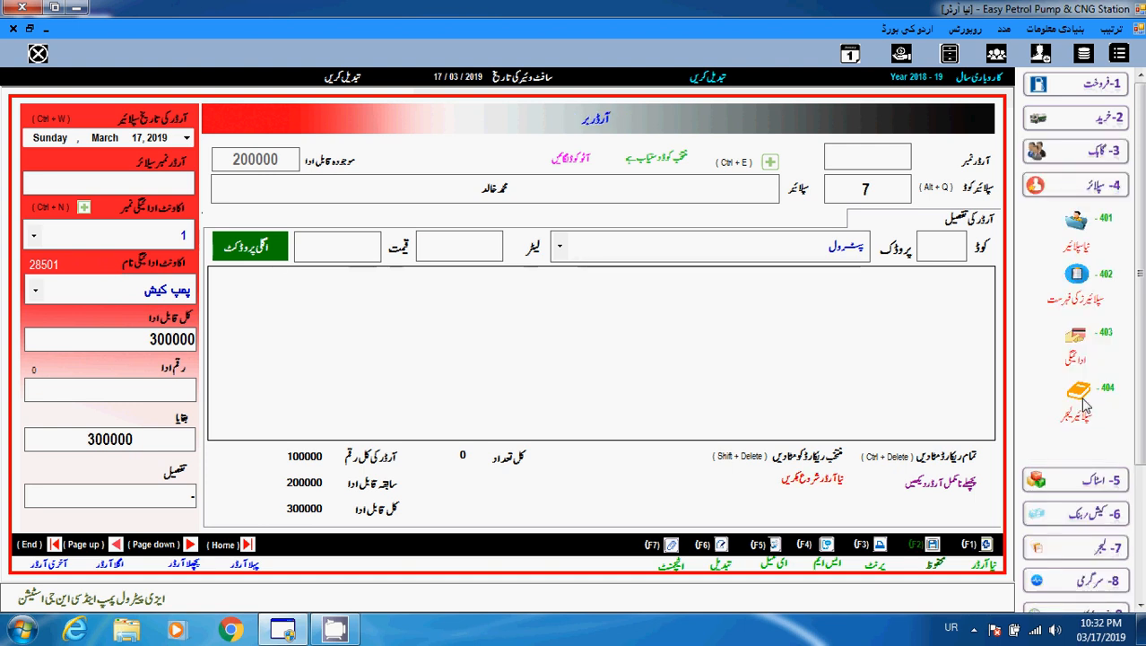
pyautogui.click(1083, 401)
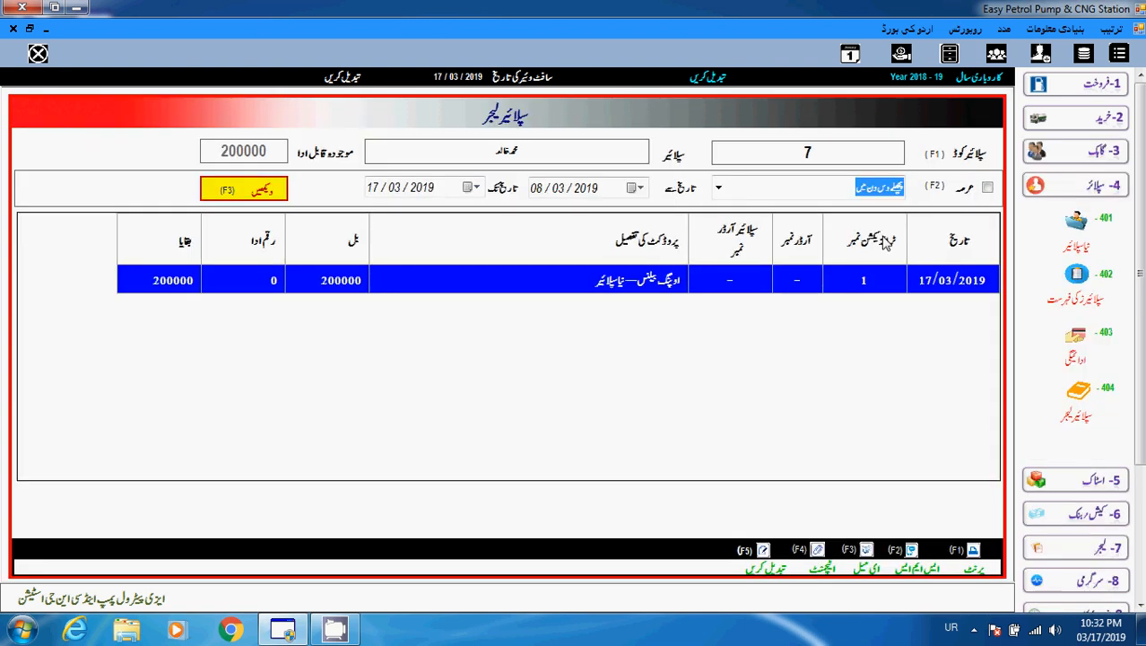
pyautogui.click(841, 161)
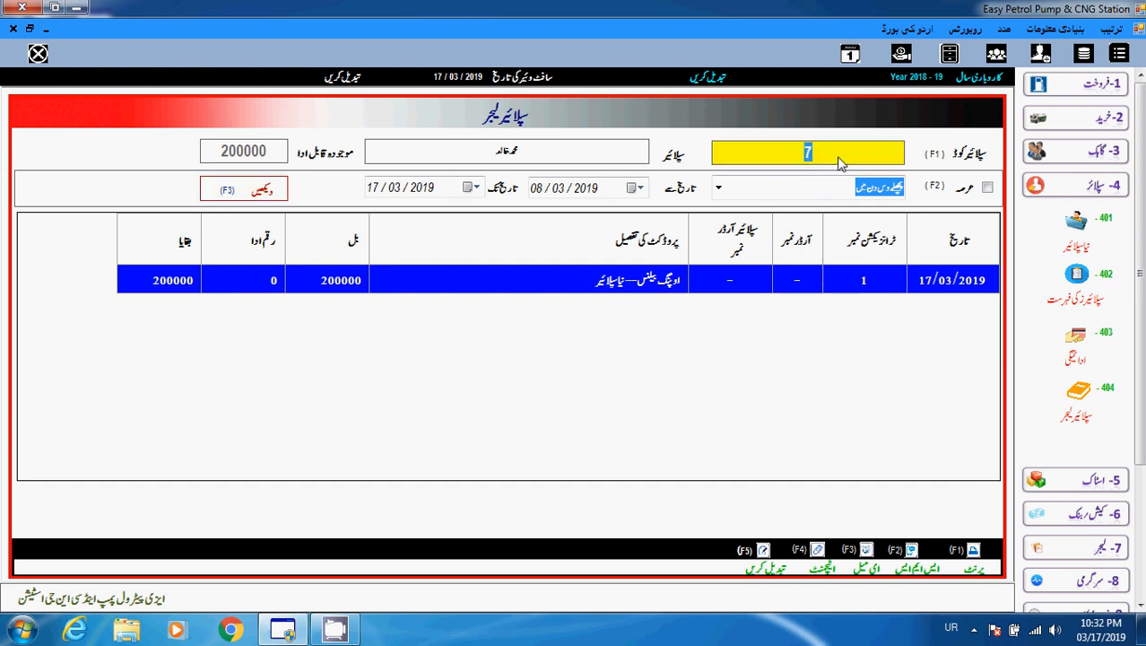
pyautogui.press('BackSpace')
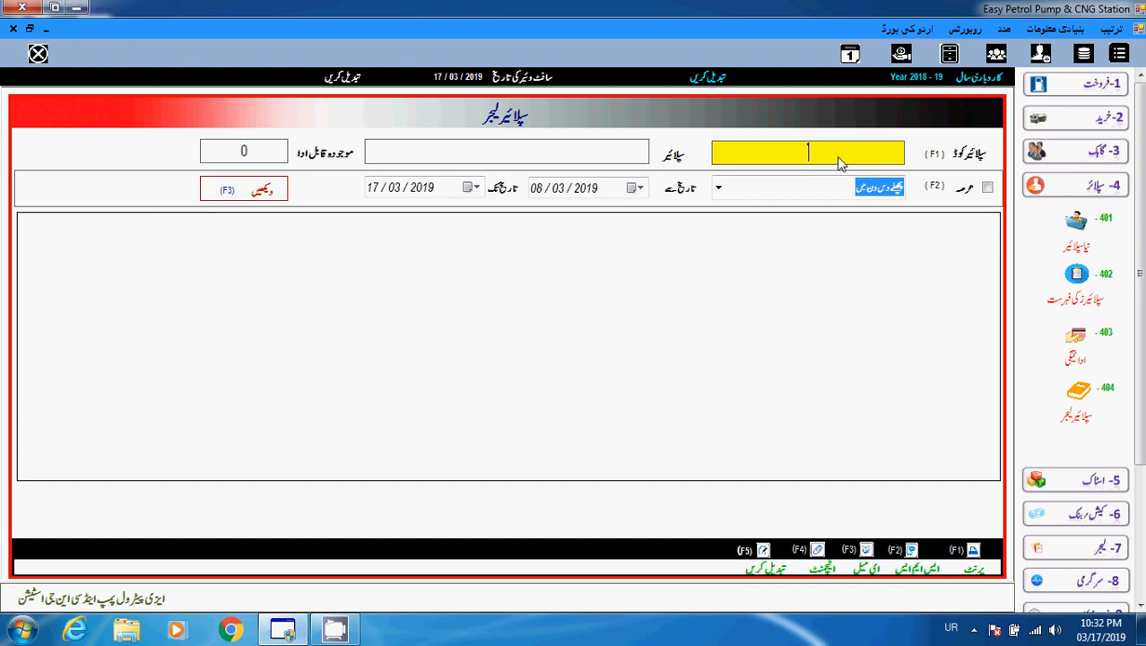
pyautogui.click(951, 628)
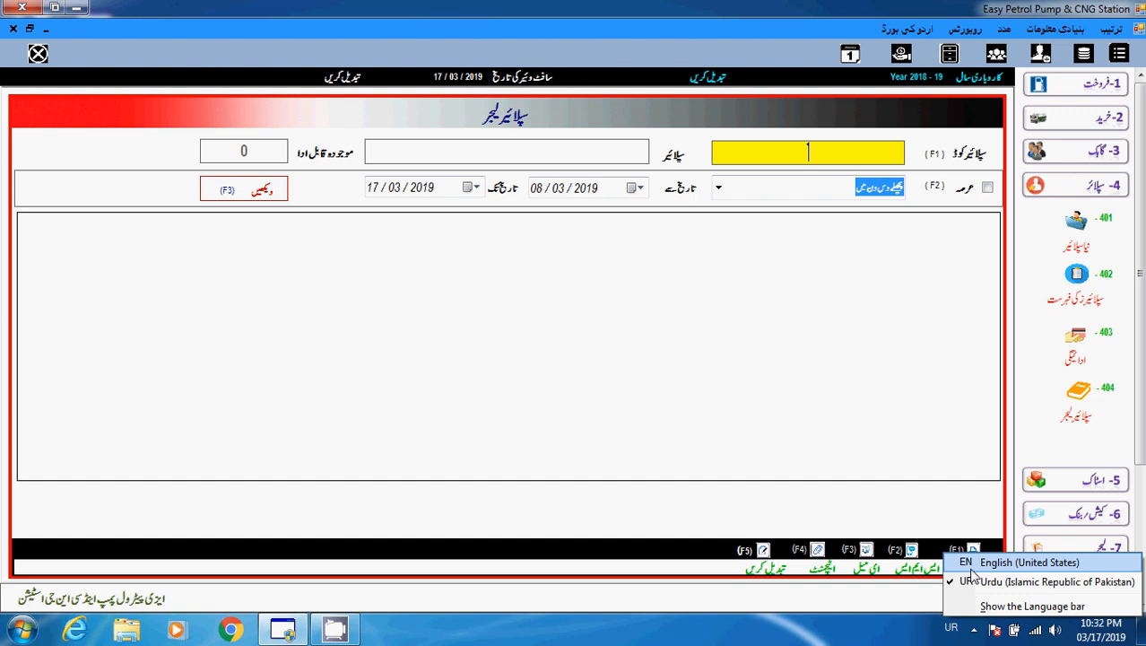
pyautogui.click(996, 562)
pyautogui.write('7')
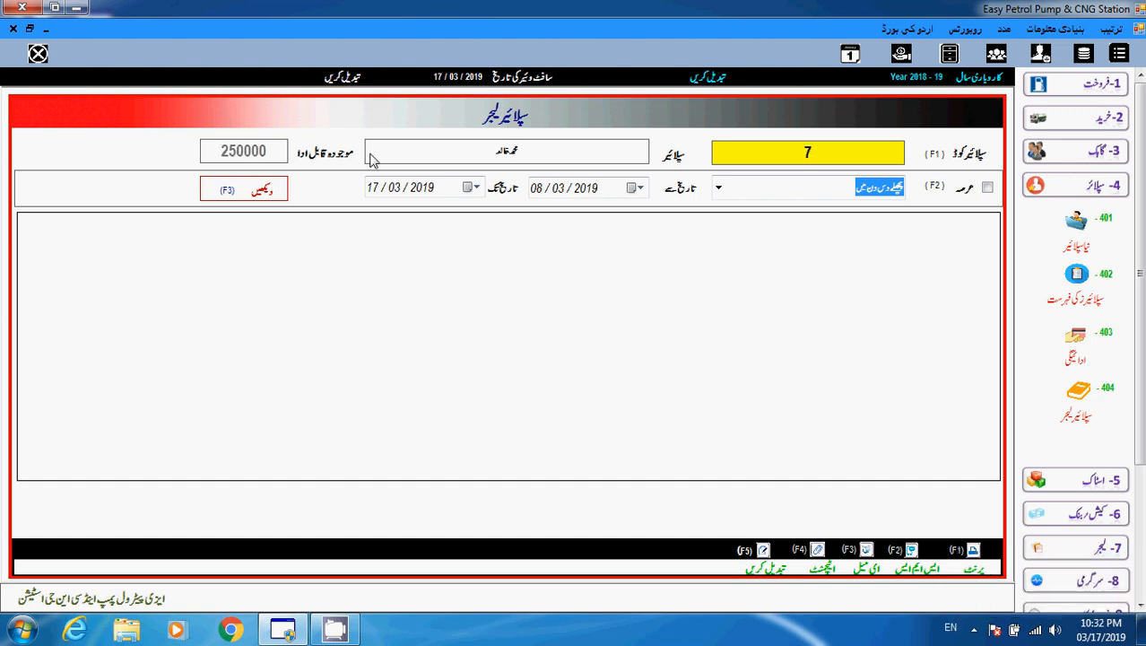
pyautogui.click(268, 192)
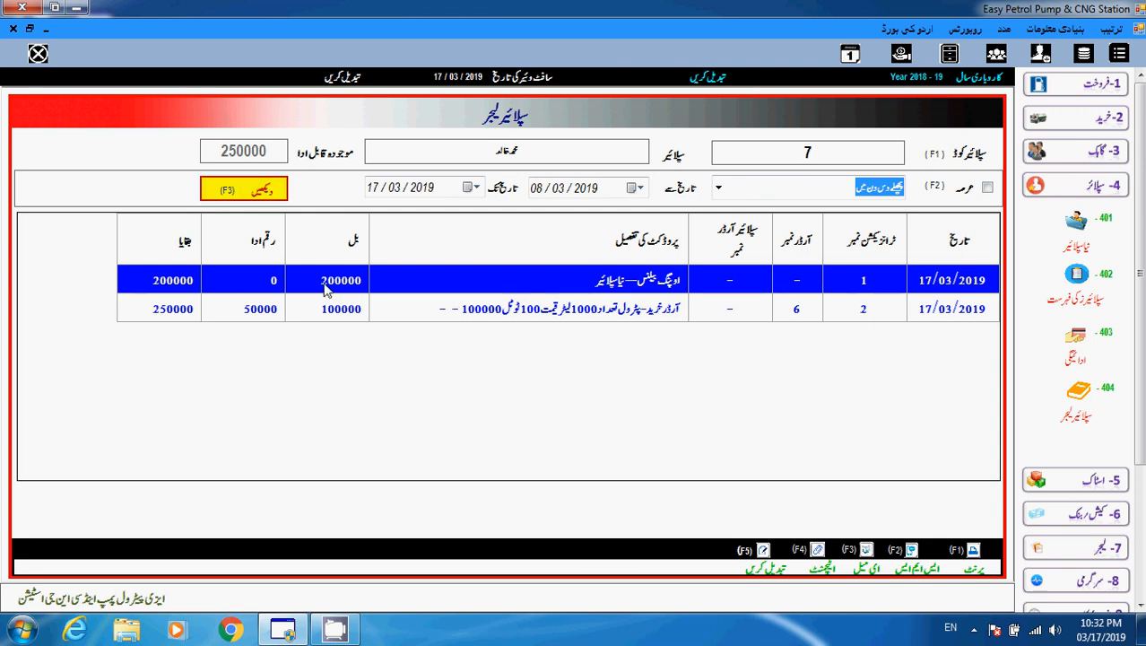
# Check the opening balance and order 6 rows, viewing the 250000 balance in words.
pyautogui.click(340, 310)
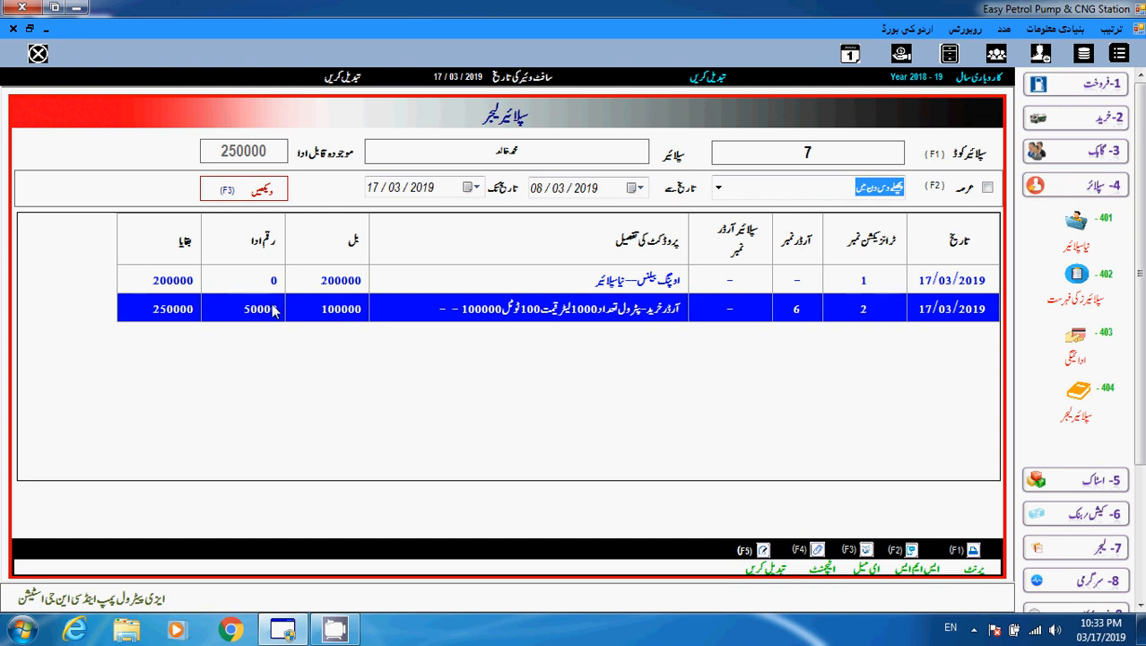
pyautogui.click(329, 278)
pyautogui.press('Down')
pyautogui.doubleClick(163, 314)
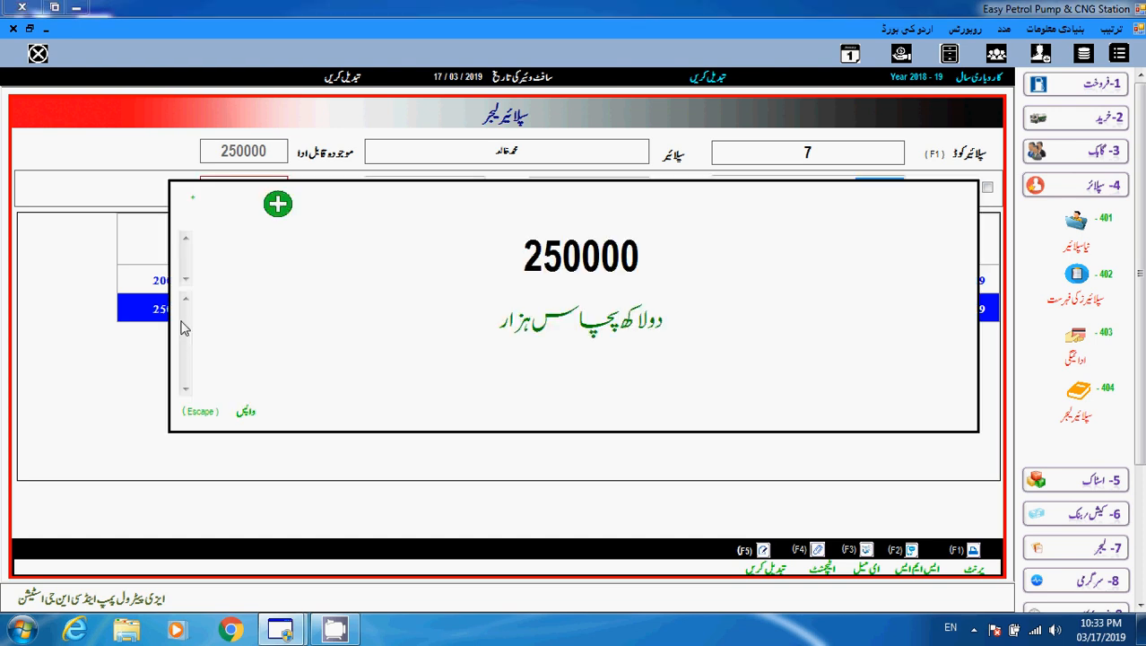
pyautogui.click(246, 413)
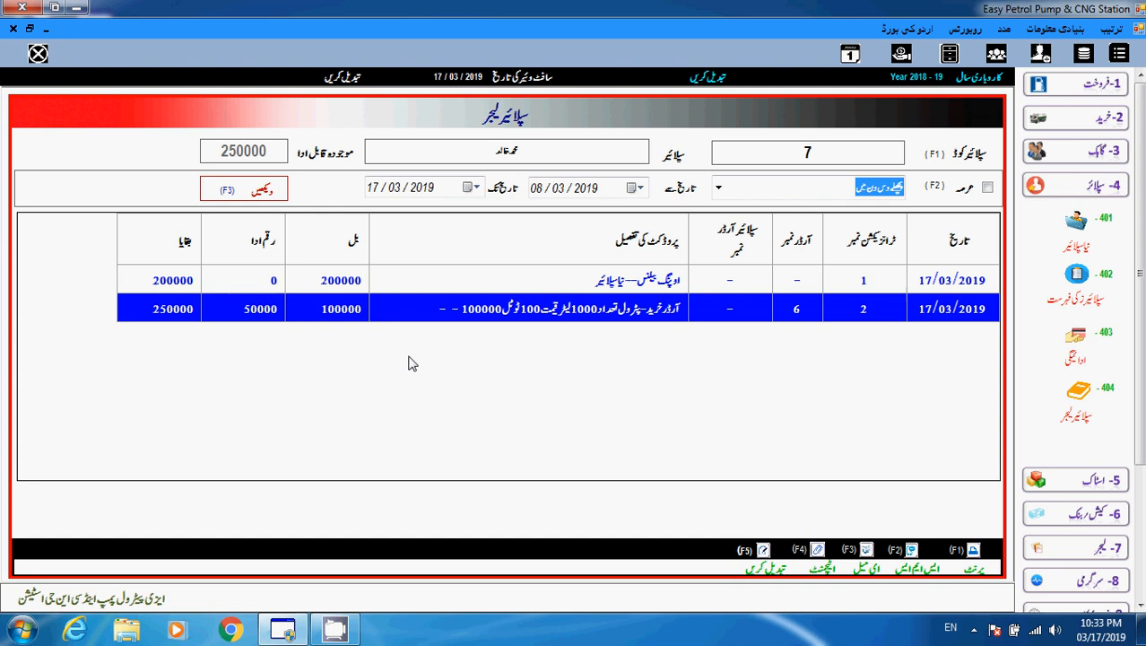
# Save a 150000 payment to supplier 7 from account 1, leaving 100000 owed.
pyautogui.click(1076, 357)
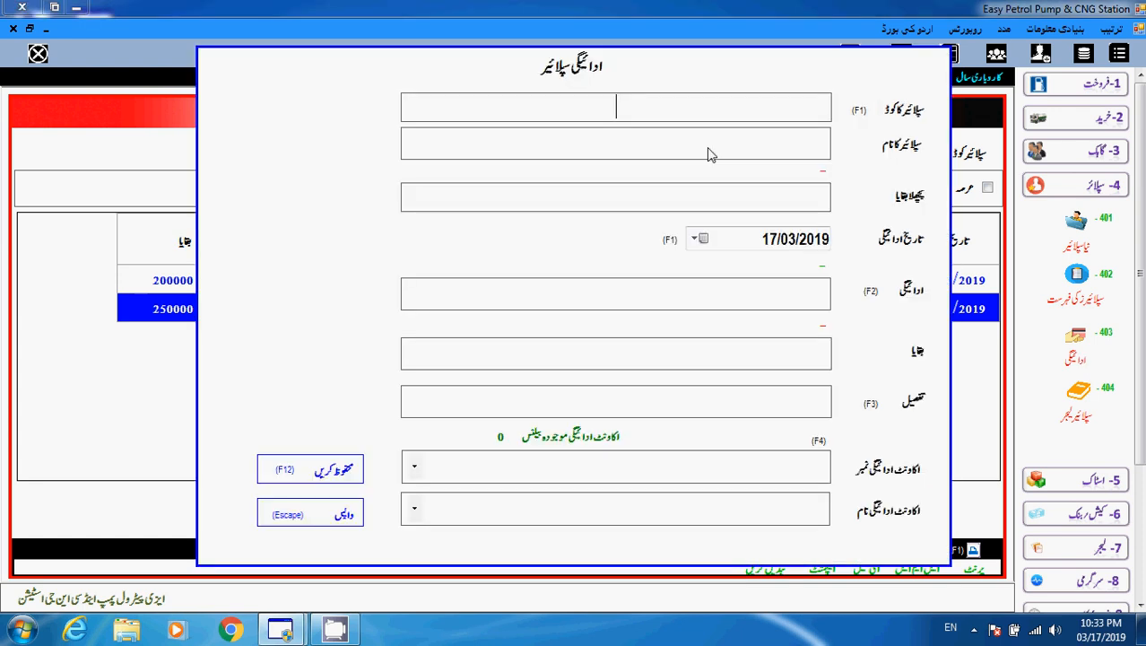
pyautogui.write('7')
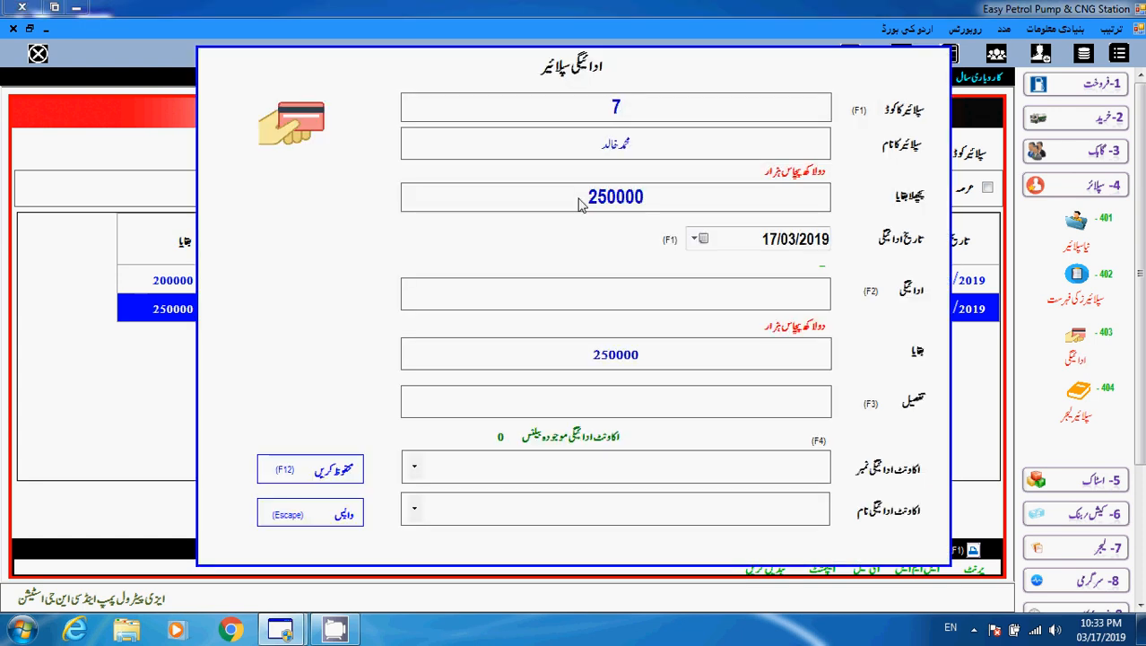
pyautogui.moveTo(578, 204); pyautogui.dragTo(654, 202)
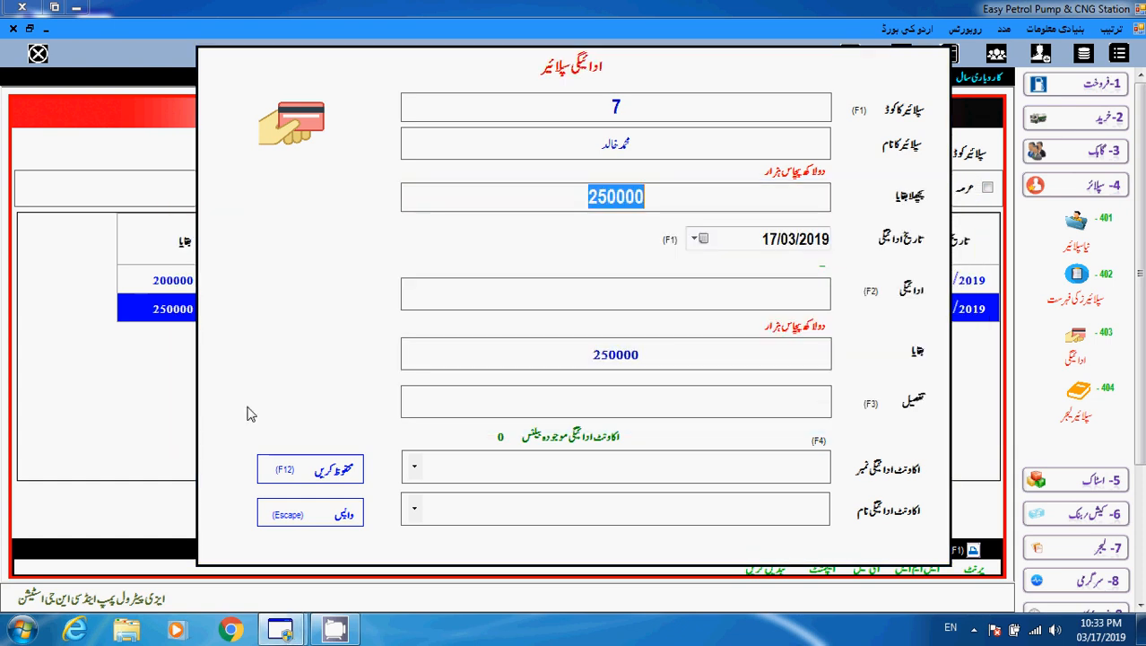
pyautogui.click(648, 305)
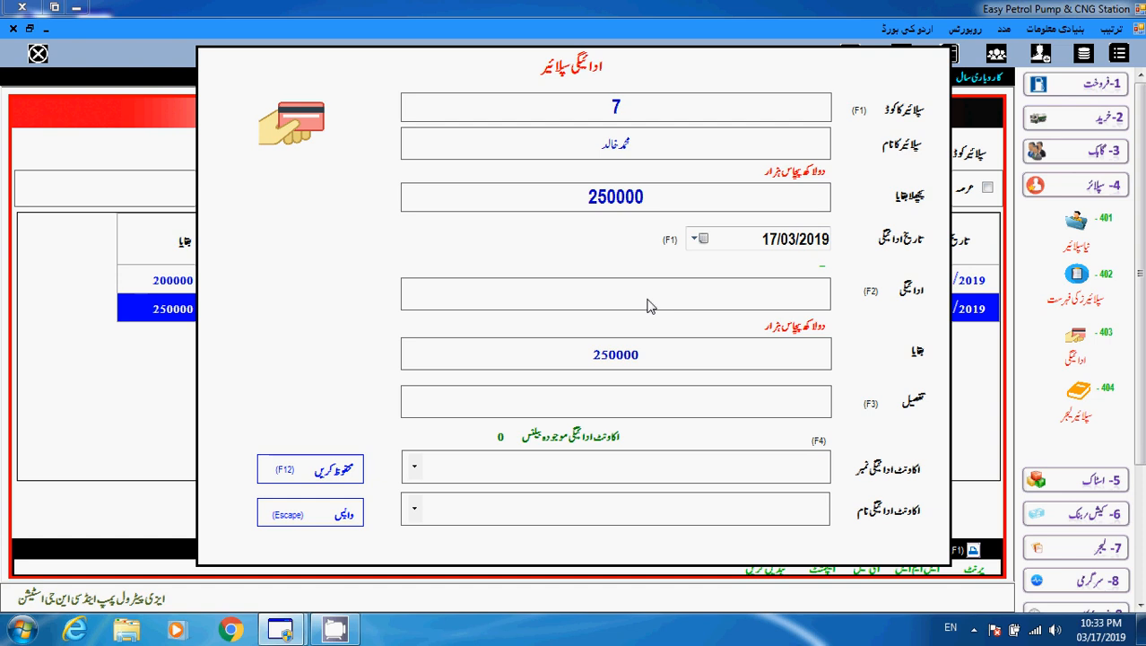
pyautogui.write('150000')
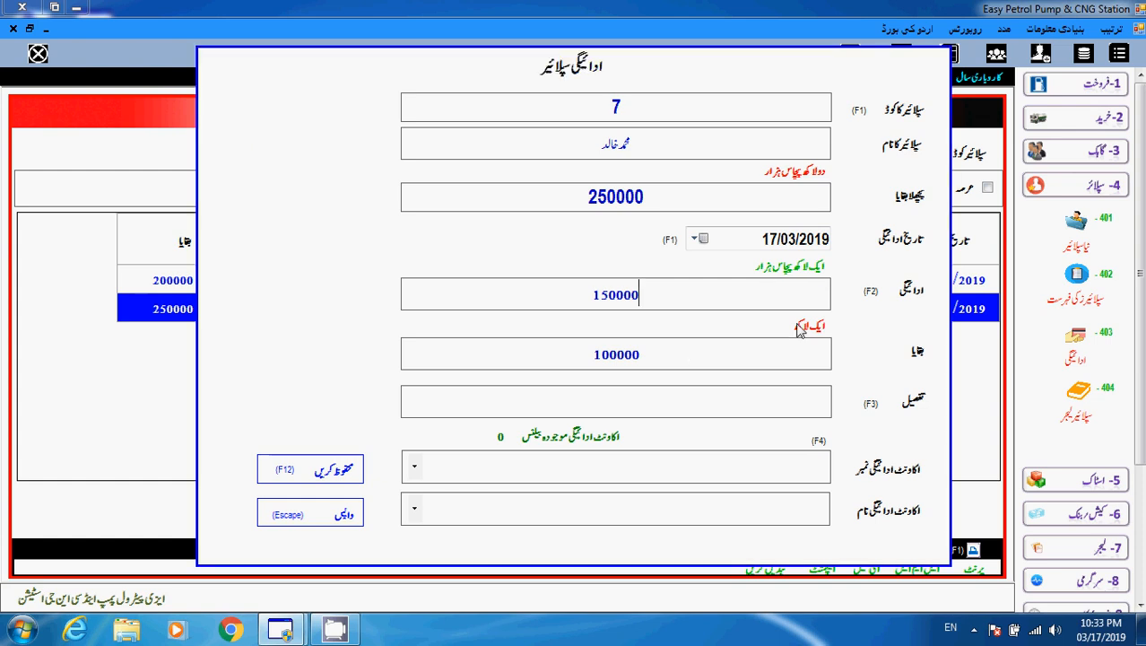
pyautogui.press('Return')
pyautogui.press('Return')
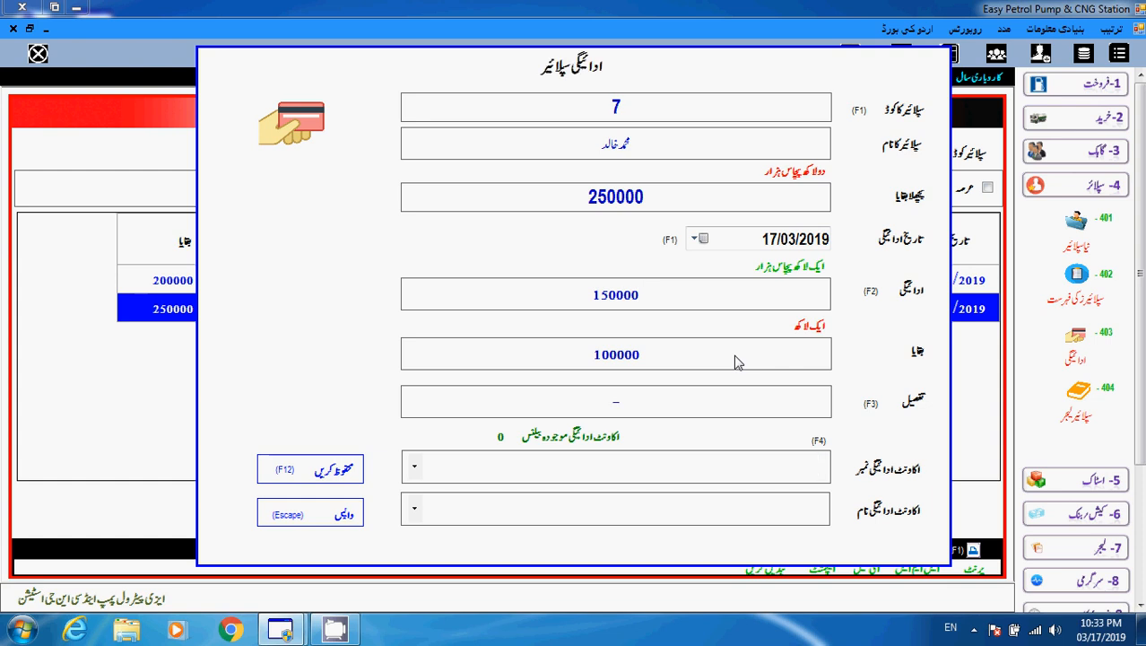
pyautogui.write('1')
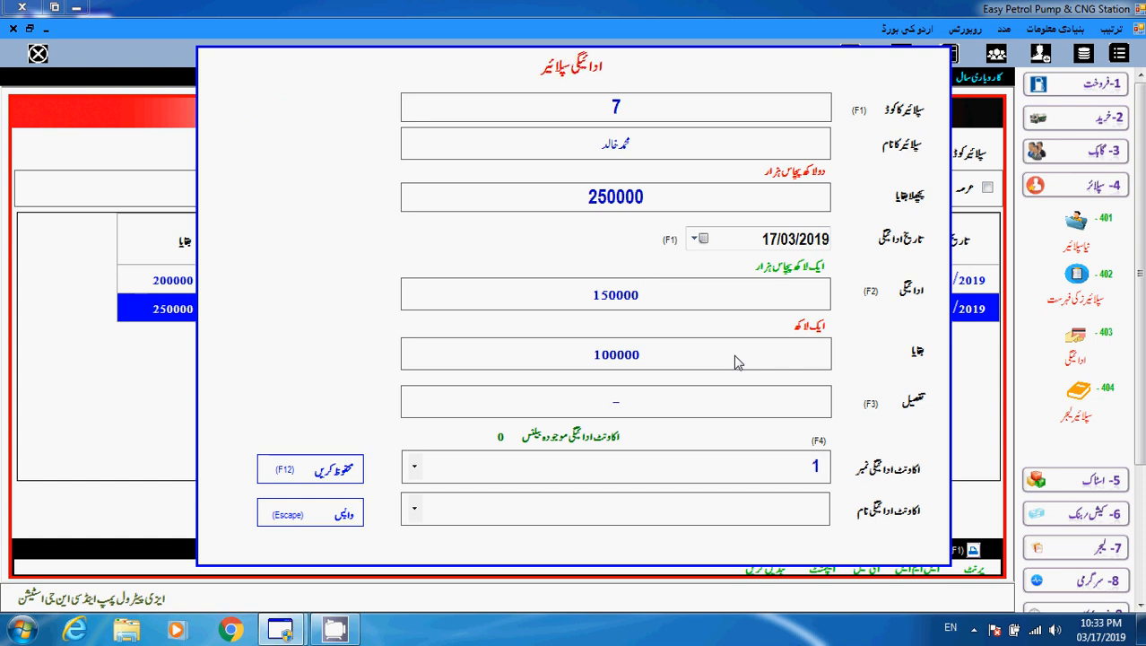
pyautogui.press('Return')
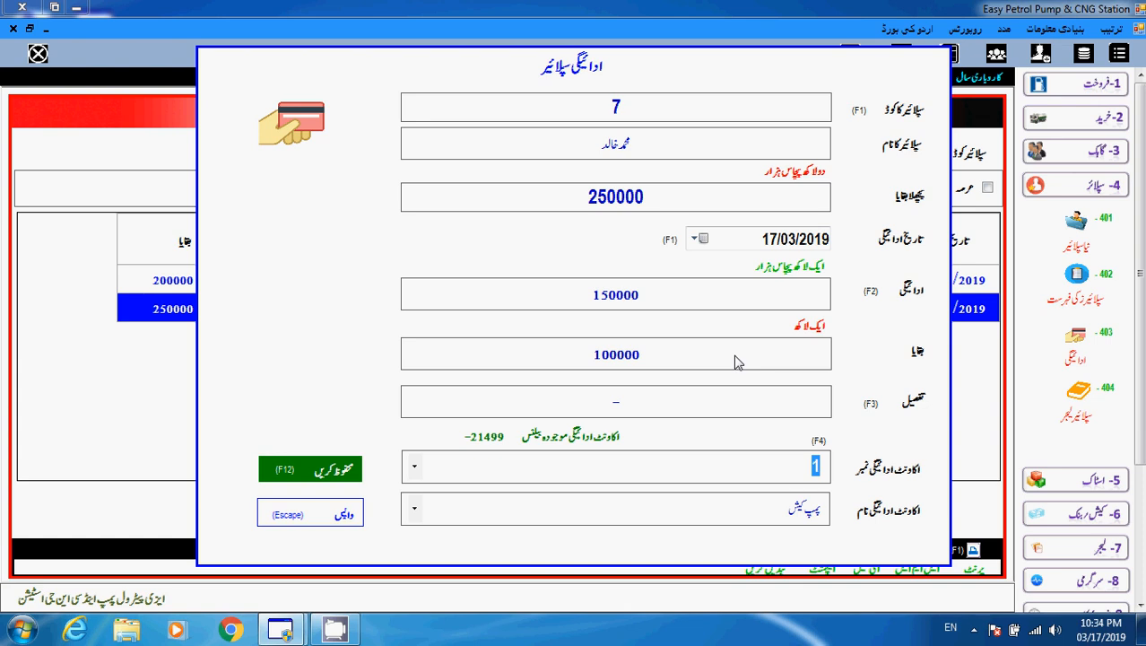
pyautogui.press('F12')
pyautogui.press('Return')
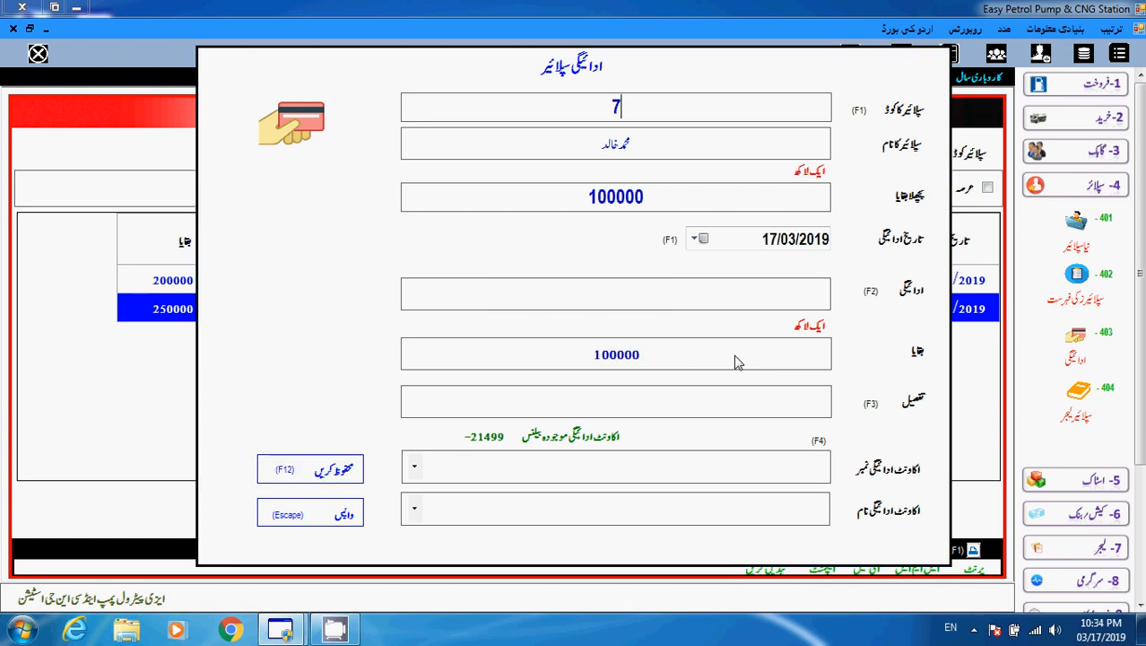
pyautogui.press('Escape')
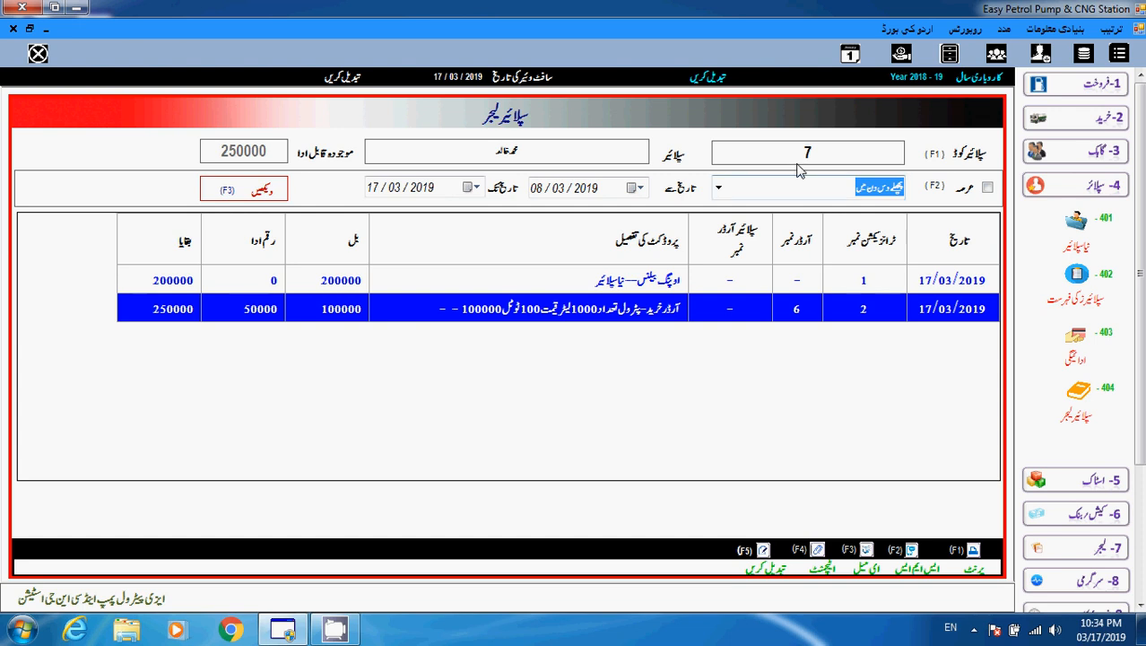
# Reload supplier 7's ledger and view the 100000 closing balance written in words.
pyautogui.click(821, 155)
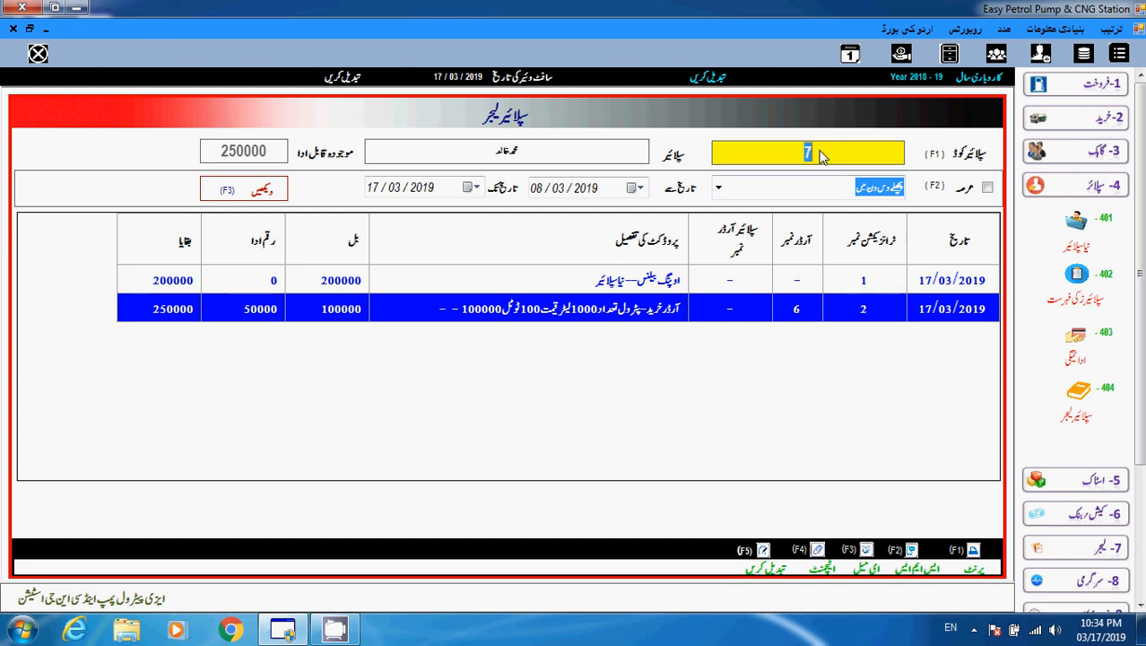
pyautogui.press('BackSpace')
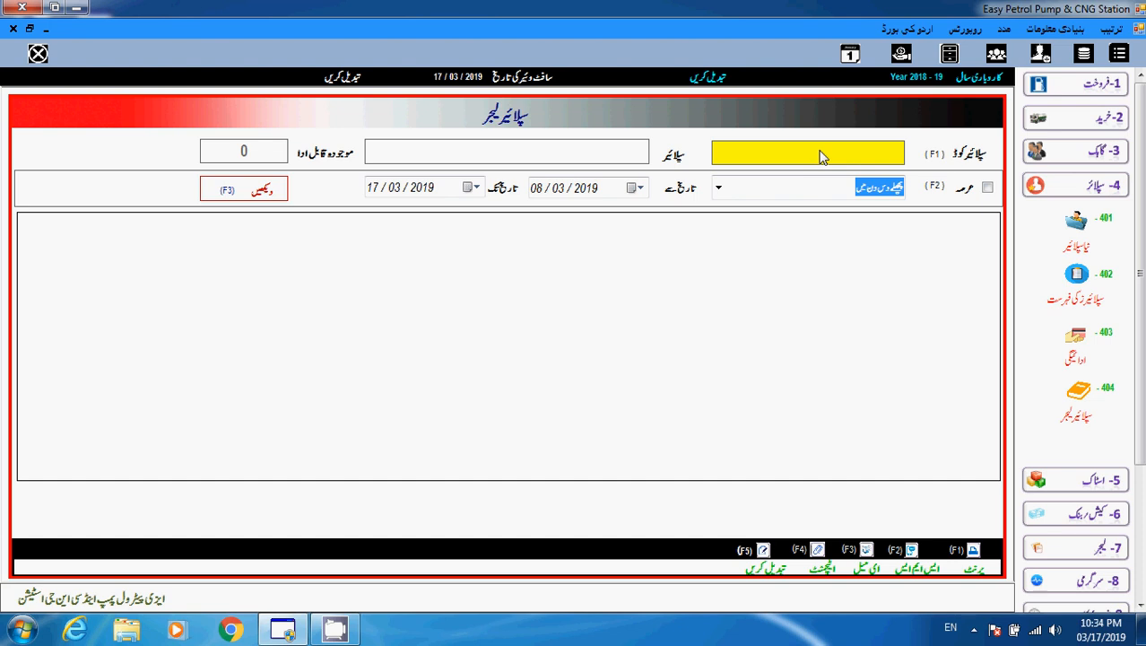
pyautogui.write('7')
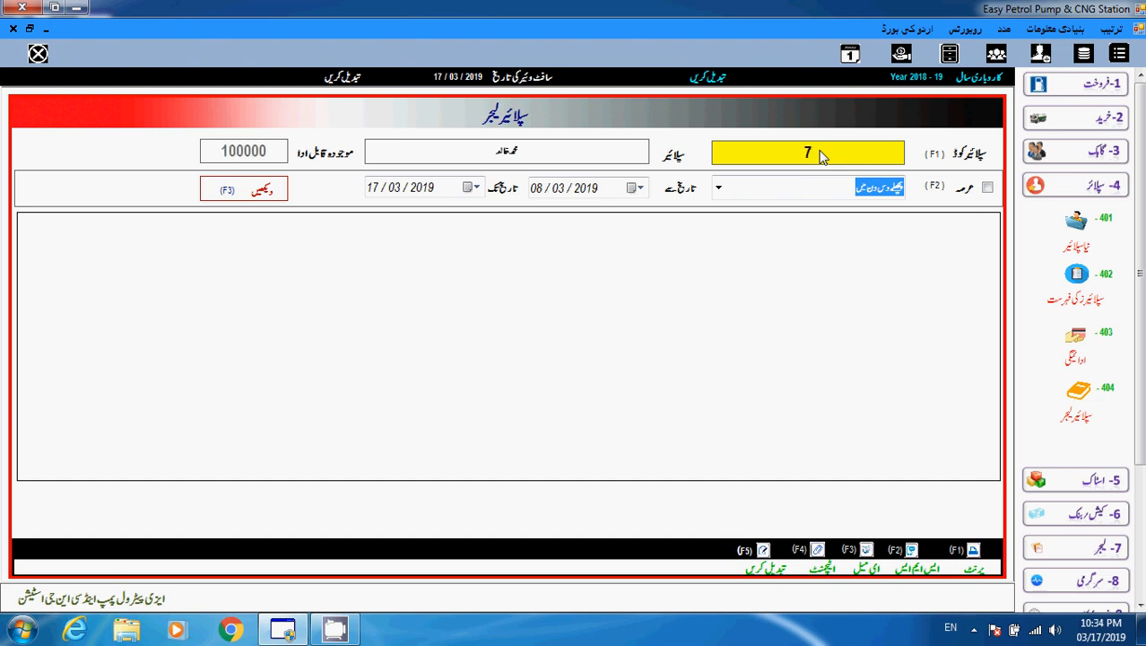
pyautogui.click(272, 198)
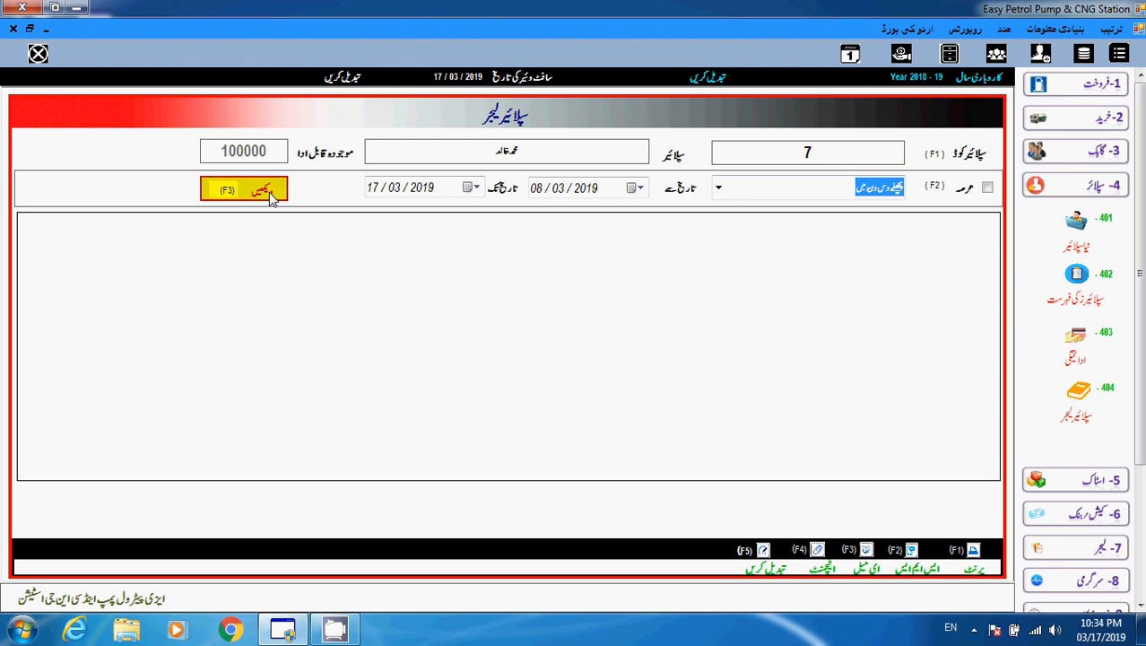
pyautogui.click(172, 345)
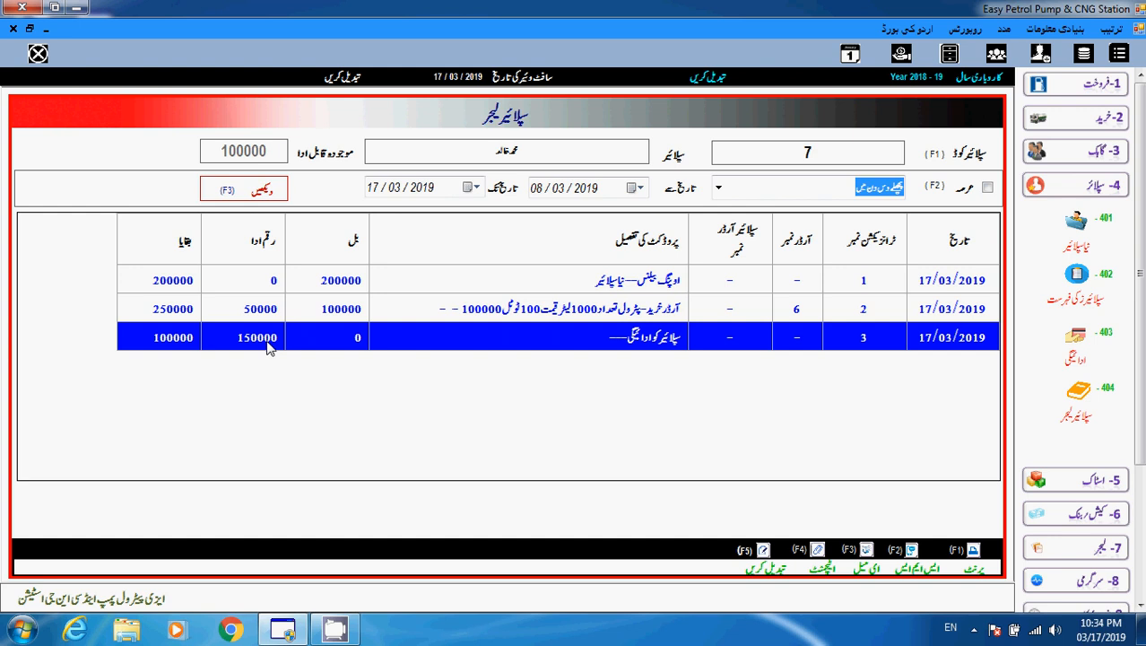
pyautogui.doubleClick(184, 339)
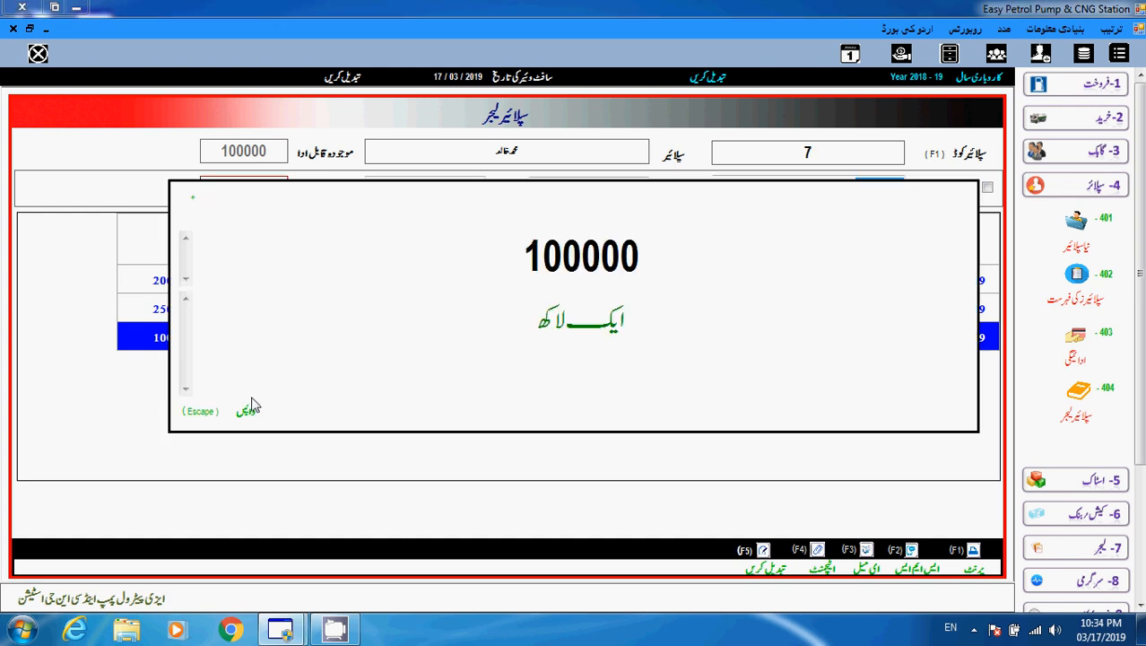
pyautogui.click(248, 409)
# Review the opening balance, purchase order and 150000 payment rows of the ledger.
pyautogui.moveTo(635, 283); pyautogui.dragTo(588, 288)
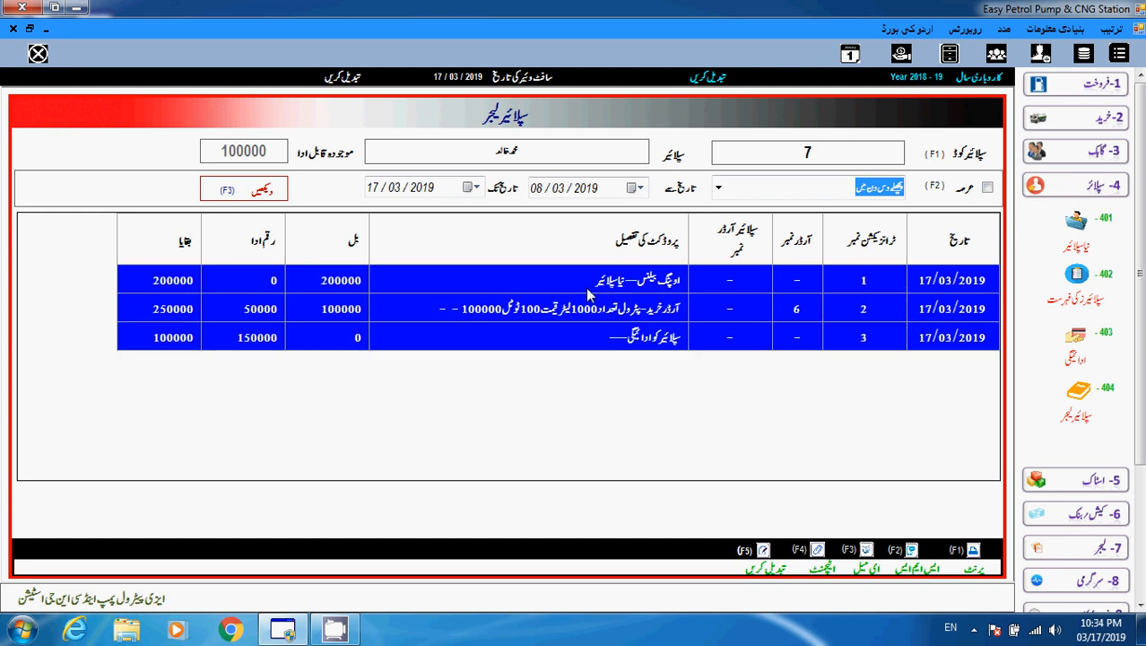
pyautogui.click(584, 282)
pyautogui.click(596, 311)
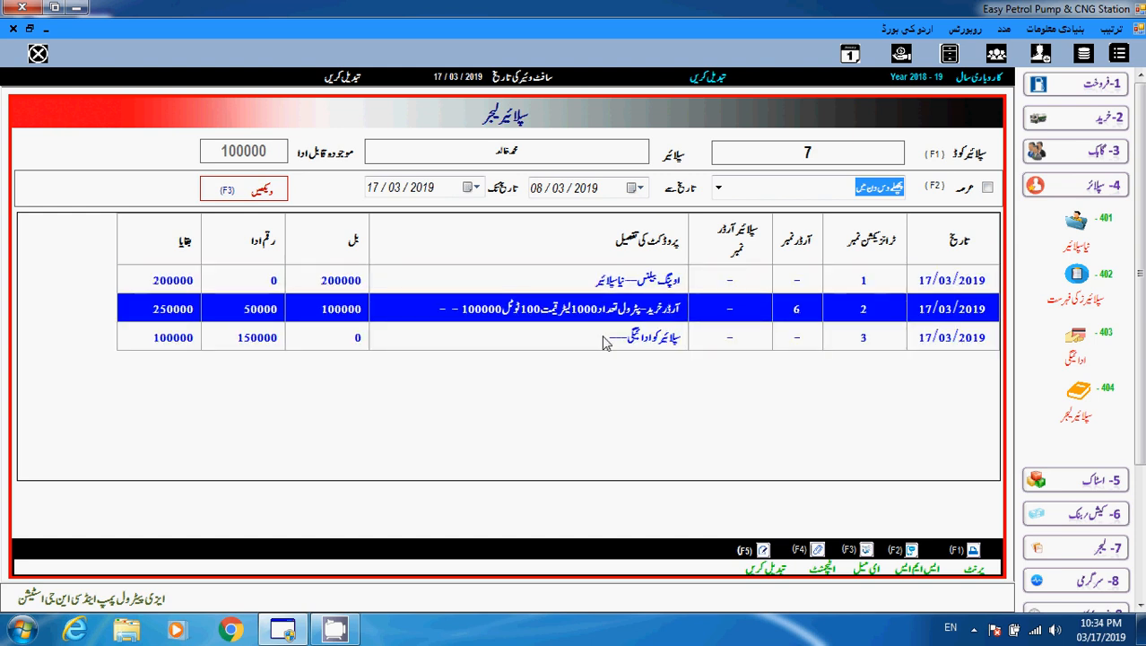
pyautogui.click(605, 340)
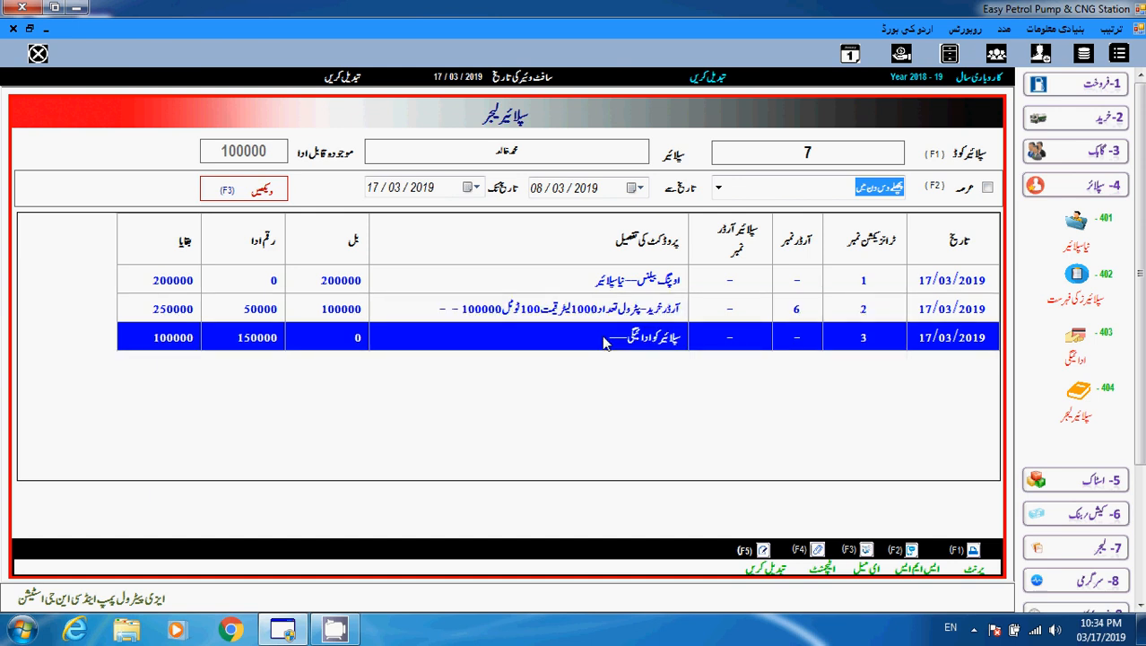
pyautogui.click(600, 282)
pyautogui.click(596, 296)
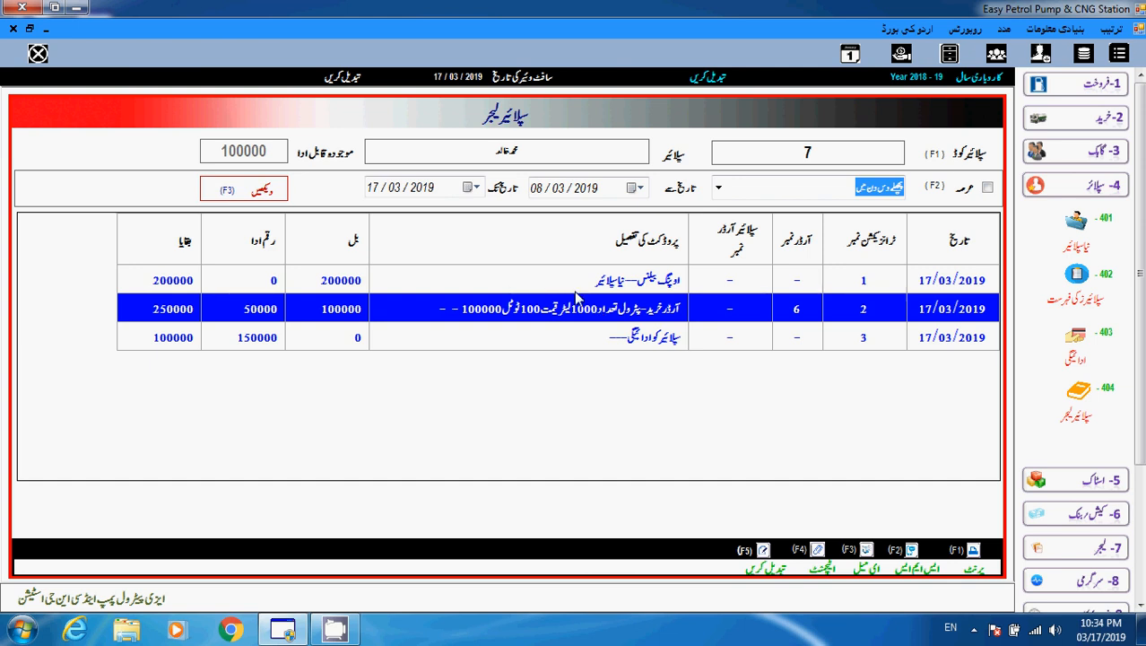
pyautogui.click(325, 284)
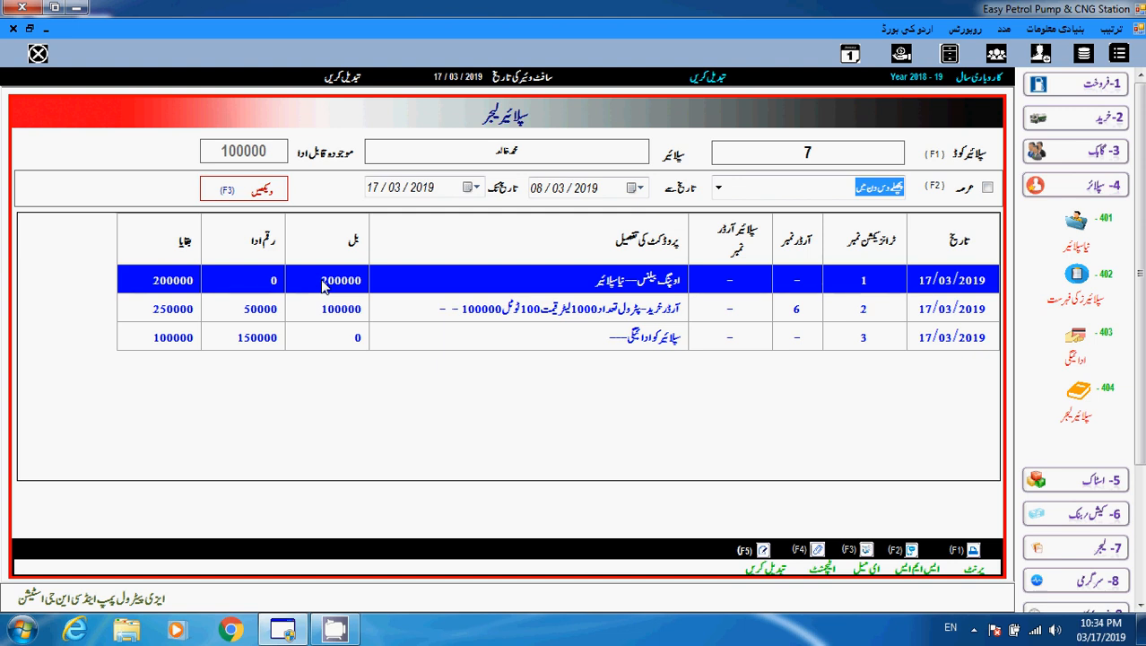
pyautogui.click(348, 306)
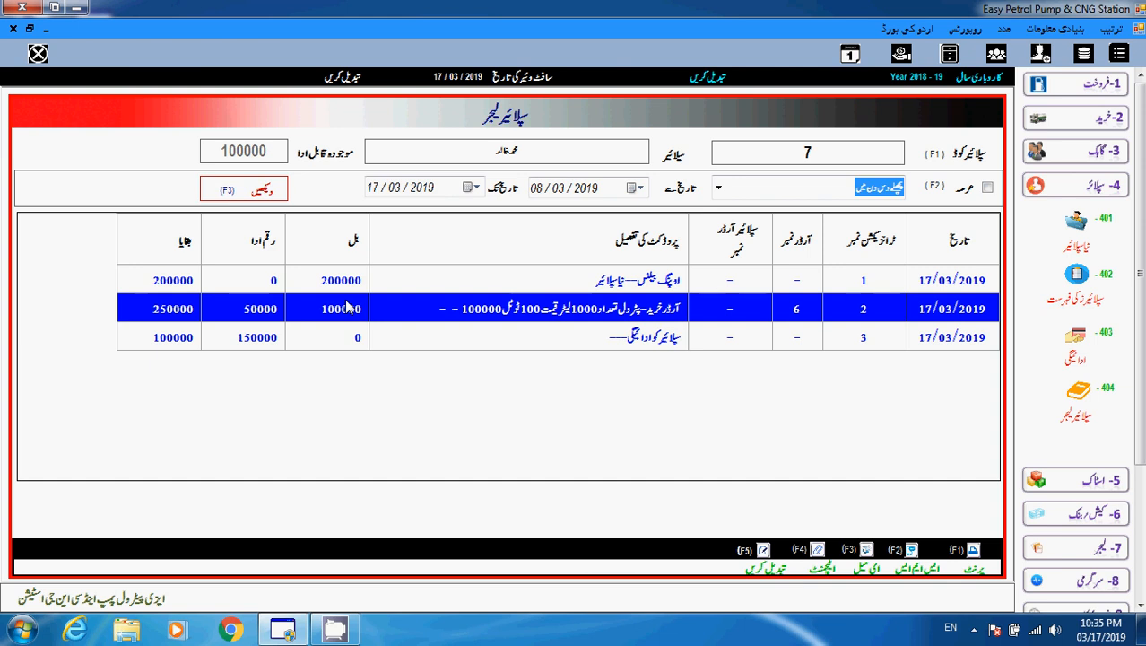
pyautogui.click(349, 337)
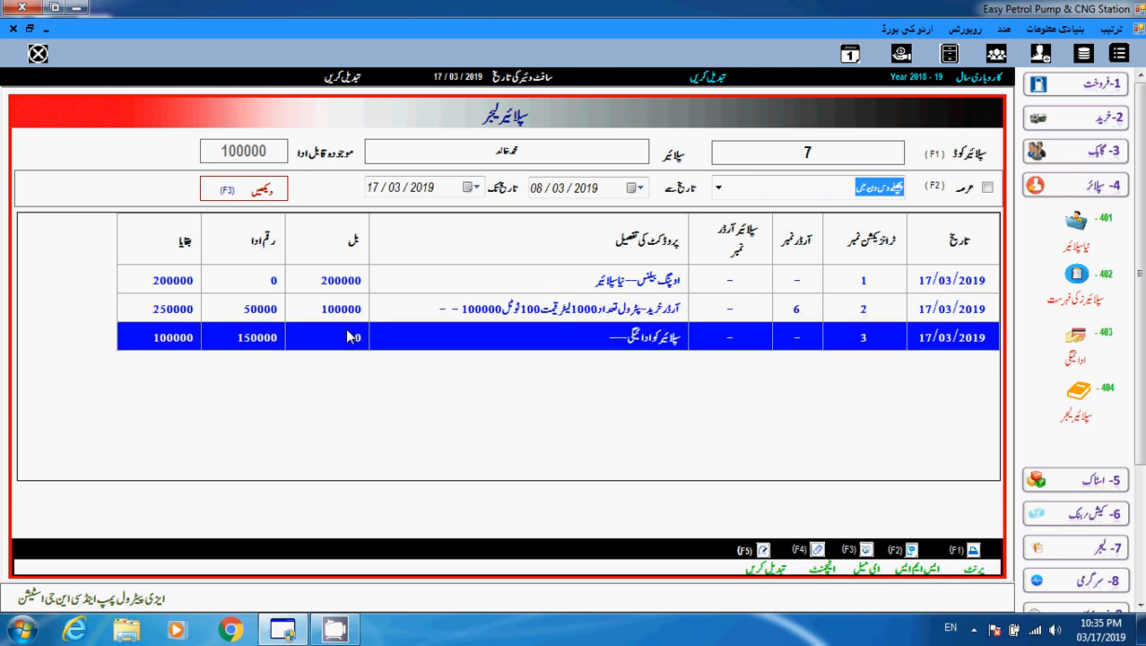
pyautogui.click(350, 281)
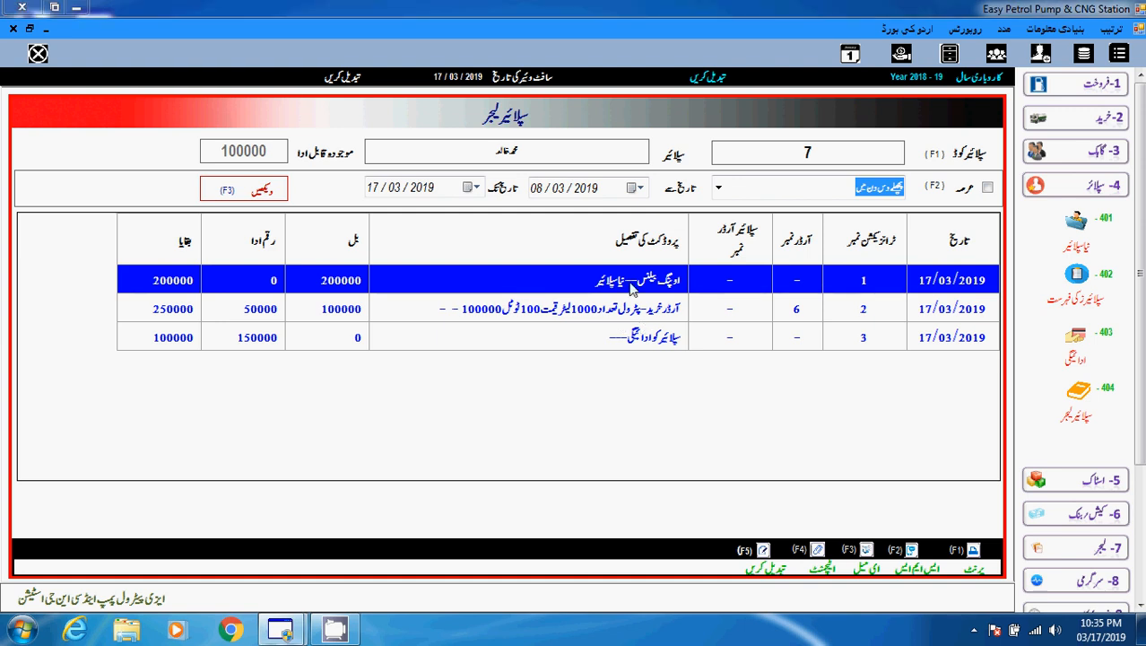
pyautogui.click(280, 633)
# Close the supplier entry form and bring up supplier 7's details for editing.
pyautogui.click(401, 534)
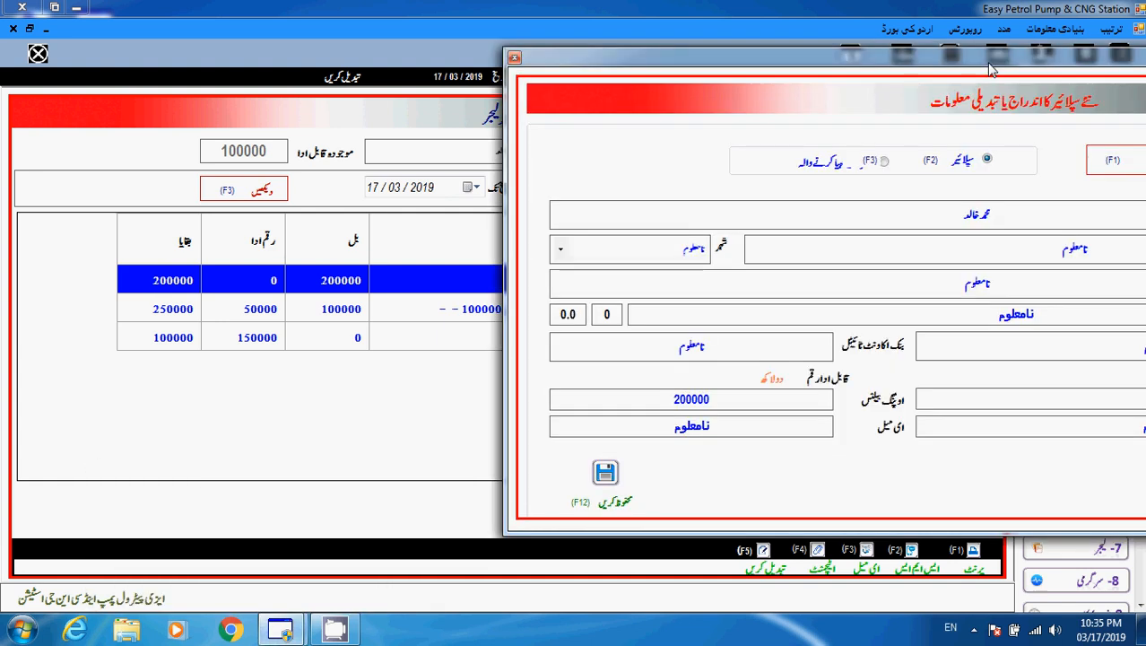
pyautogui.moveTo(992, 70); pyautogui.dragTo(532, 64)
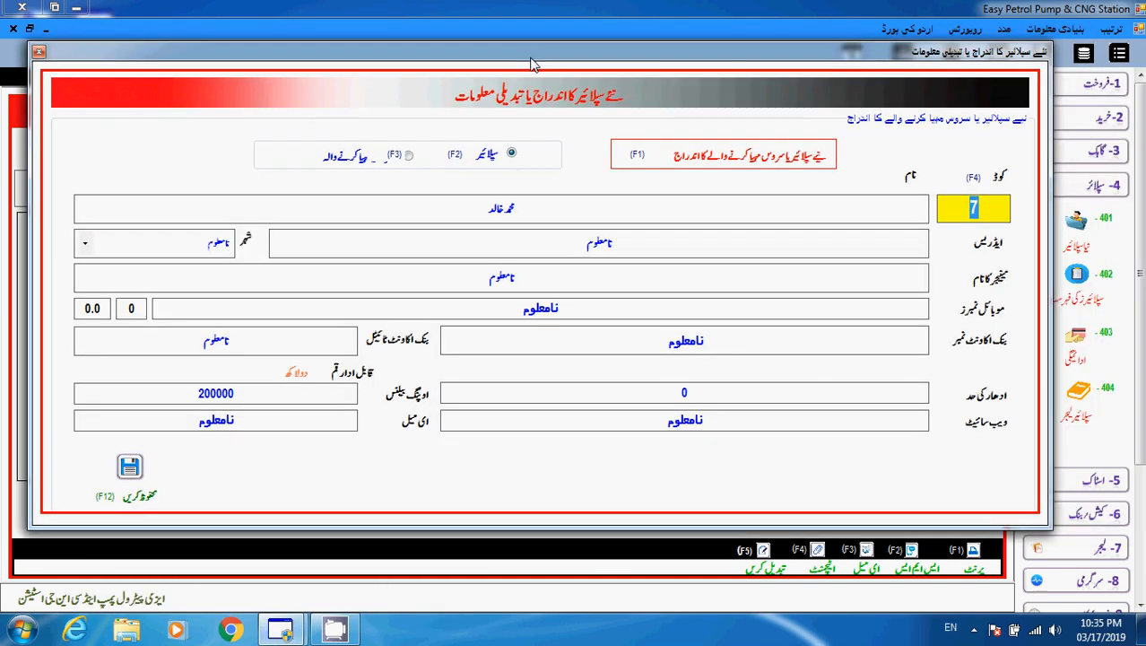
pyautogui.click(40, 52)
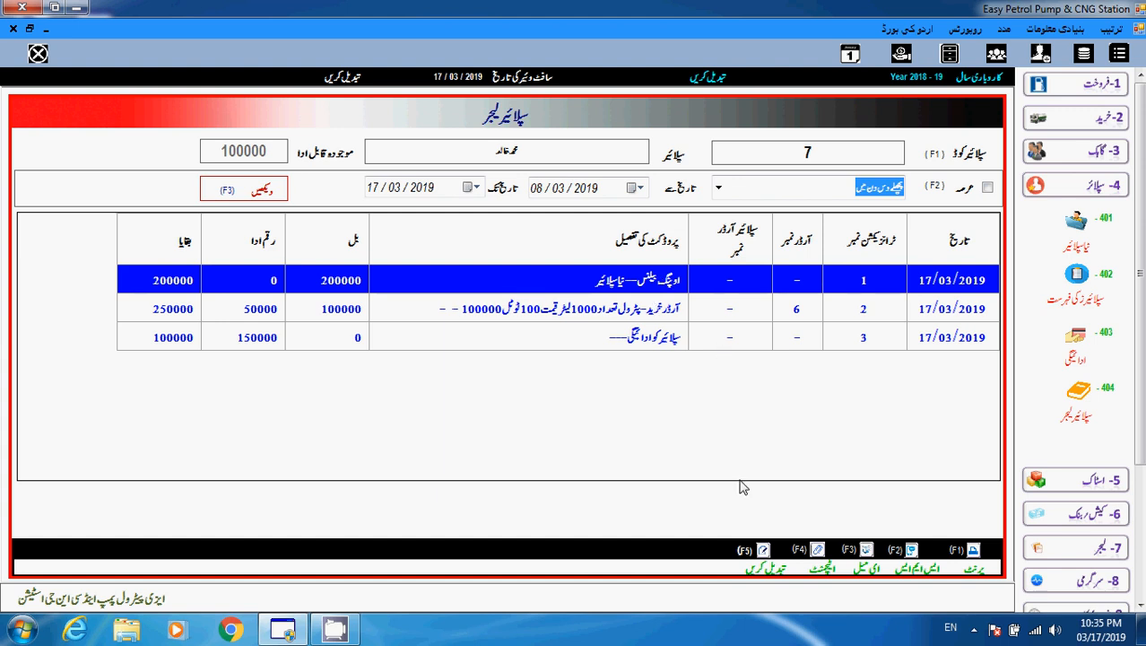
pyautogui.click(764, 550)
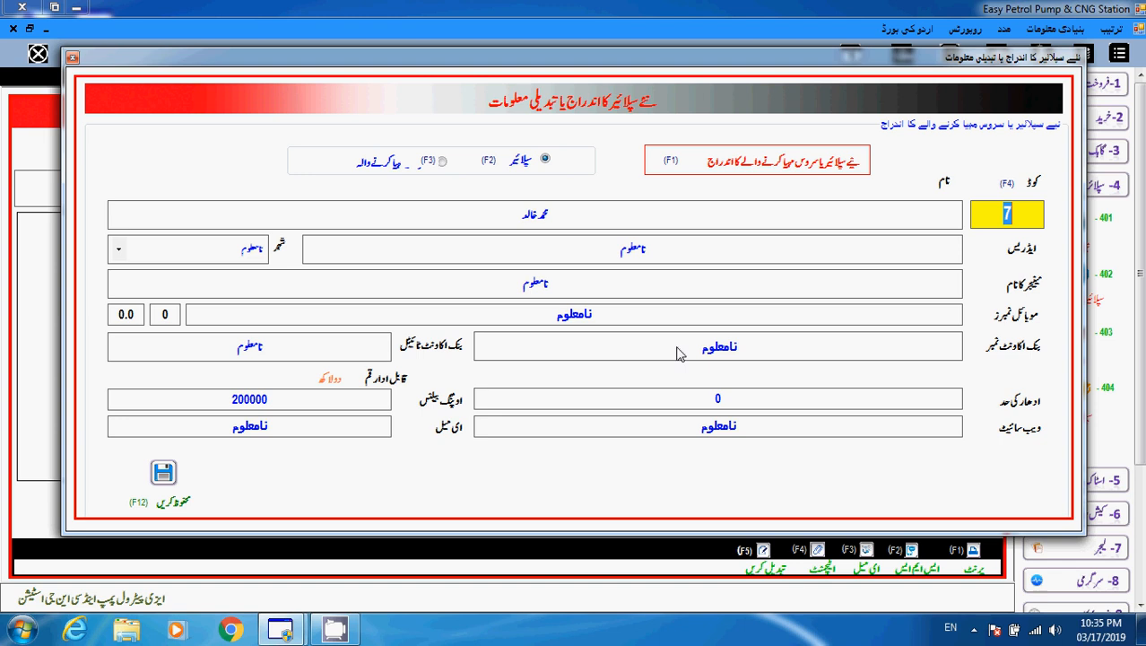
# Replace the 200000 opening balance with 50000, save, and acknowledge the confirmation.
pyautogui.click(226, 404)
pyautogui.moveTo(226, 404); pyautogui.dragTo(296, 413)
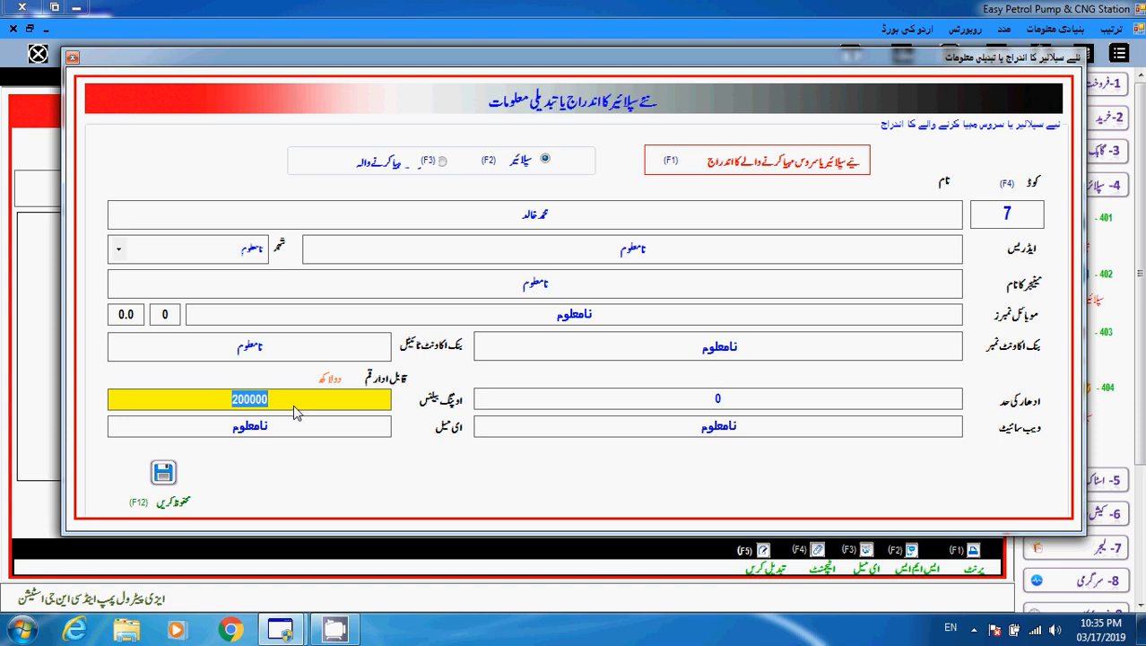
pyautogui.write('50000')
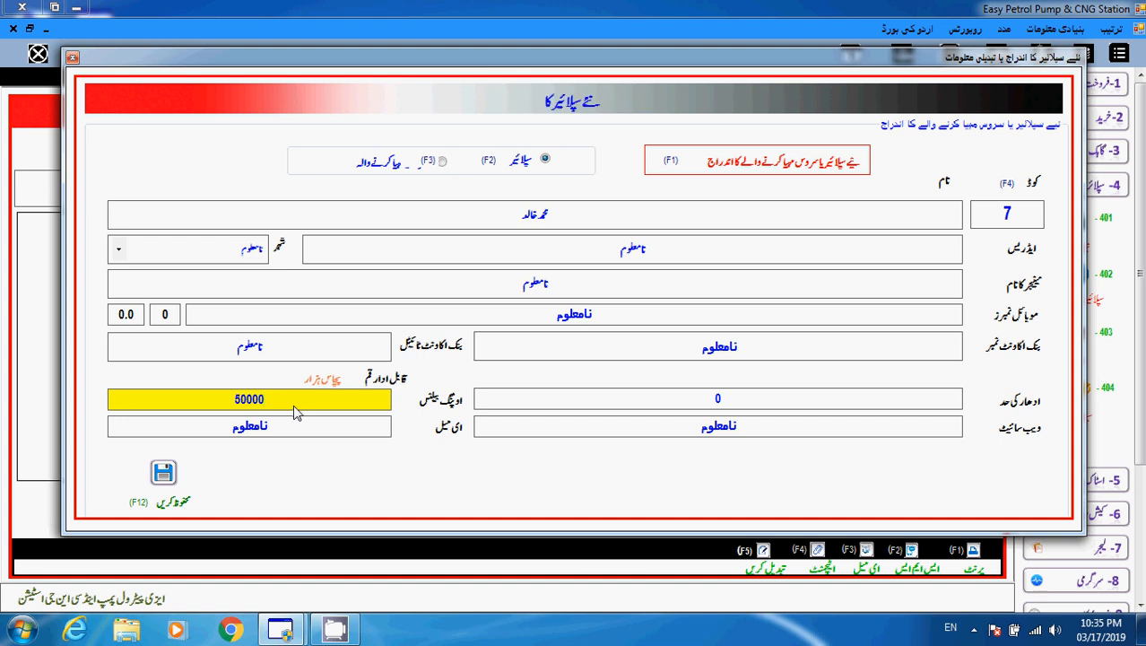
pyautogui.click(163, 473)
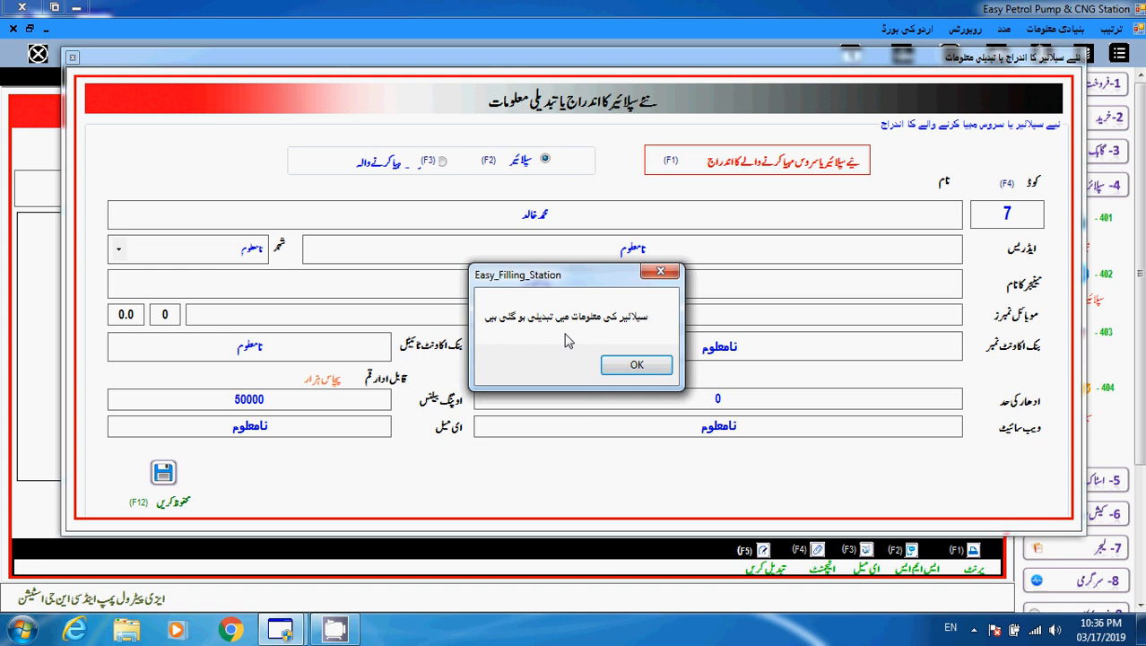
pyautogui.click(625, 366)
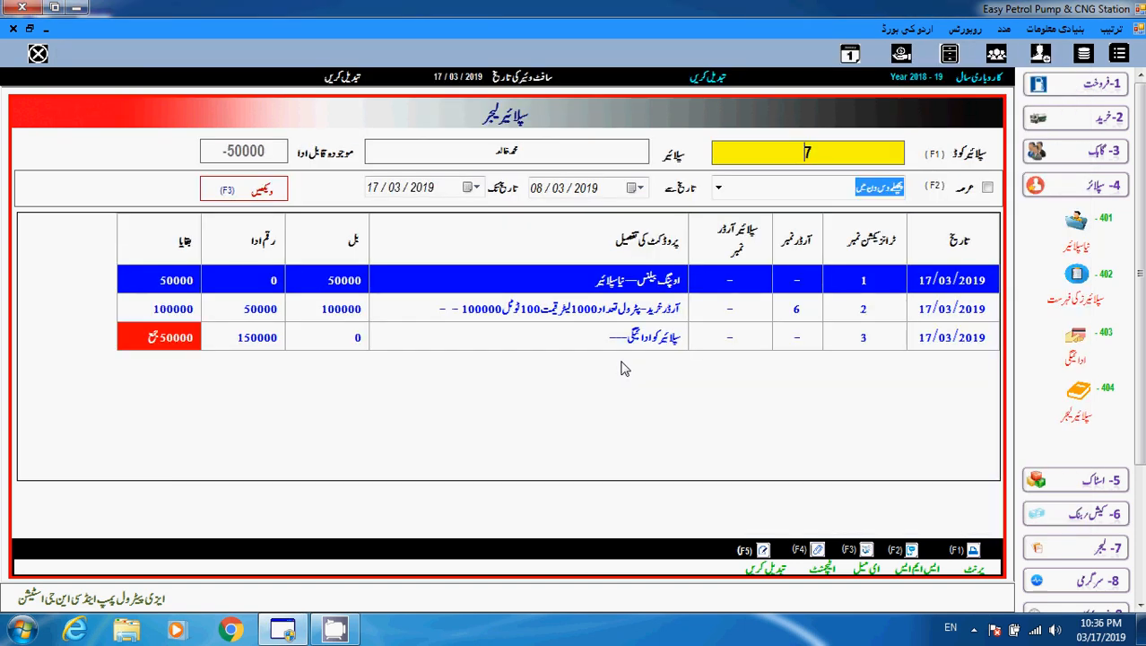
pyautogui.click(358, 282)
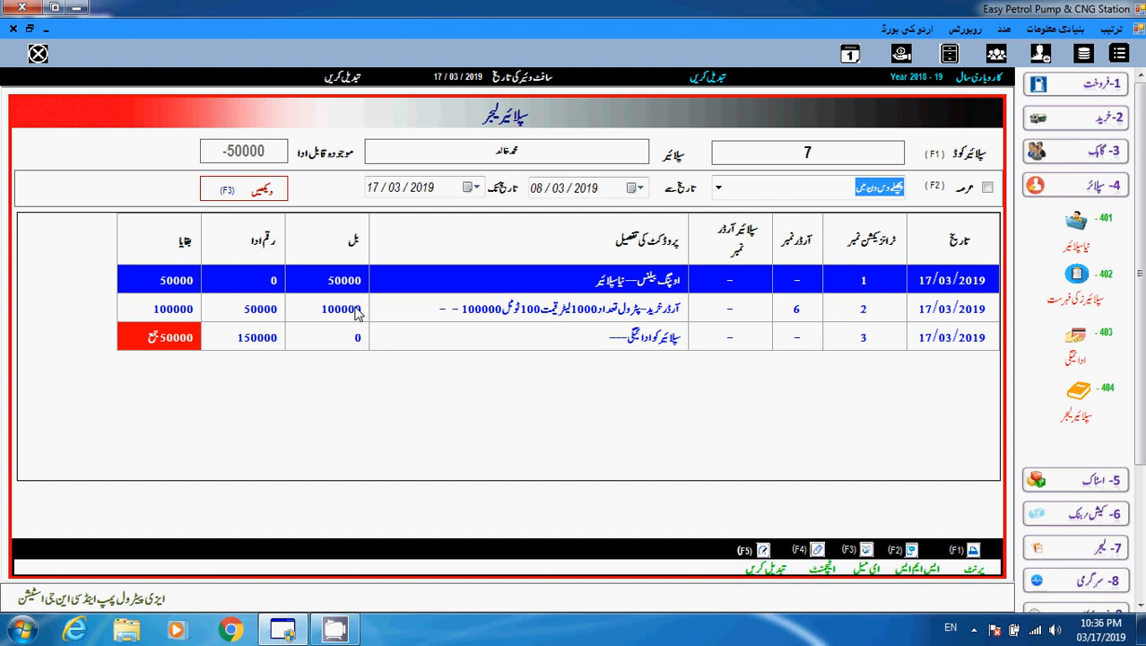
pyautogui.click(358, 312)
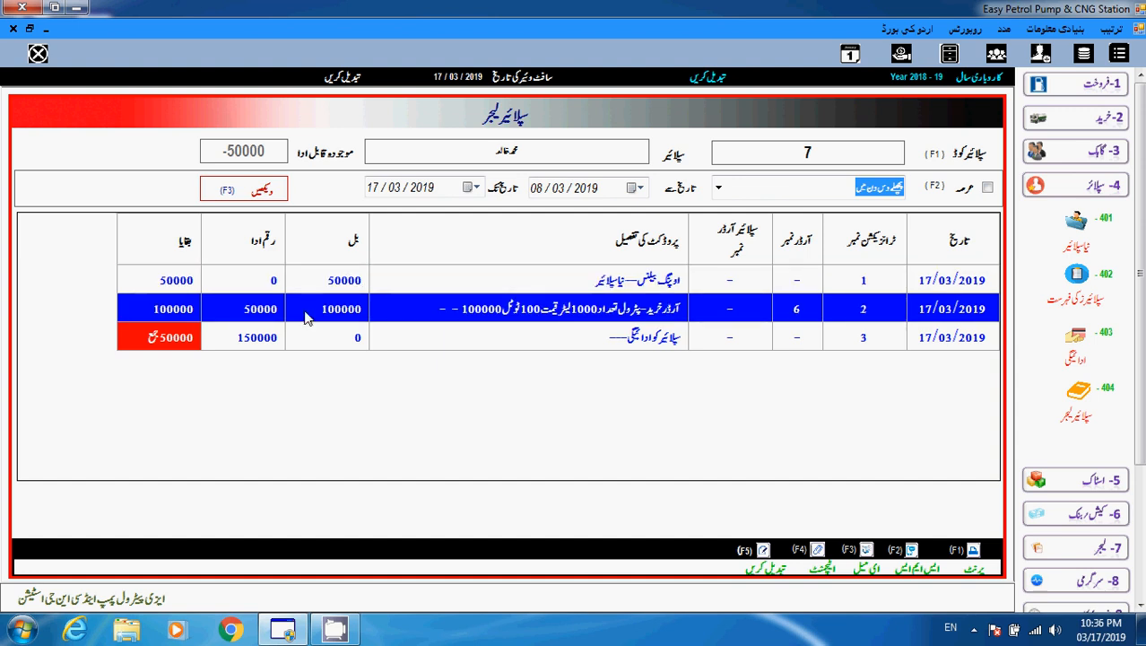
pyautogui.click(330, 337)
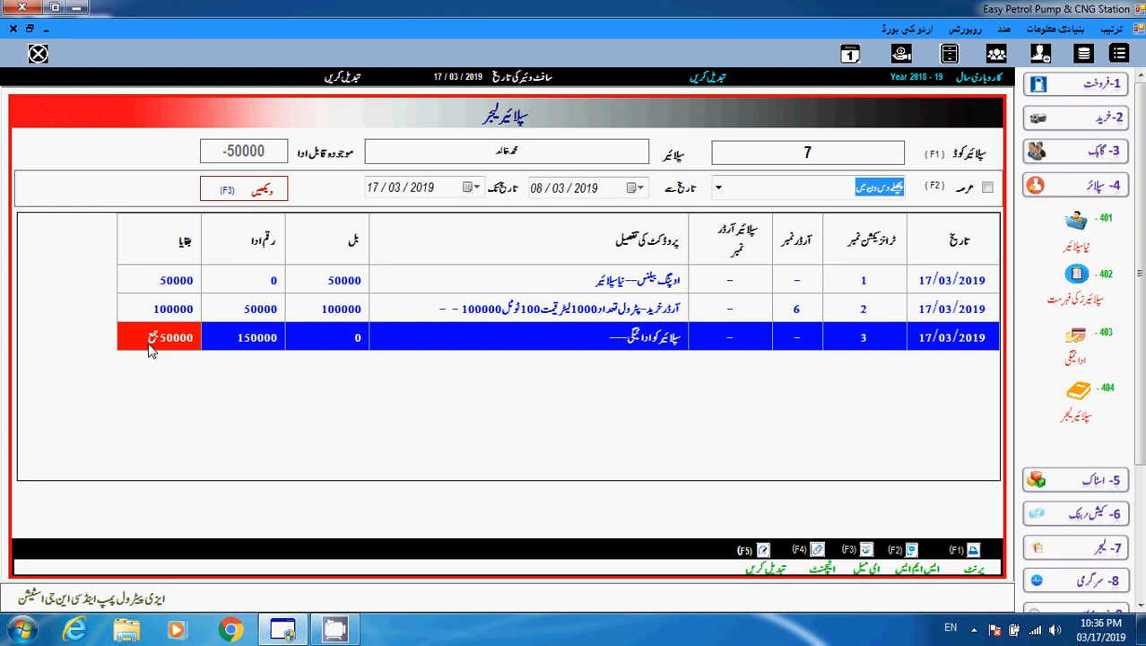
pyautogui.click(179, 281)
pyautogui.click(189, 305)
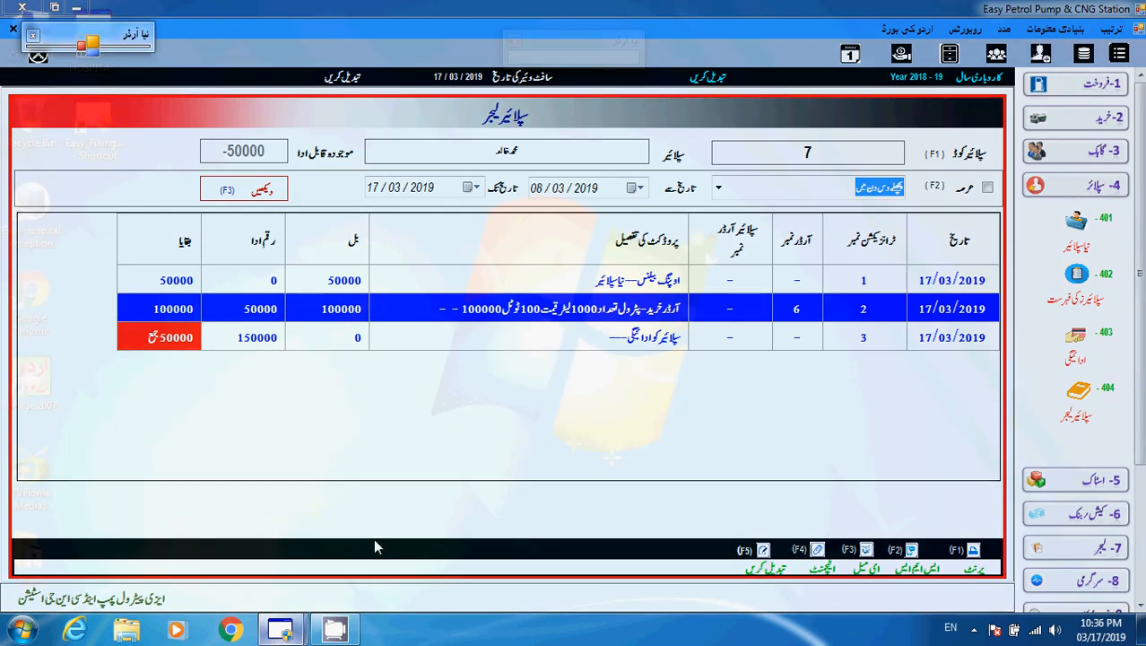
# Change purchase order 6's paid amount from 50000 to 0 and save it, confirming both messages.
pyautogui.click(373, 538)
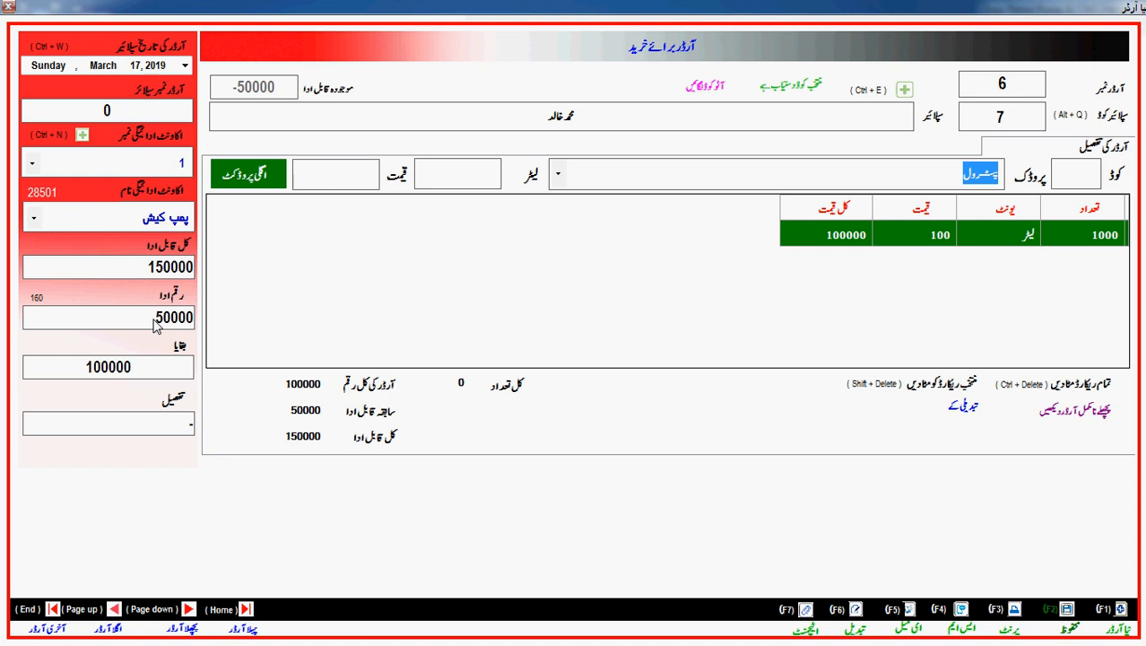
pyautogui.moveTo(156, 324); pyautogui.dragTo(208, 325)
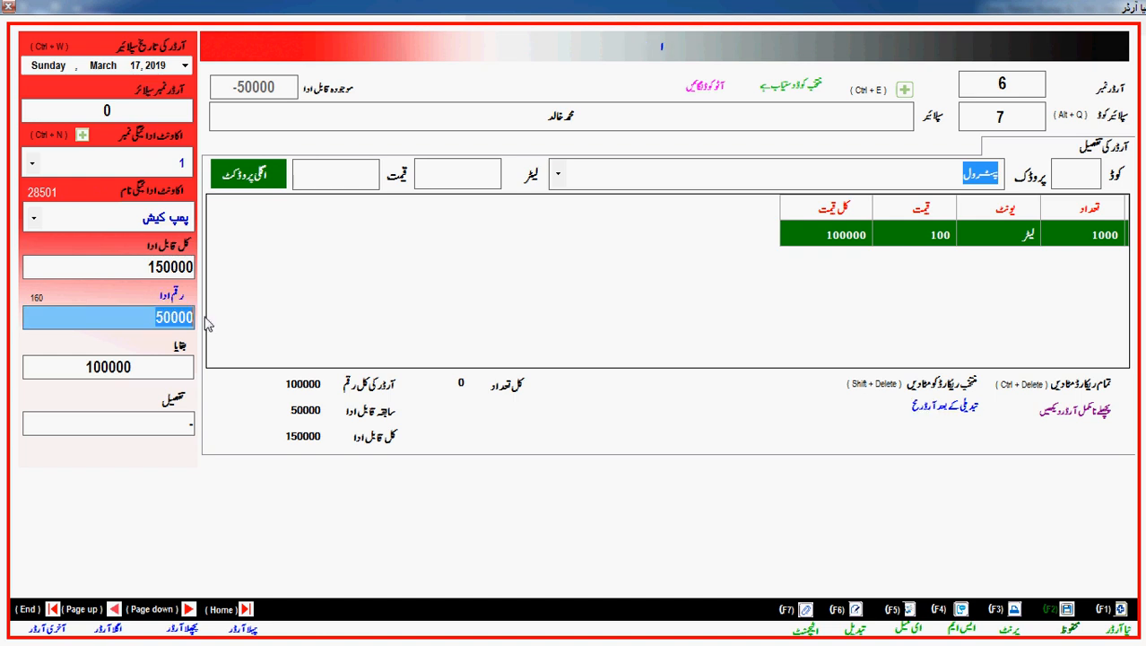
pyautogui.write('0')
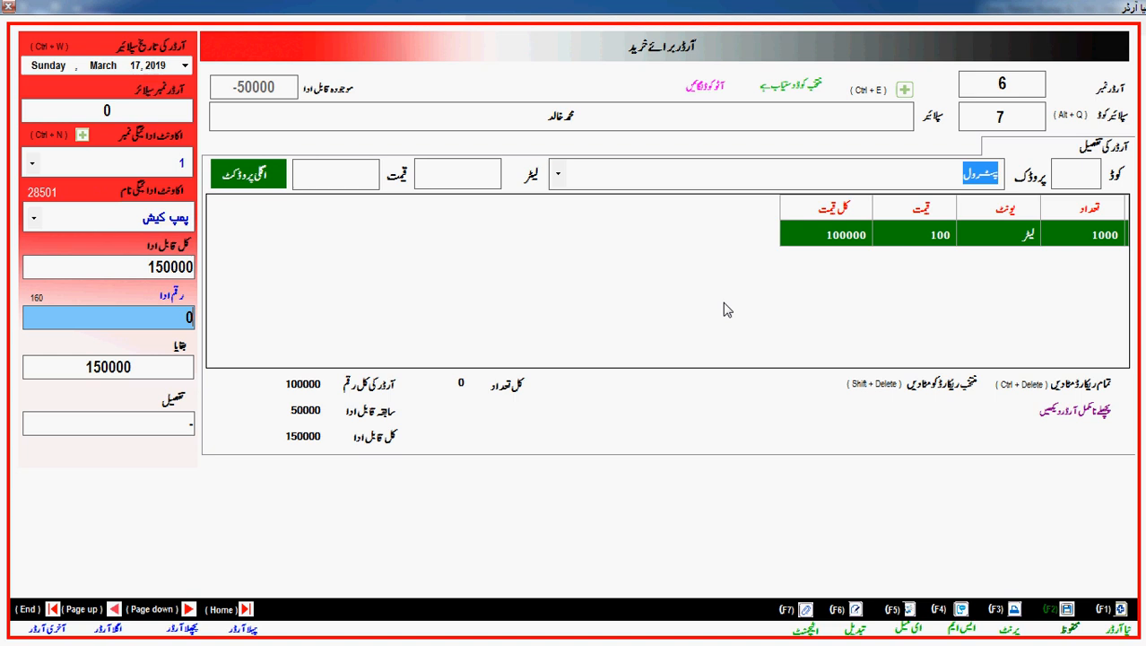
pyautogui.click(936, 237)
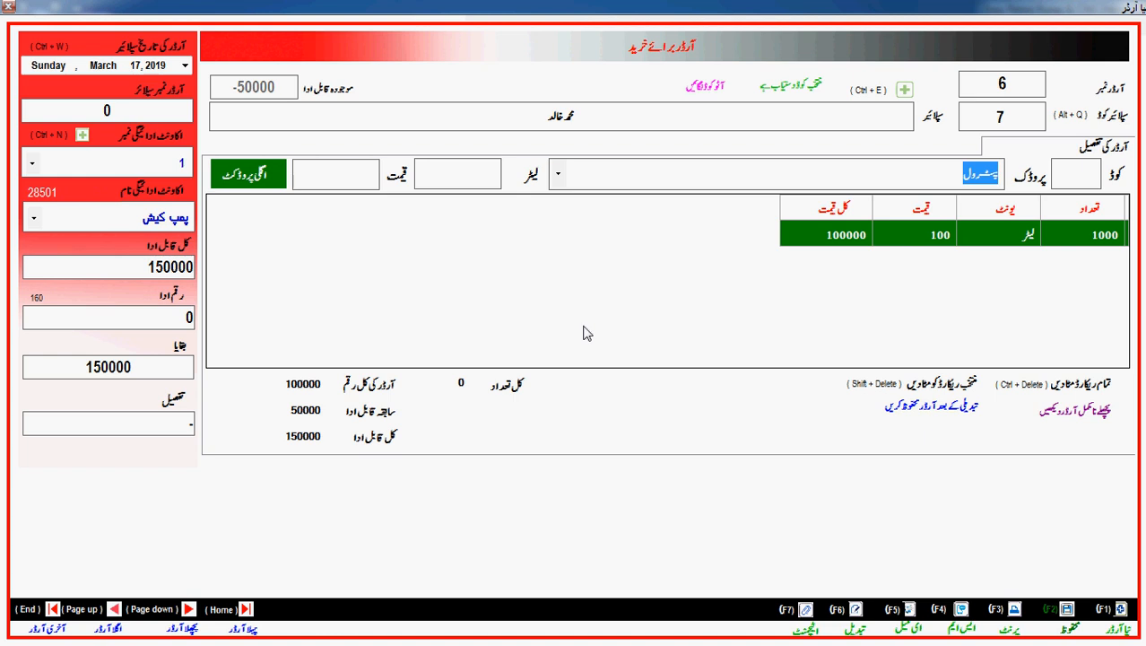
pyautogui.click(183, 321)
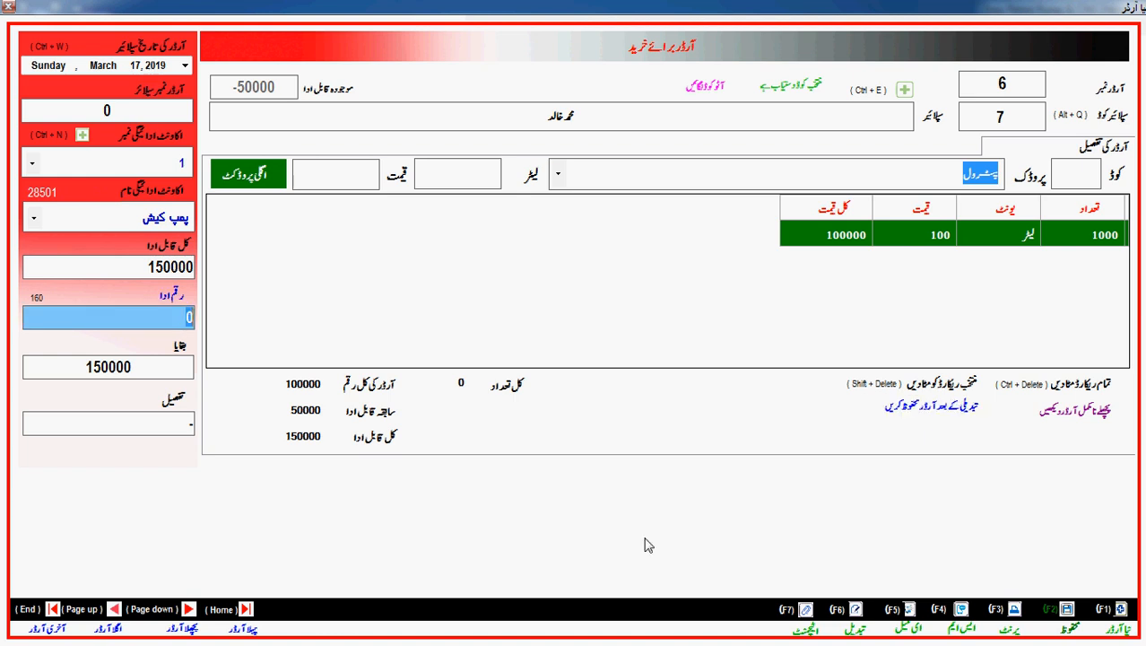
pyautogui.click(1069, 610)
pyautogui.click(610, 366)
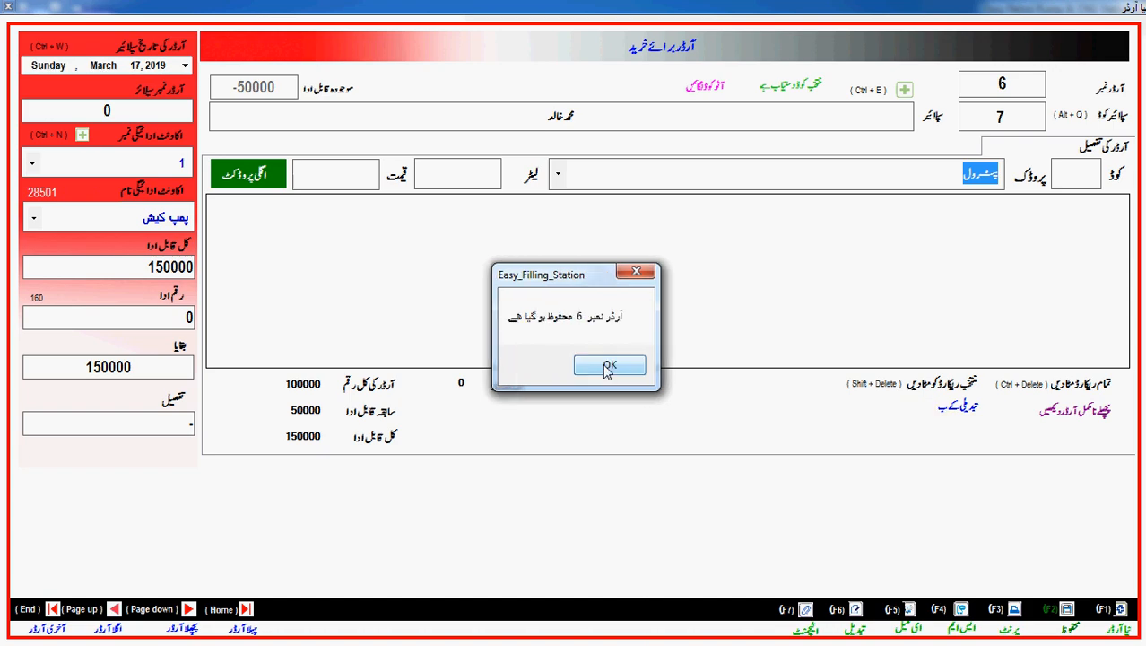
pyautogui.click(609, 366)
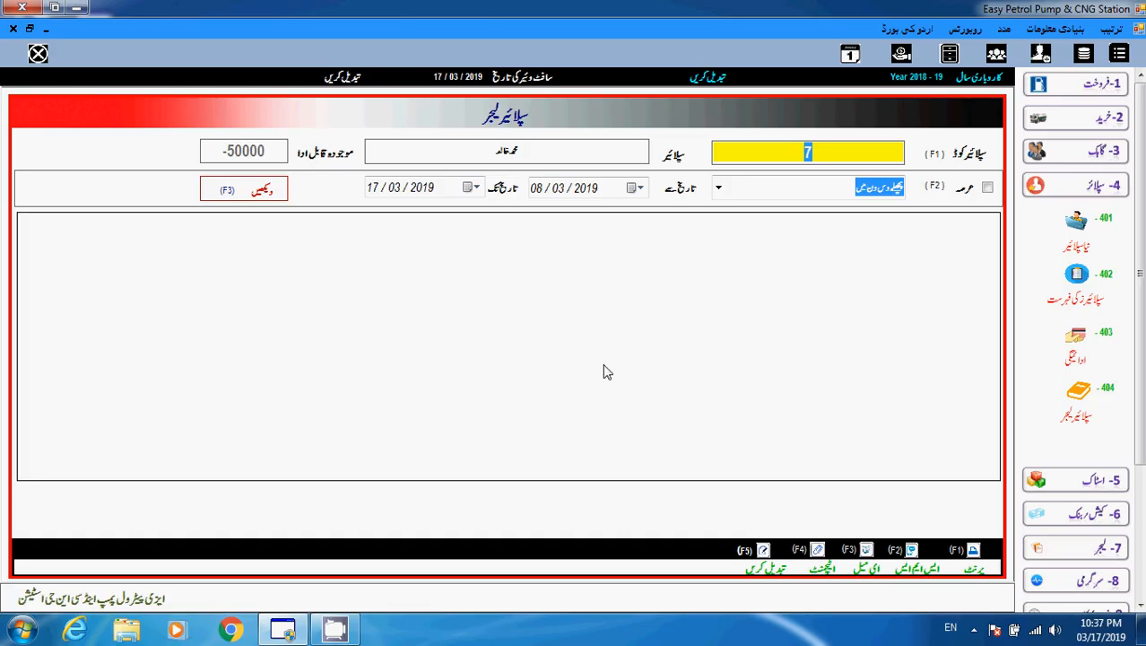
# Load supplier 7's ledger and check the opening balance, order 6 and payment rows, closing at 0.
pyautogui.press('Return')
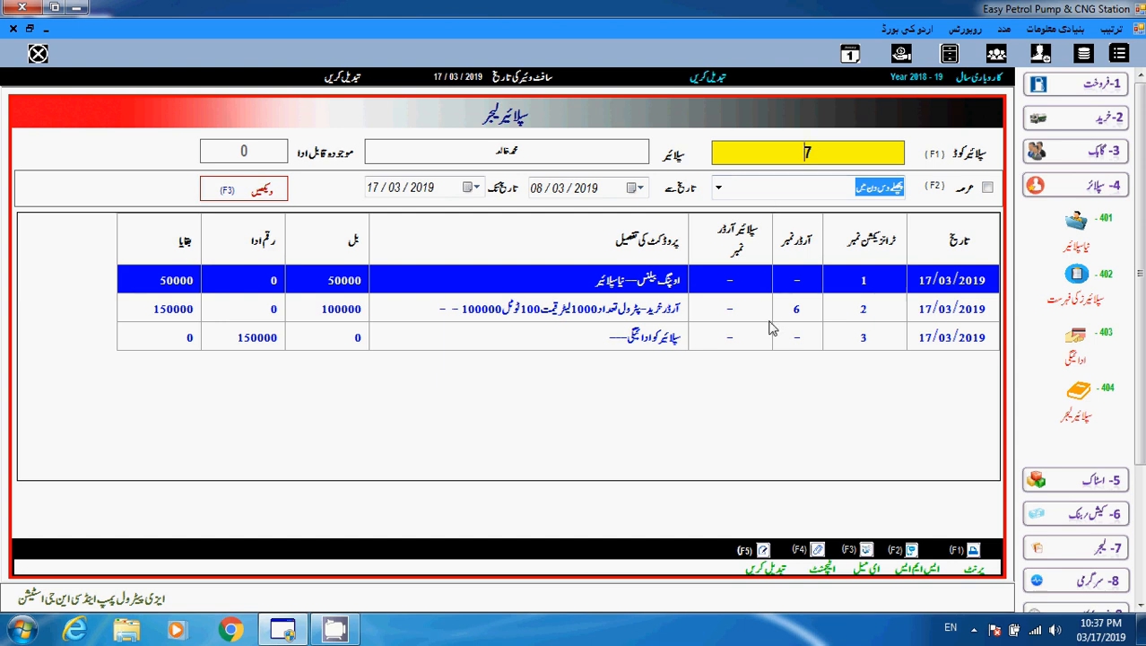
pyautogui.click(841, 319)
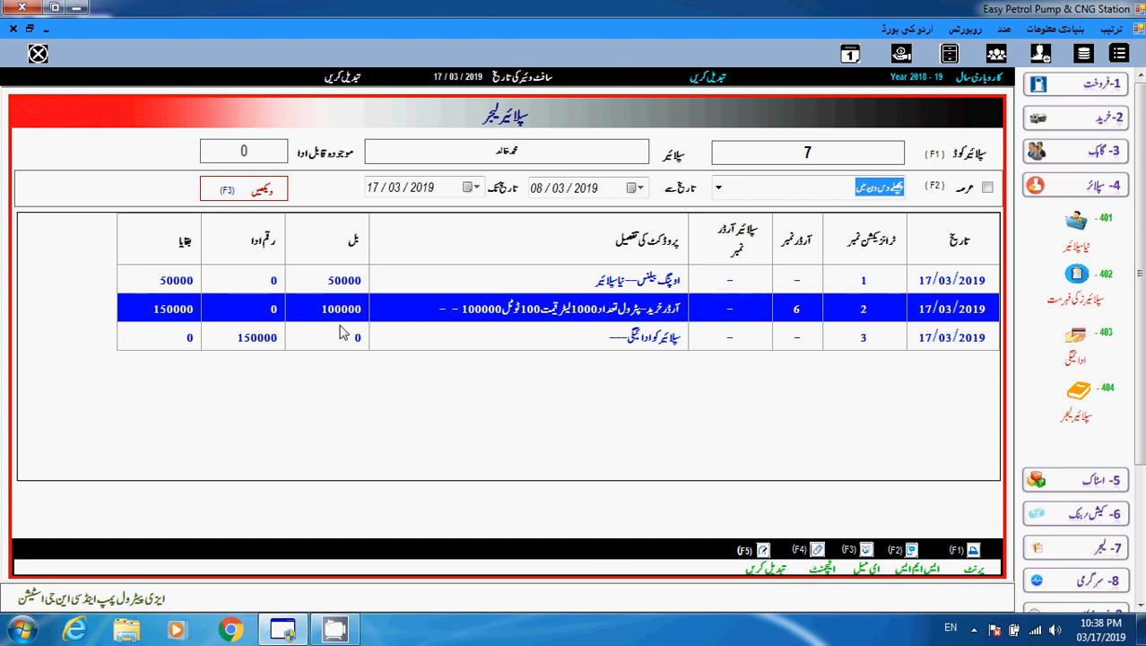
pyautogui.click(810, 347)
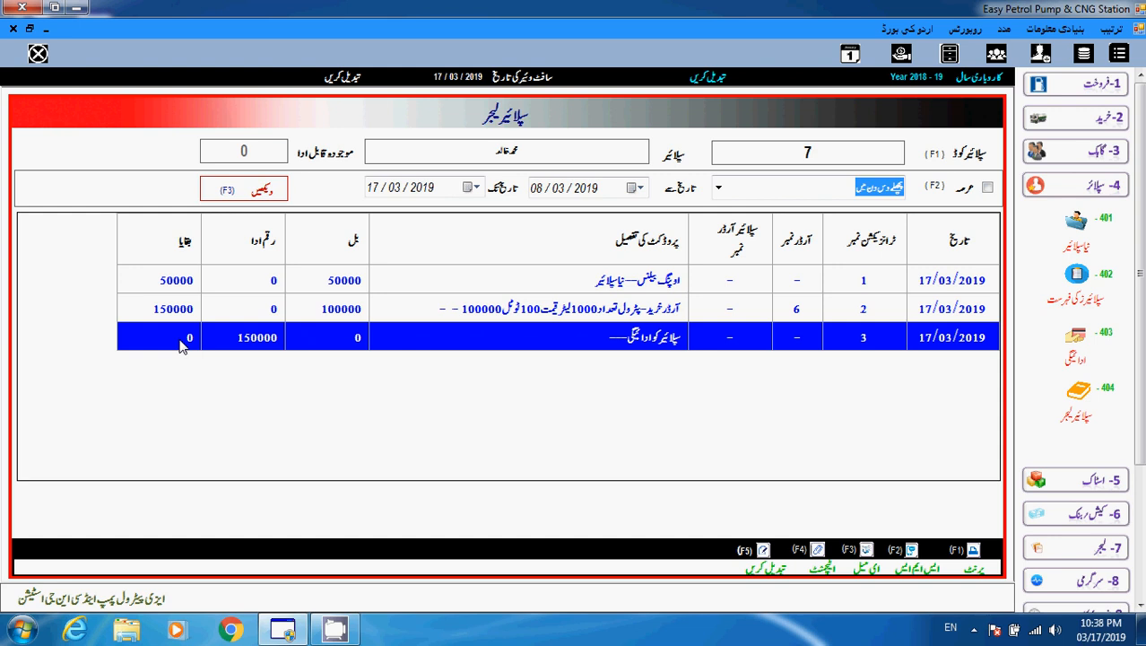
pyautogui.click(329, 283)
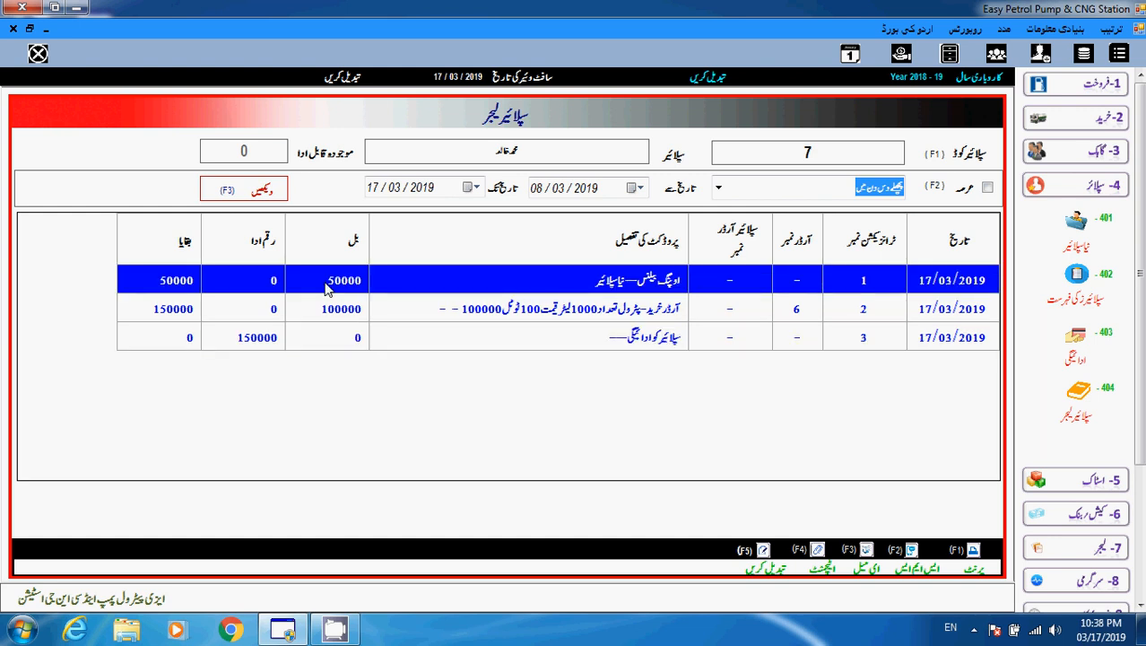
pyautogui.click(335, 308)
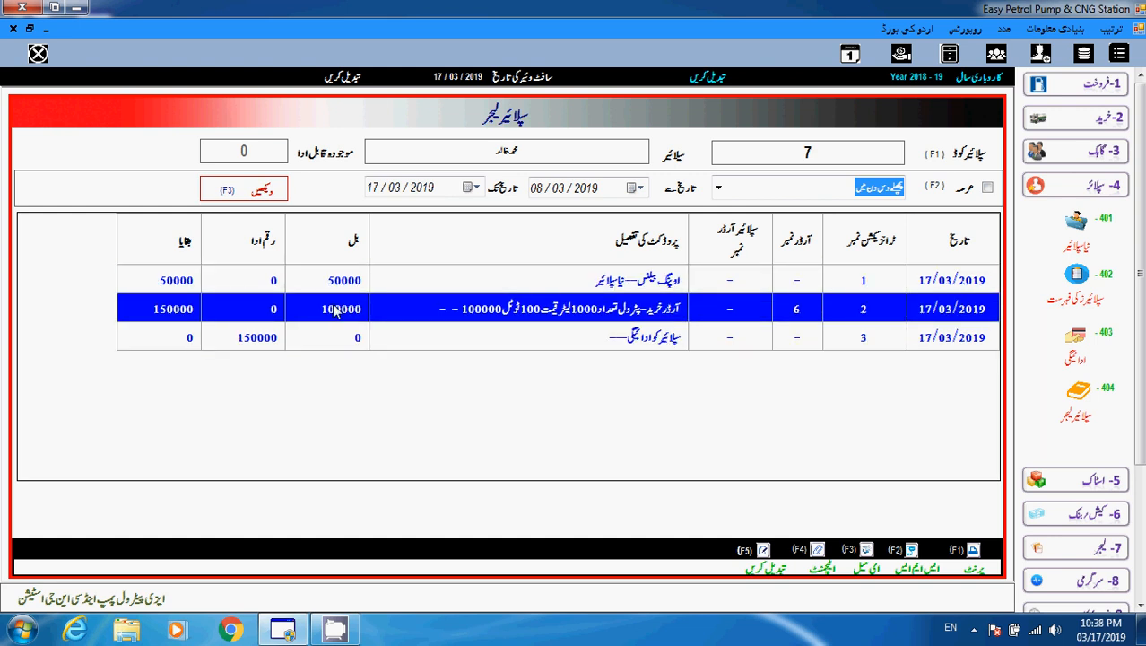
pyautogui.click(336, 339)
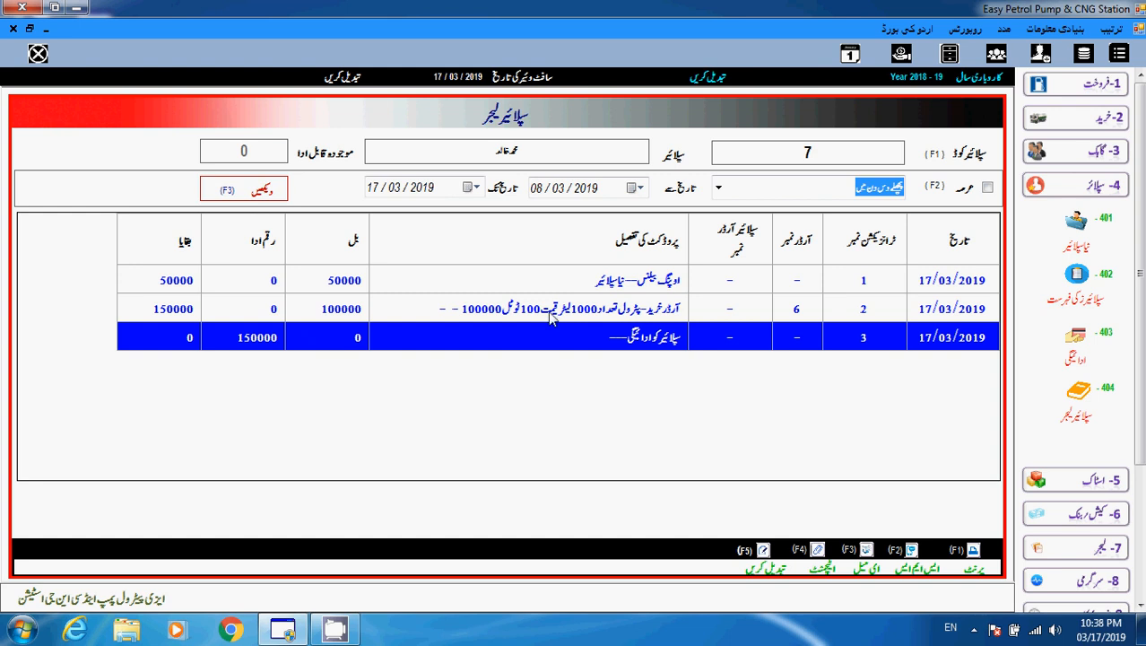
# Edit the selected supplier payment amount from 150000 to 50000.
pyautogui.click(764, 550)
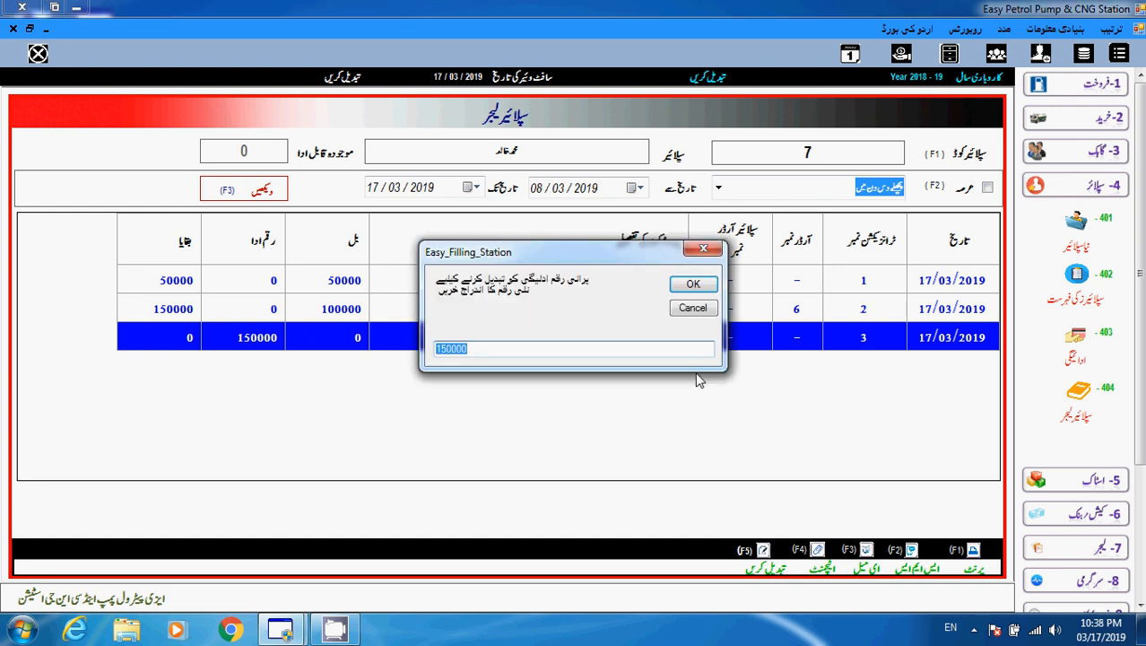
pyautogui.click(445, 350)
pyautogui.press('BackSpace')
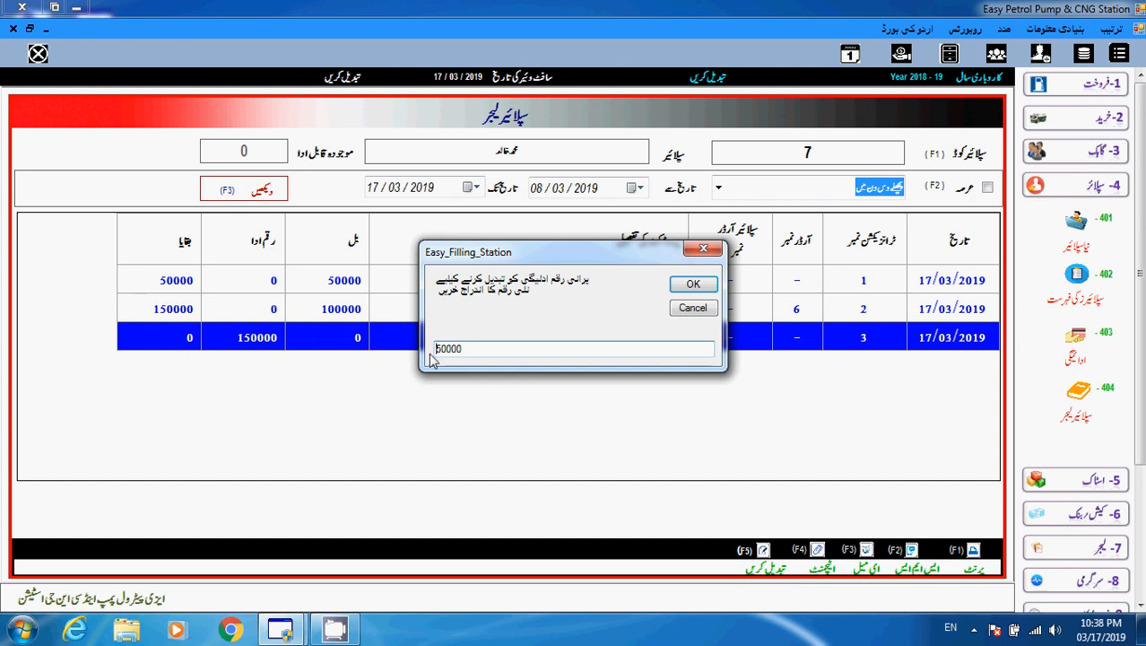
pyautogui.click(695, 284)
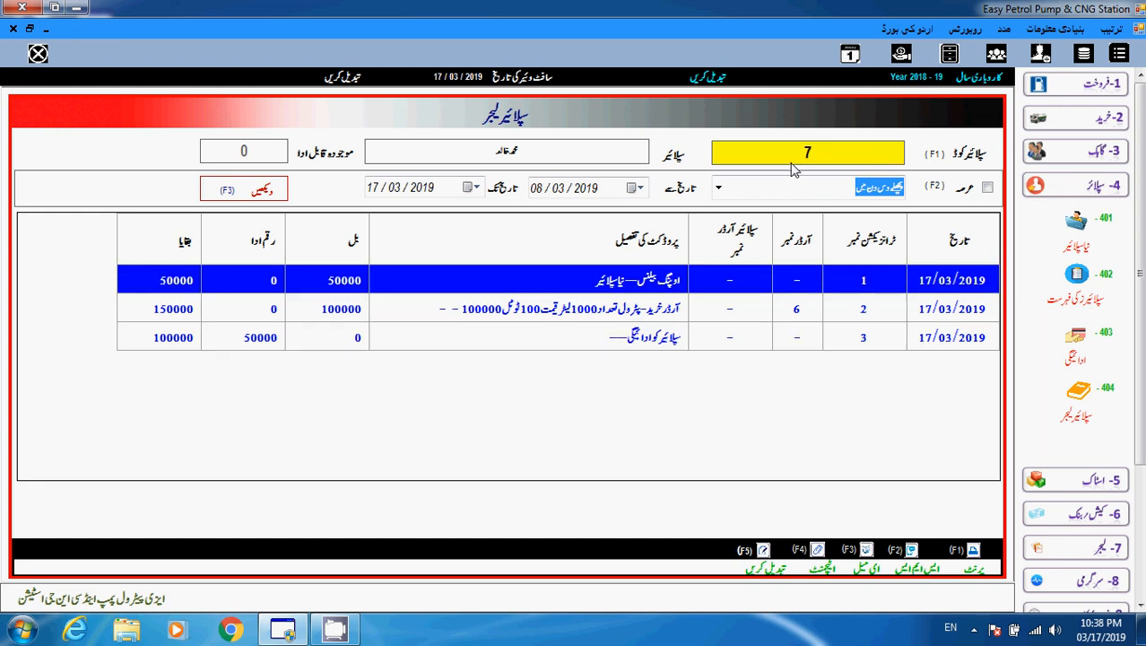
# Re-enter supplier code 7, refresh the ledger, and check each row against the 100000 payable.
pyautogui.click(846, 153)
pyautogui.write('7')
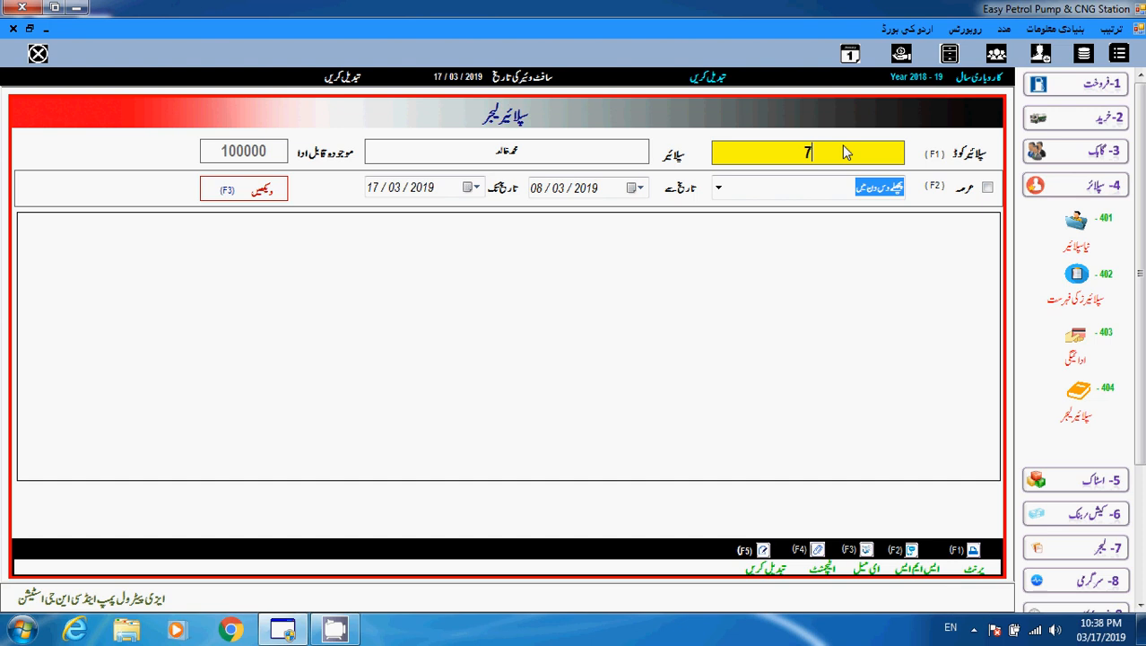
pyautogui.click(264, 185)
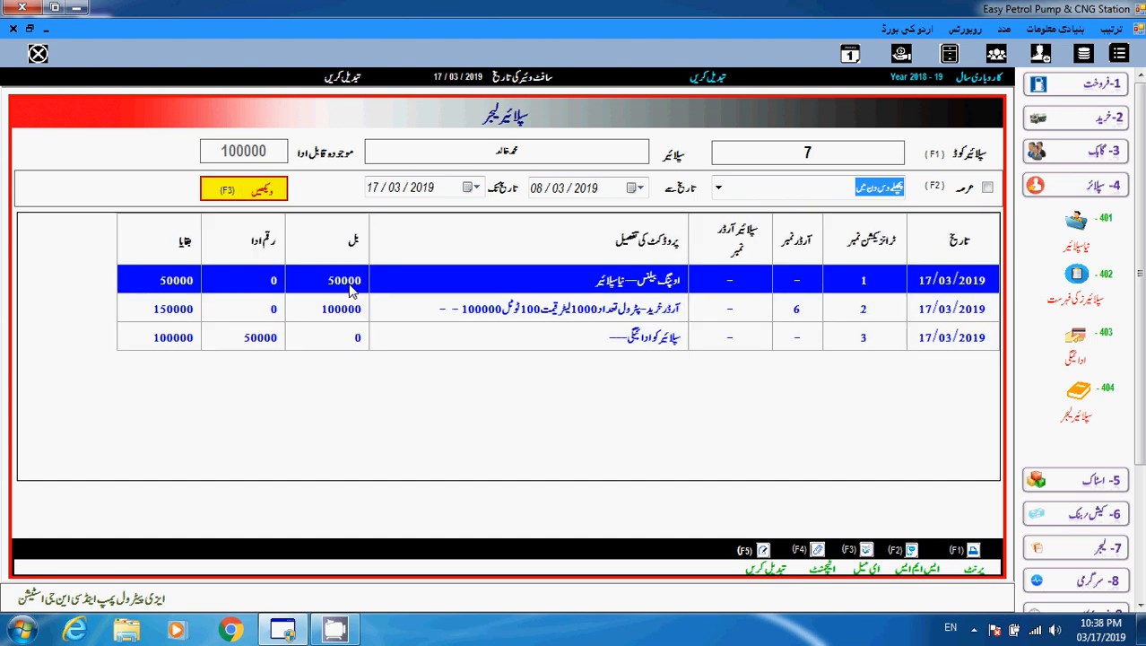
pyautogui.click(349, 286)
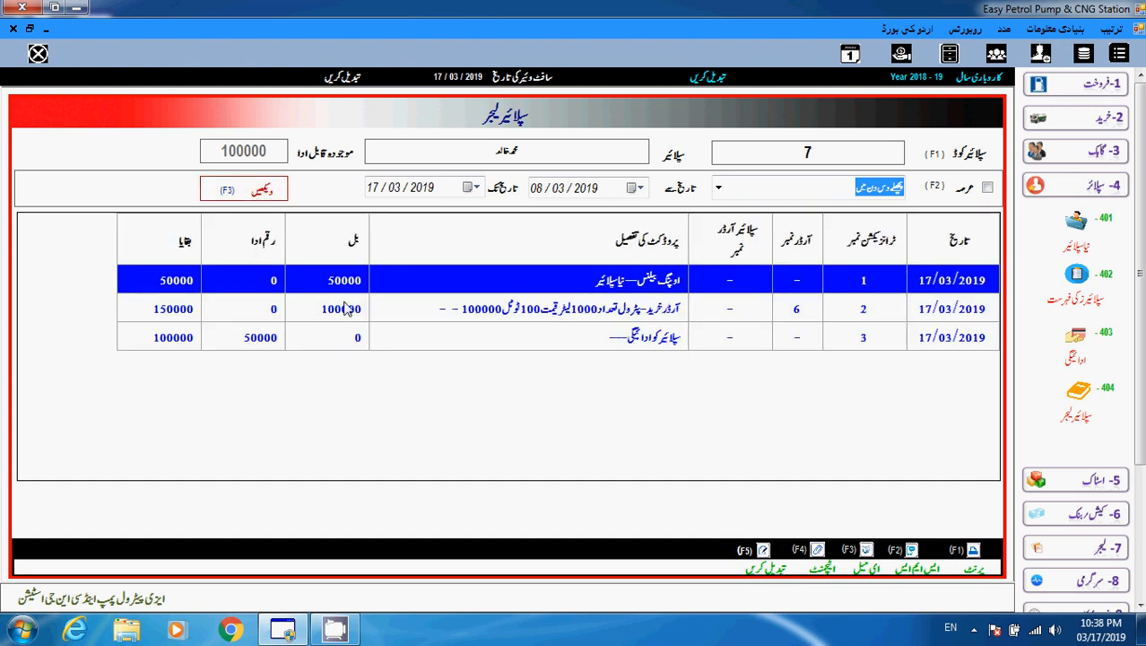
pyautogui.click(347, 308)
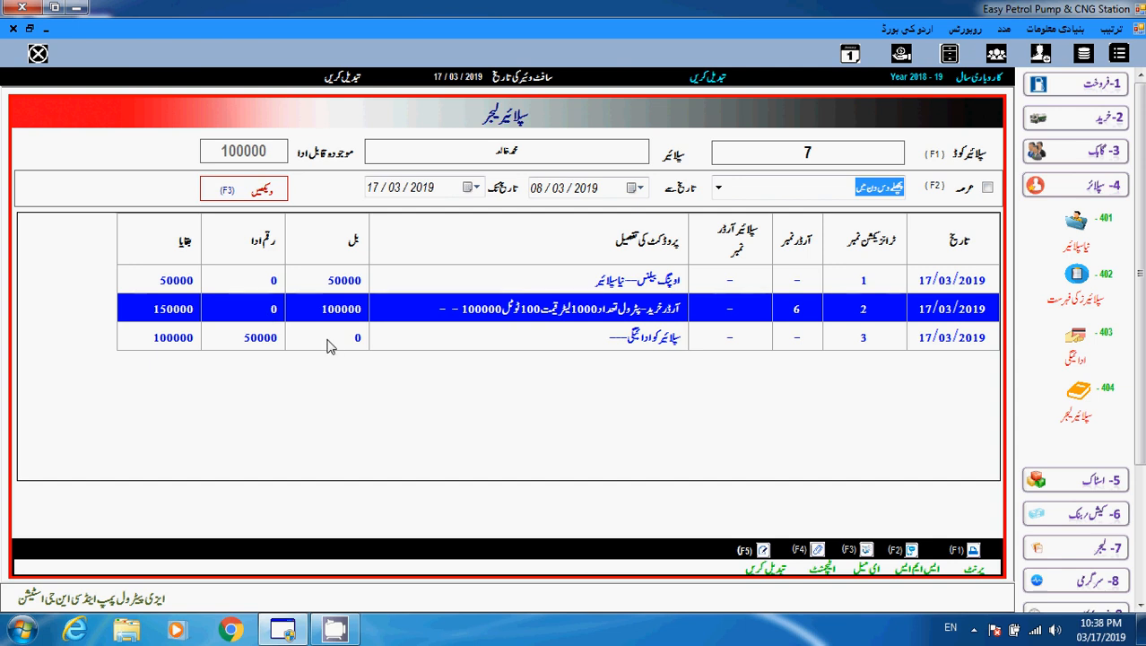
pyautogui.click(273, 341)
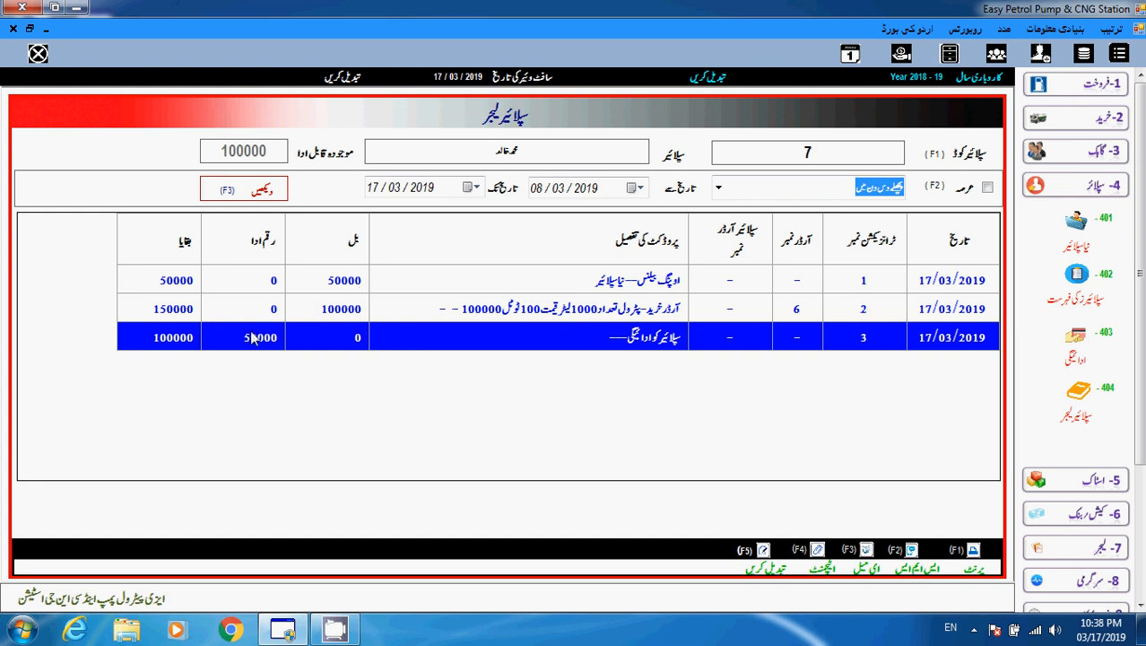
pyautogui.click(186, 314)
pyautogui.click(186, 345)
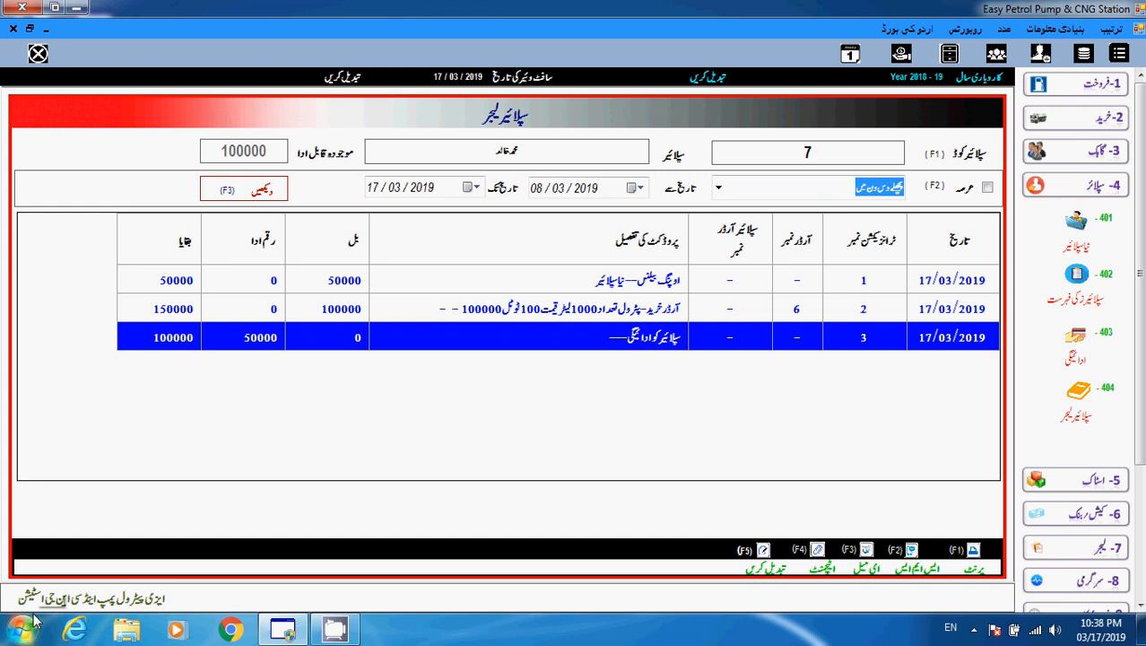
pyautogui.keyDown('ctrl'); pyautogui.click(525, 283); pyautogui.keyUp('ctrl')
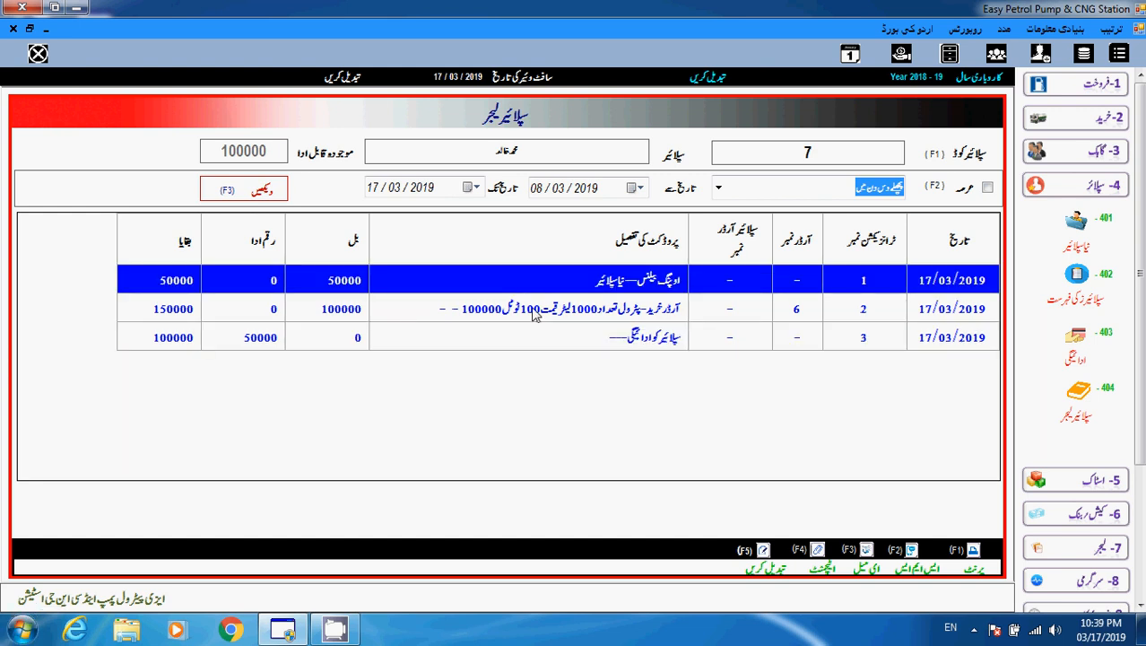
pyautogui.click(538, 338)
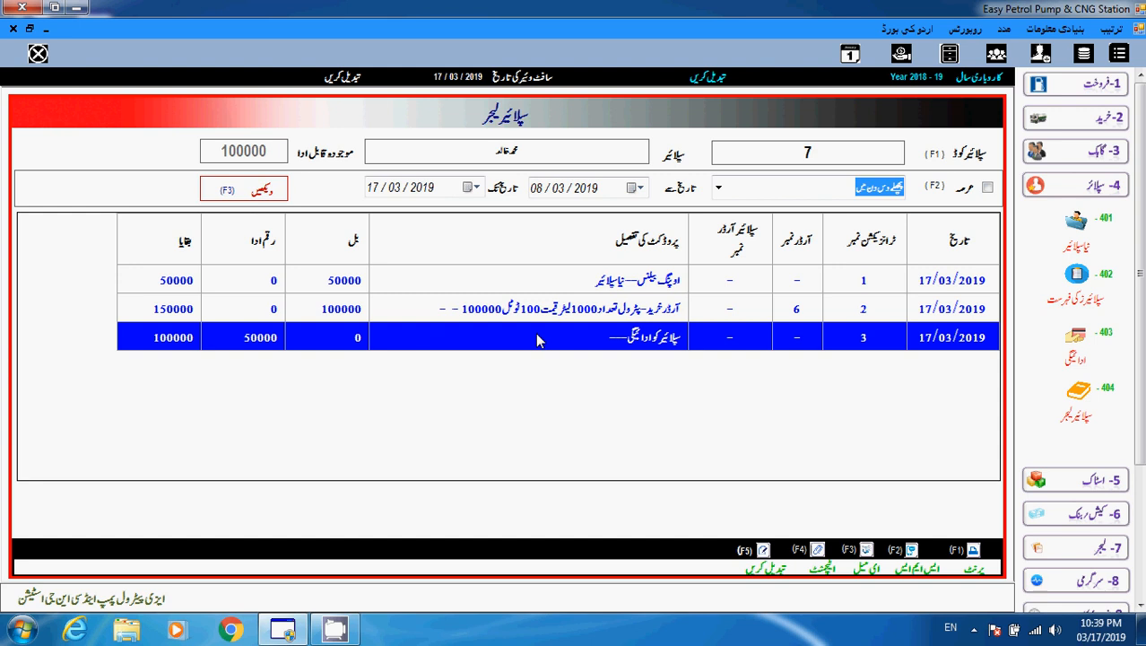
pyautogui.click(544, 314)
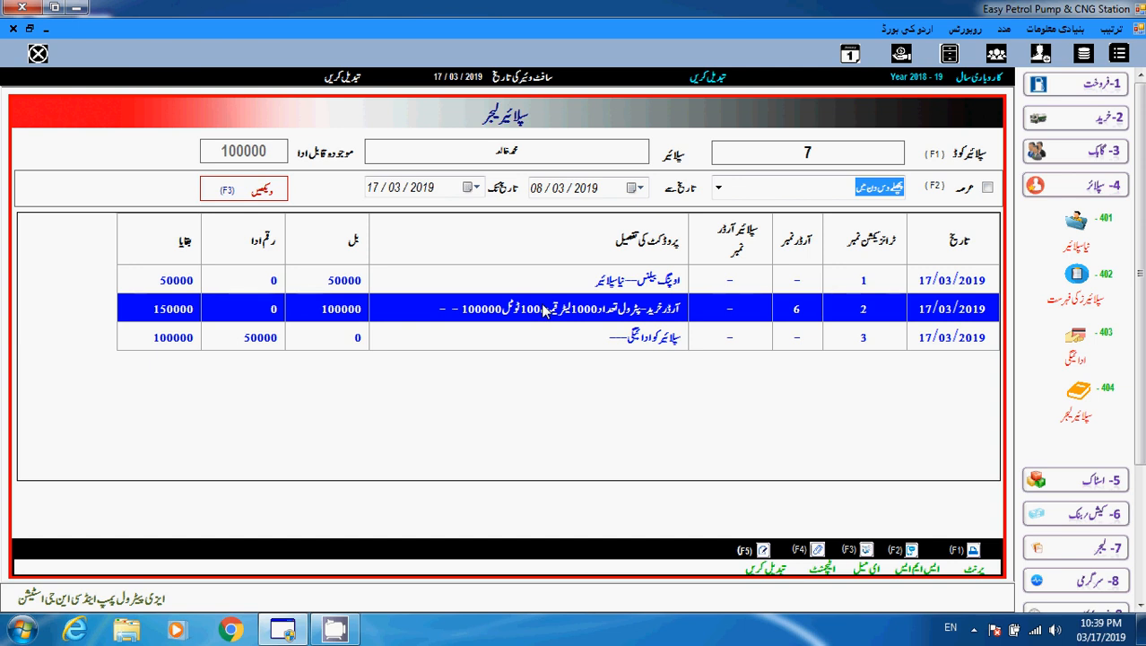
pyautogui.click(494, 292)
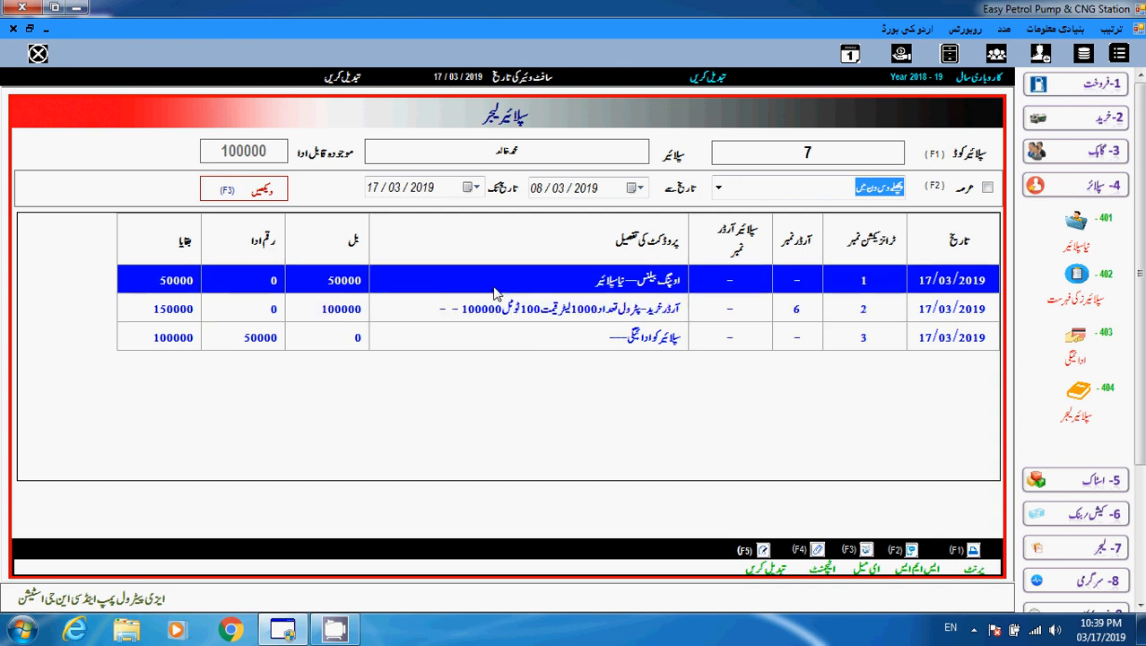
pyautogui.click(500, 303)
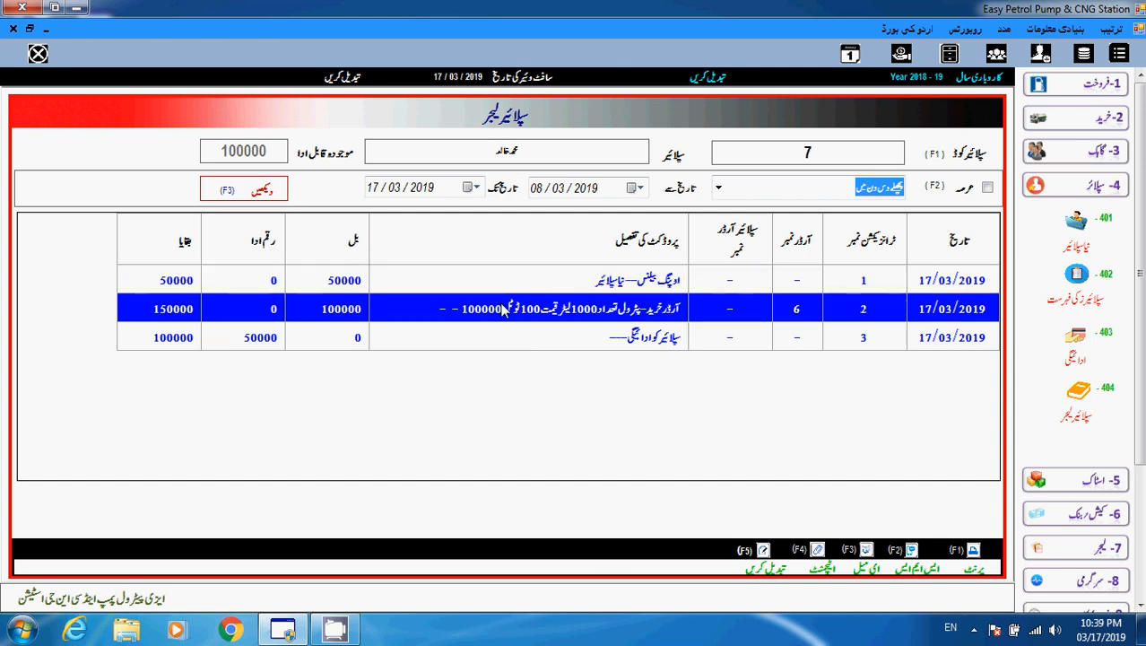
pyautogui.click(523, 336)
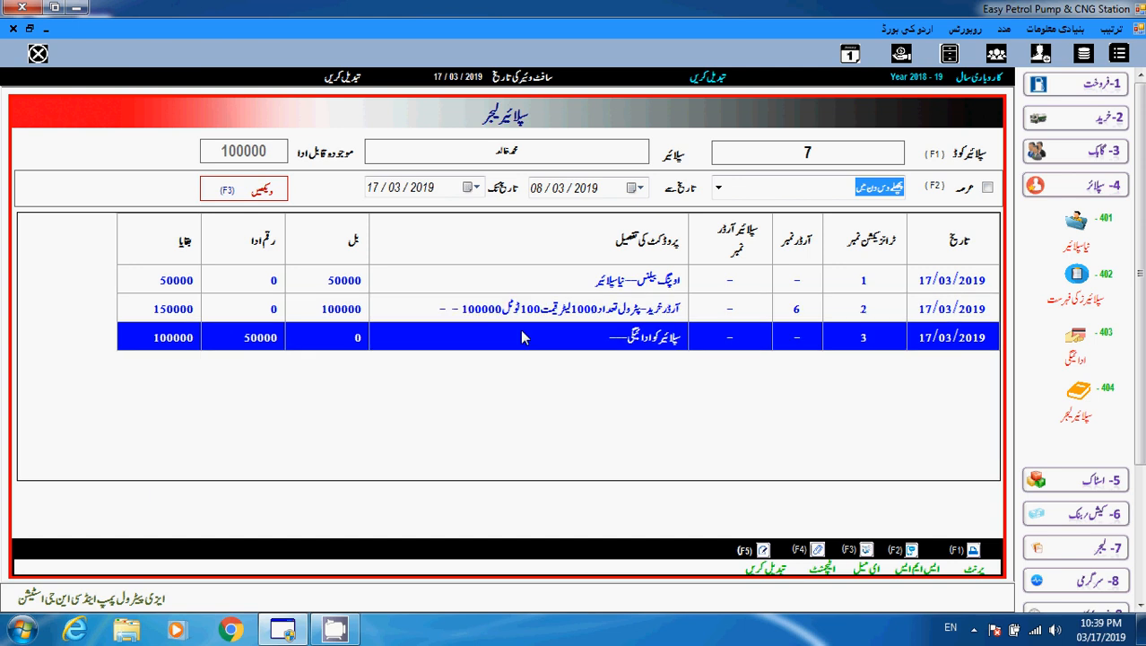